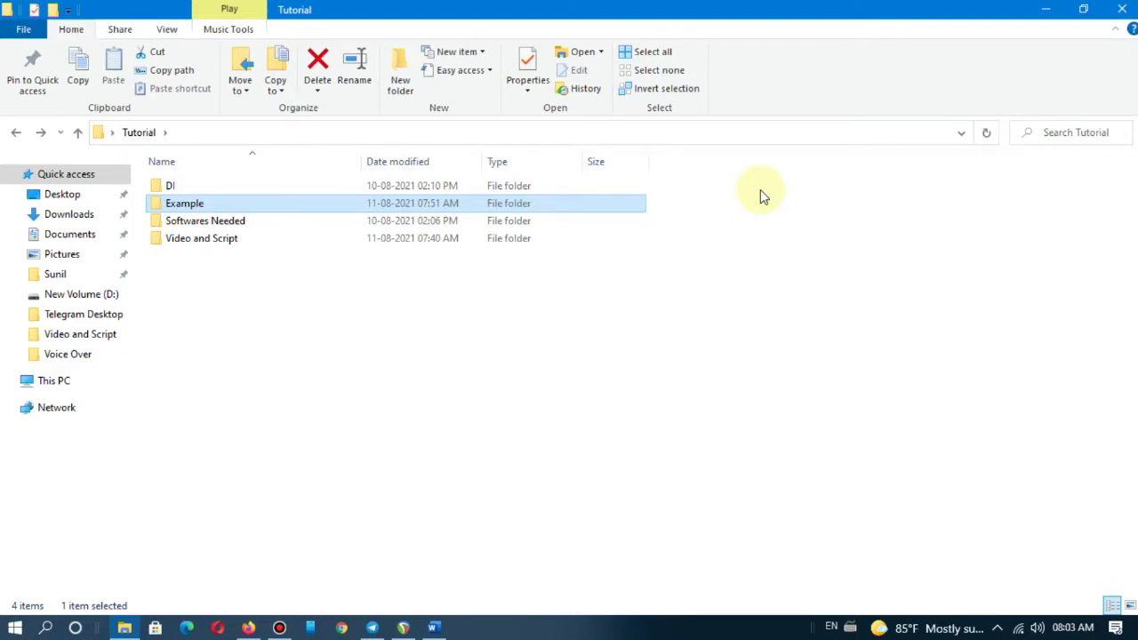
- View the contents of the REAPER_5.20 folder inside Softwares Needed and return to the Tutorial folder
key(Down)
key(Return)
key(Down)
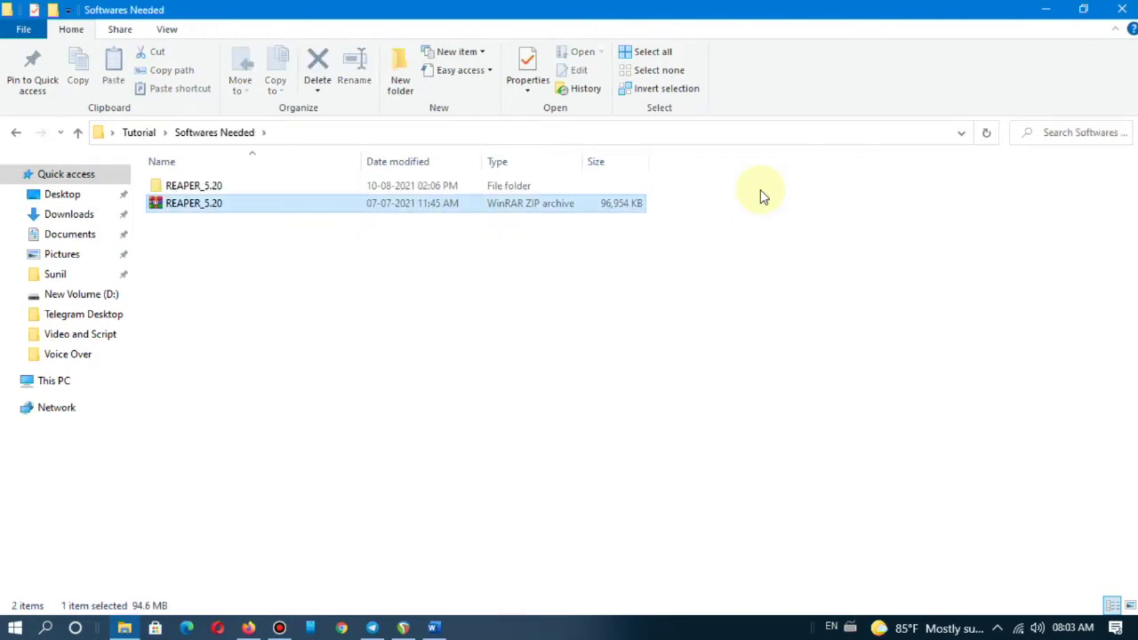
key(Up)
key(Return)
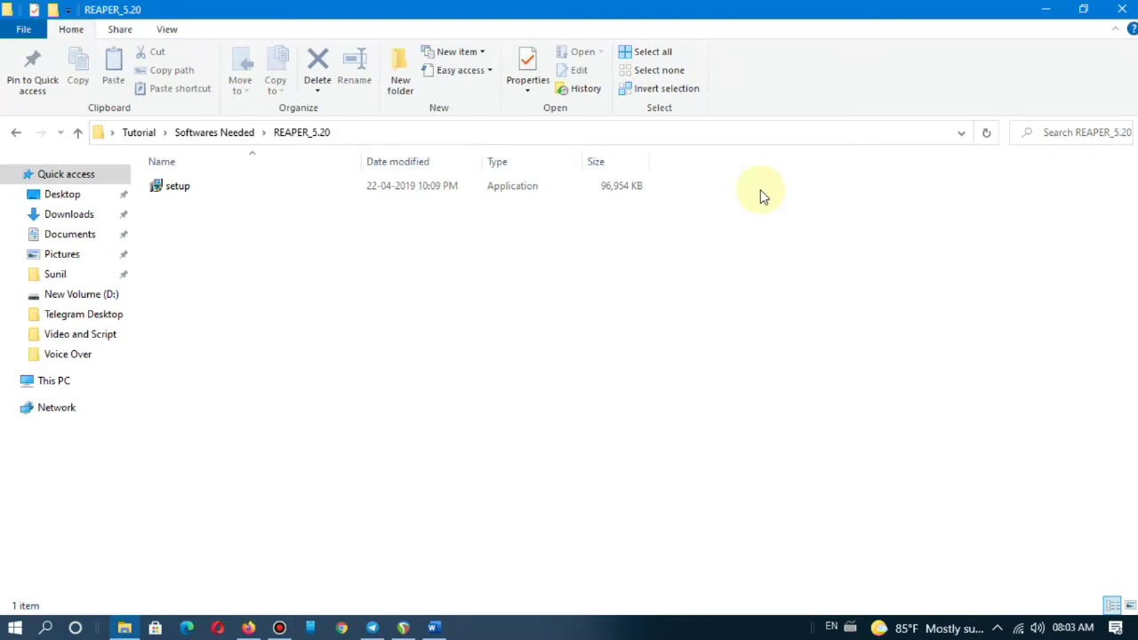
key(BackSpace)
key(BackSpace)
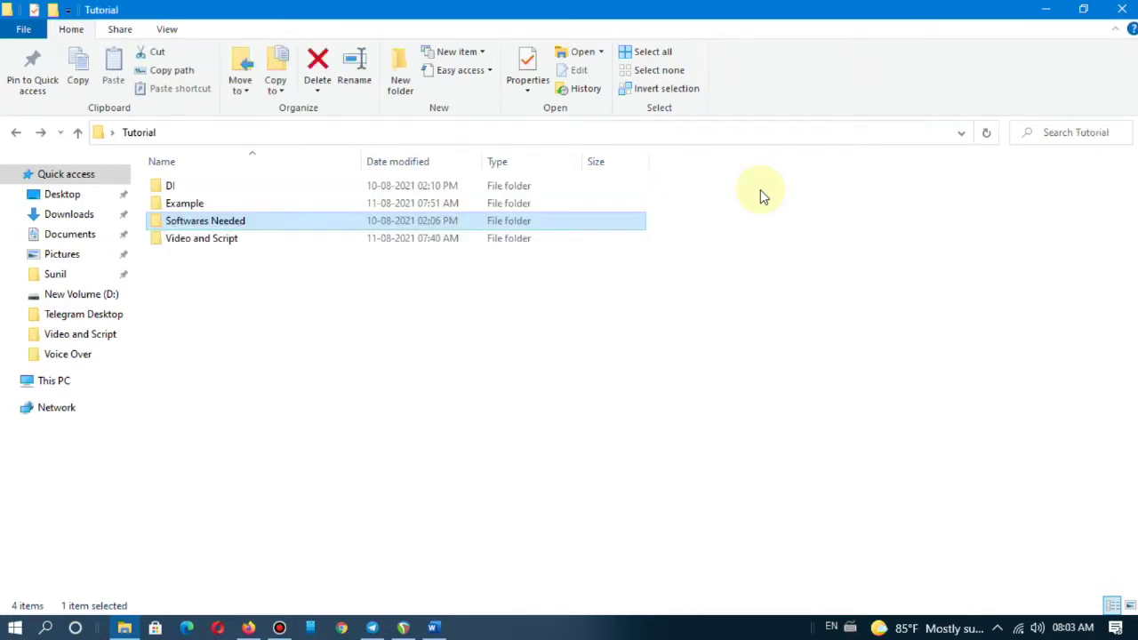
- Open the DI folder and launch Cockos - REAPER 5.20 (x64)
key(Up)
key(Up)
key(Return)
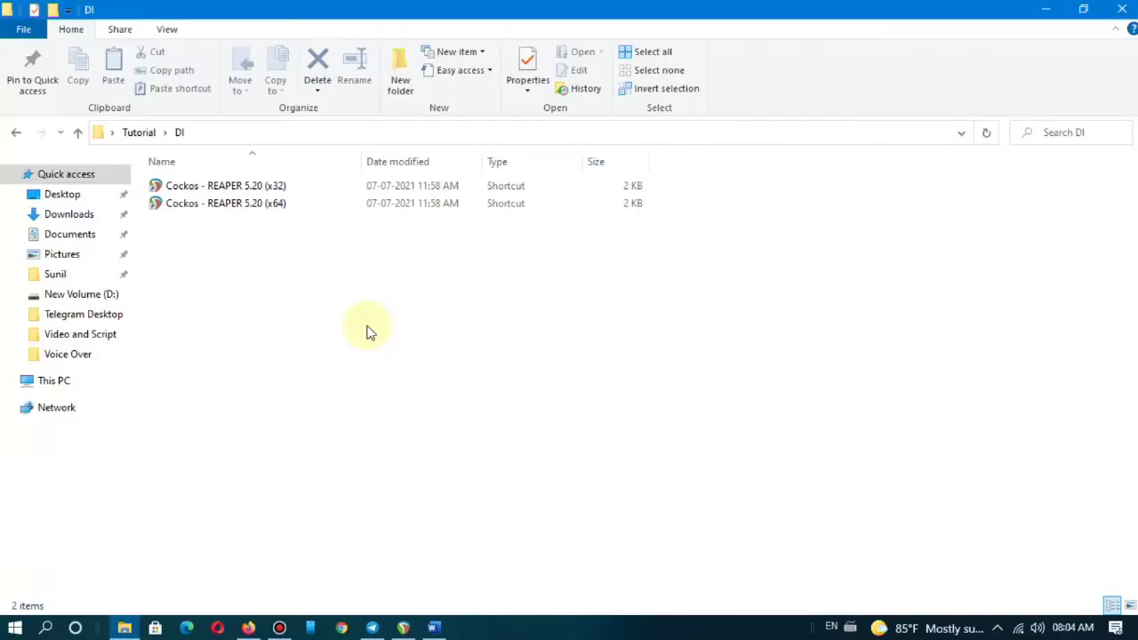
click(345, 206)
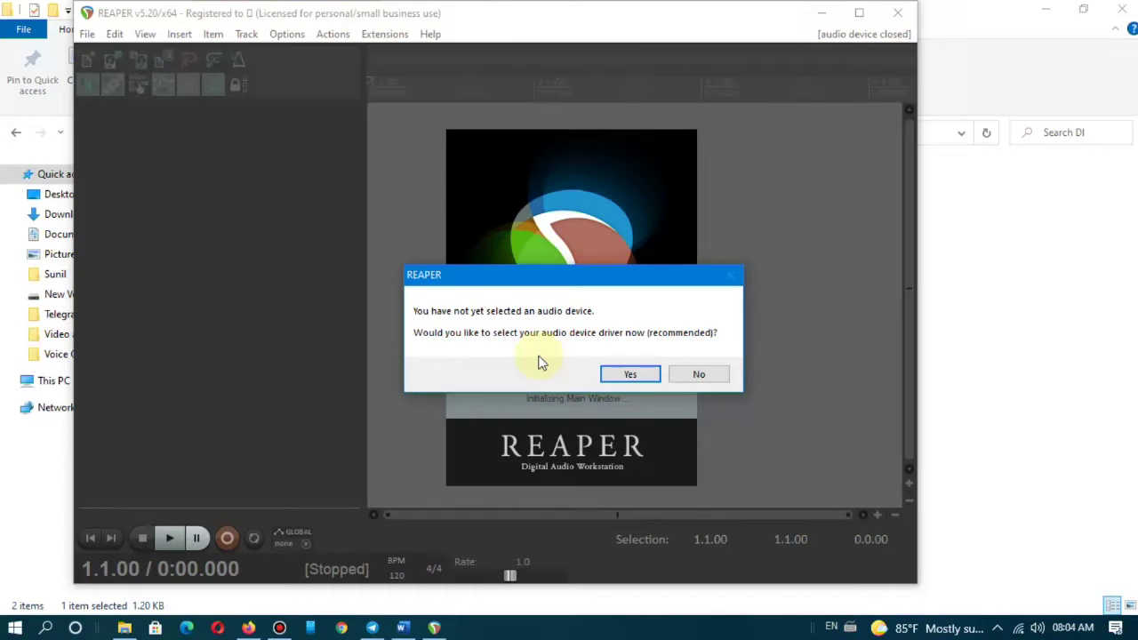
- Agree to select an audio device, choose Maono (USB Condenser Microphone) as the input device, and maximize the program window
click(630, 374)
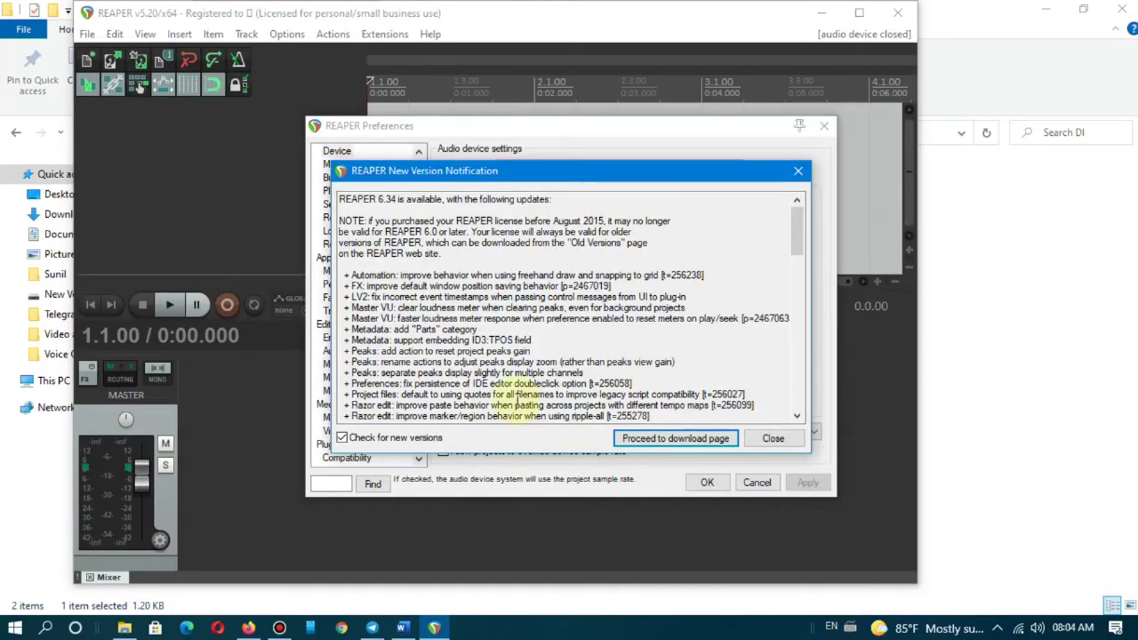
click(782, 441)
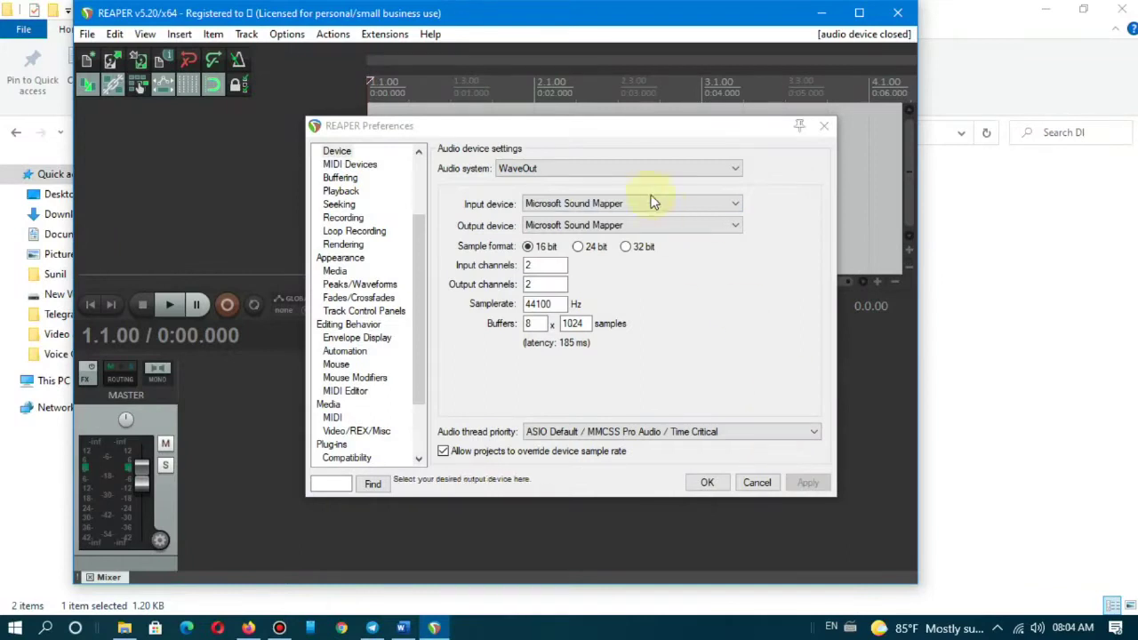
click(596, 203)
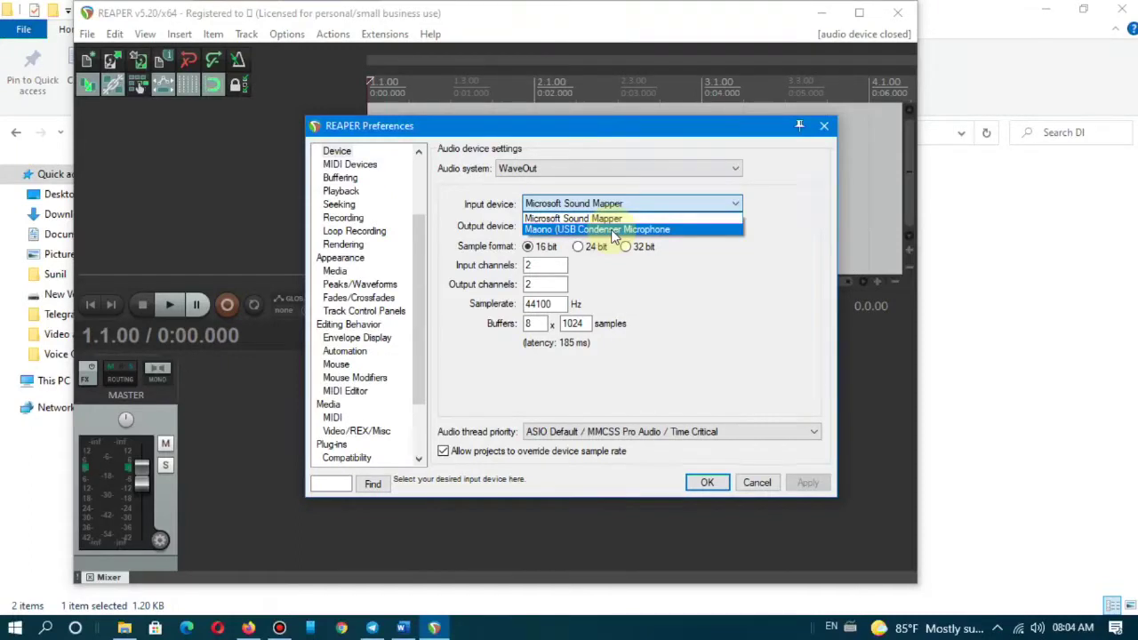
click(610, 229)
key(Return)
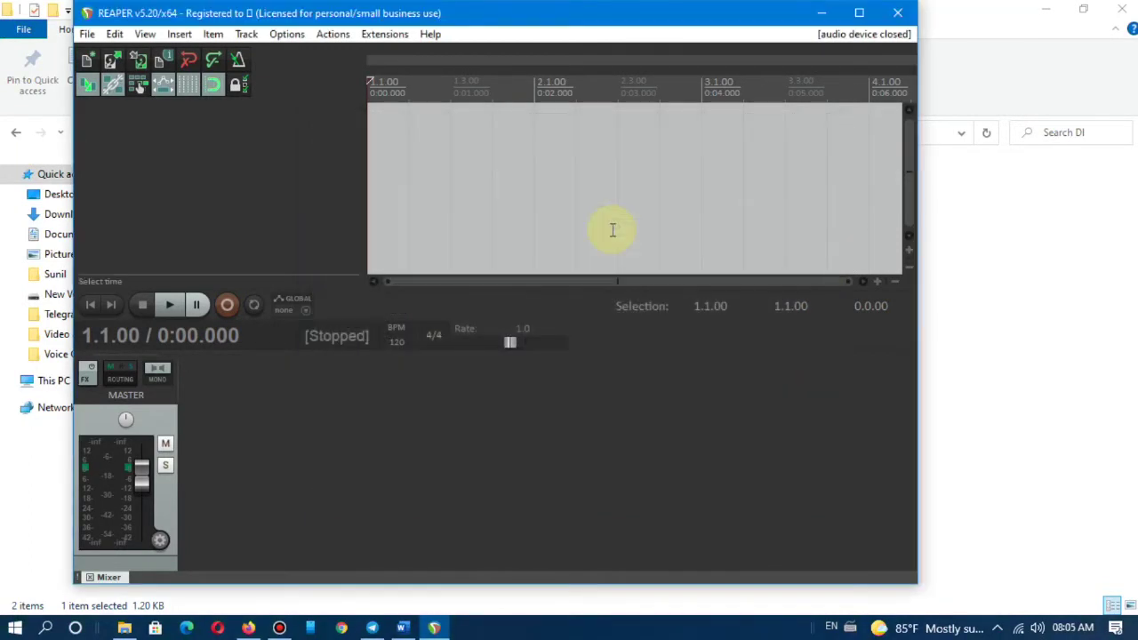
click(859, 12)
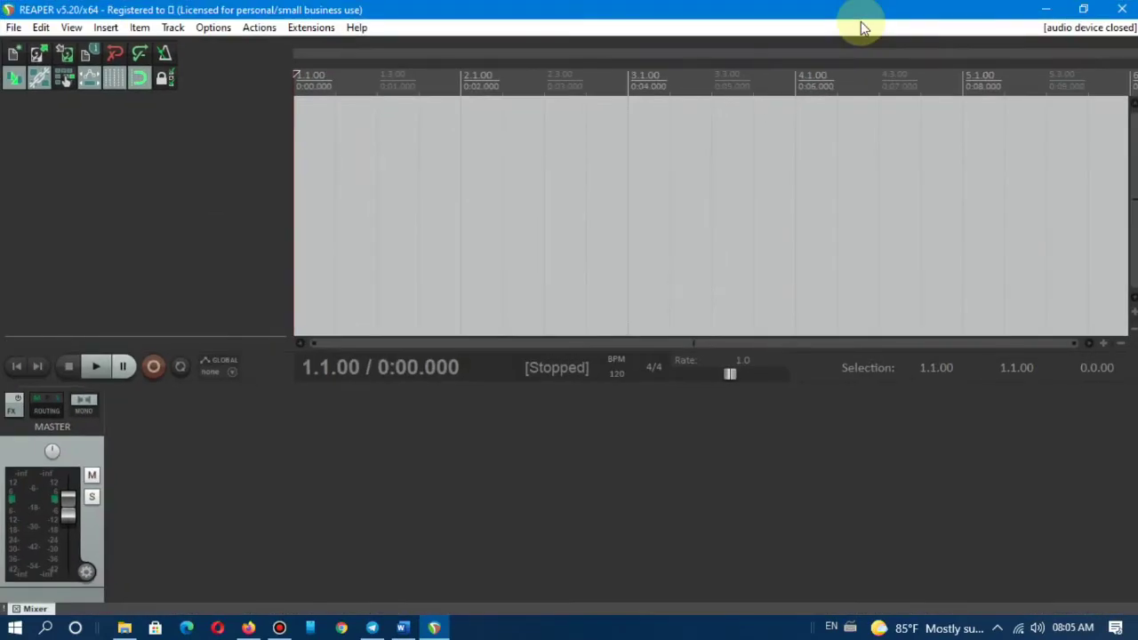
- Reopen the audio device preferences and confirm Maono (USB Condenser Microphone) as the input device
key(ctrl+p)
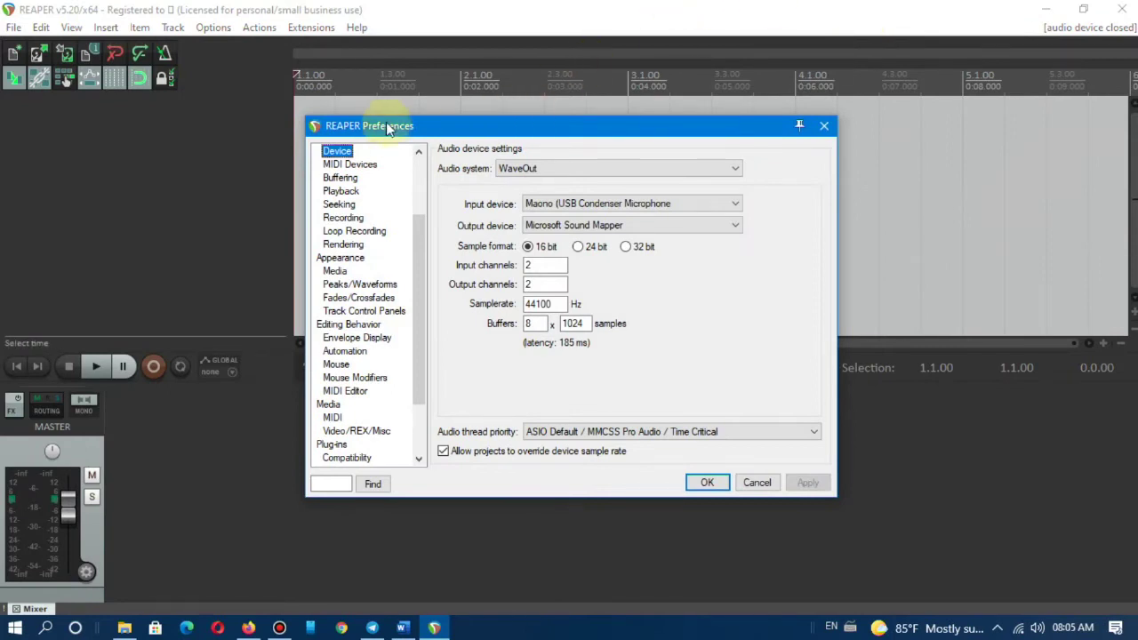
click(638, 203)
click(637, 220)
click(653, 204)
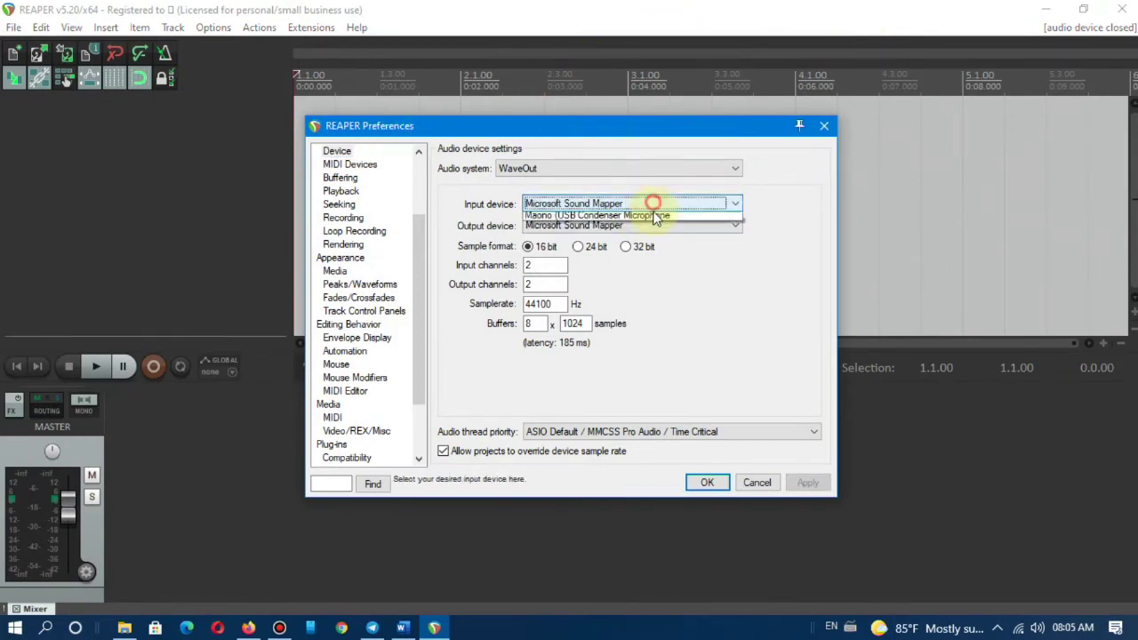
click(661, 229)
click(650, 204)
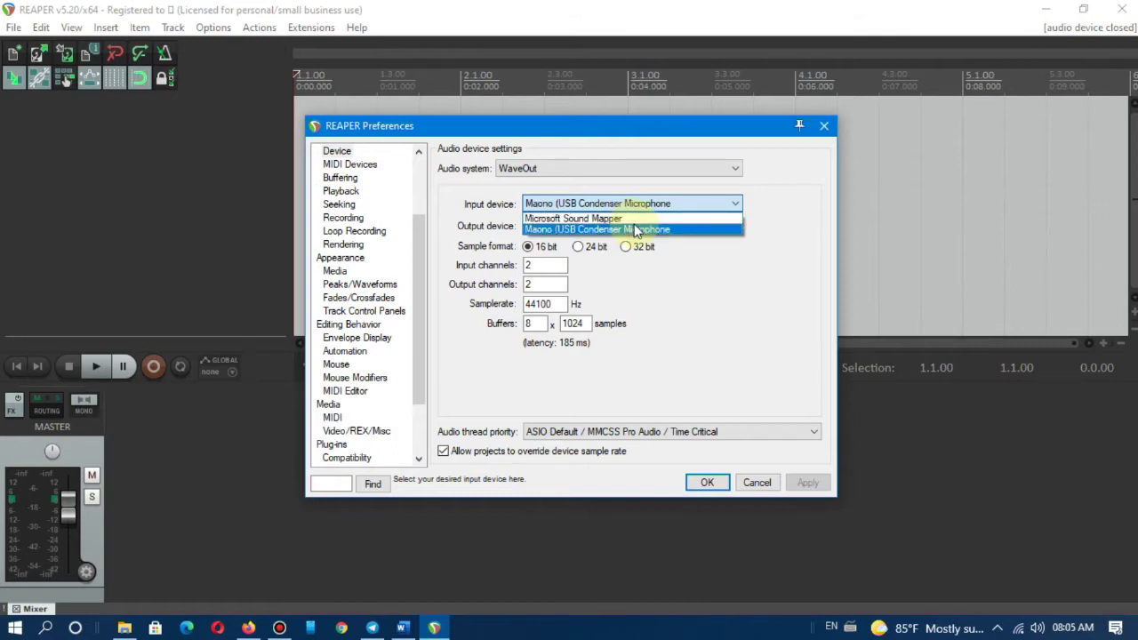
click(637, 229)
click(706, 482)
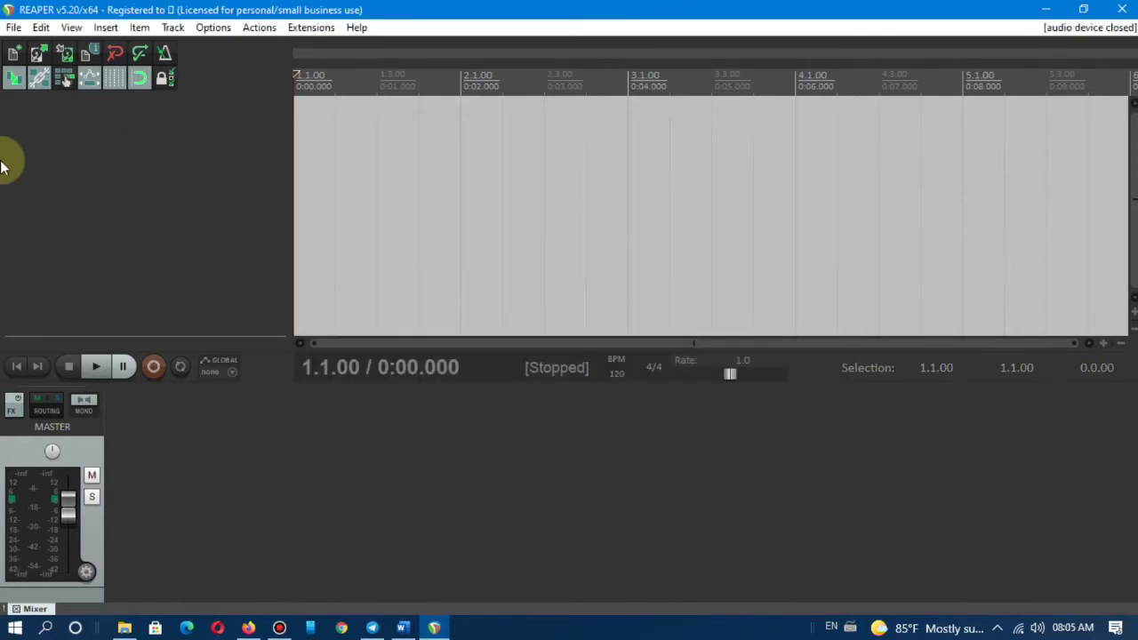
- Add eight empty tracks to the project
double_click(130, 140)
double_click(138, 167)
double_click(169, 249)
click(176, 267)
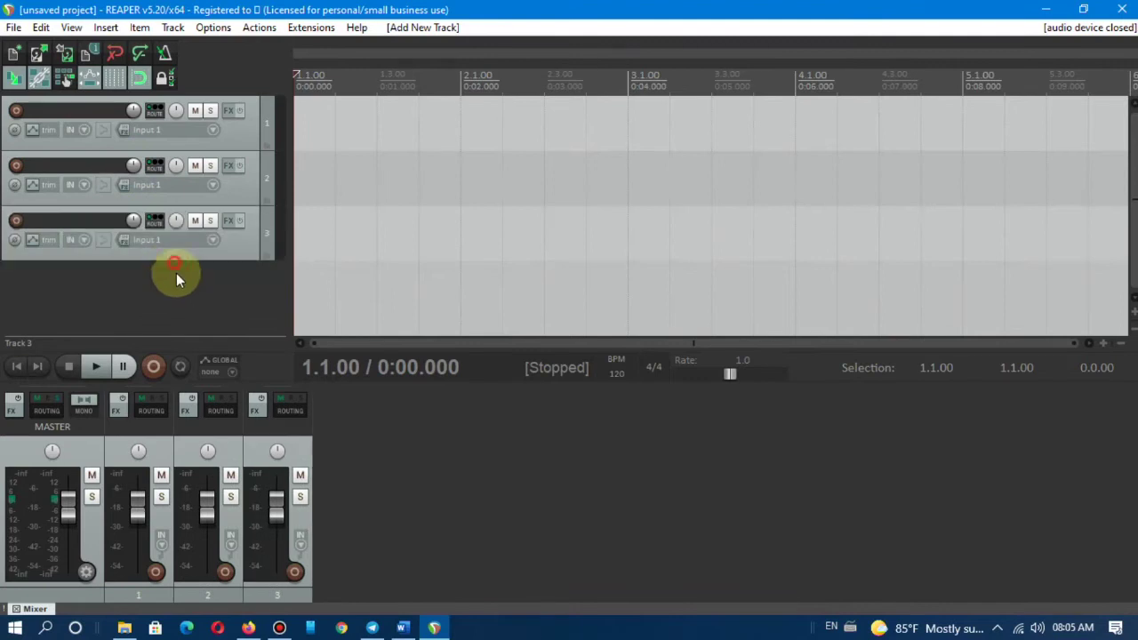
double_click(195, 323)
double_click(195, 324)
double_click(195, 323)
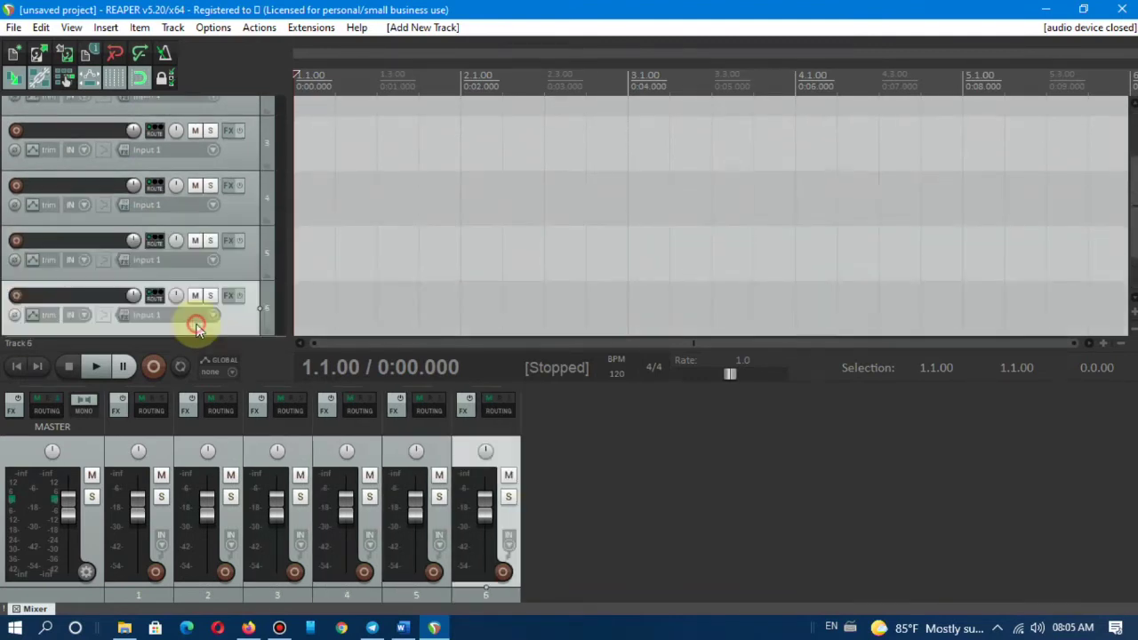
double_click(196, 323)
double_click(195, 324)
- Remove all eight empty tracks from the project
scroll(337, 192, up, 3)
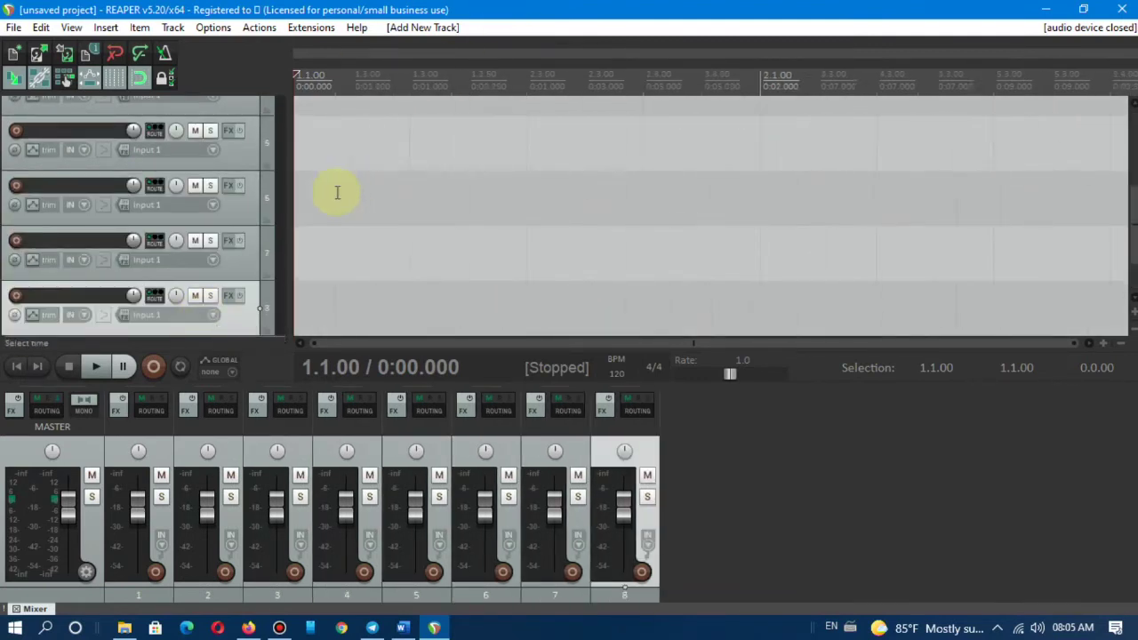
scroll(211, 222, up, 2)
click(243, 136)
key(Delete)
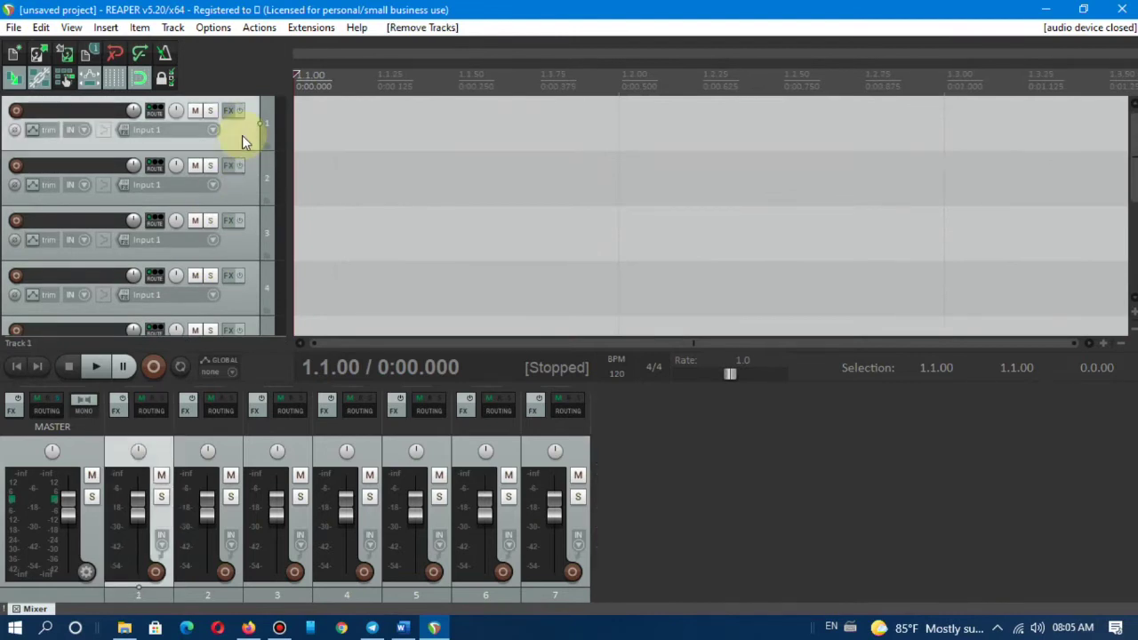
click(246, 188)
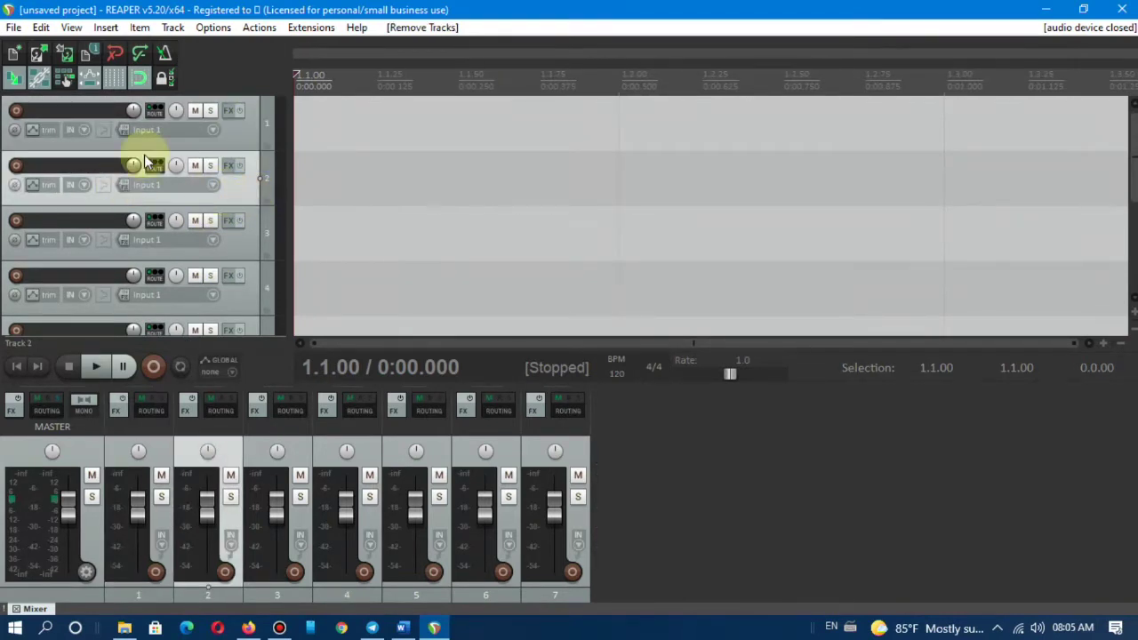
key(Delete)
key(Delete)
key(Delete)
key(Delete)
key(Delete)
key(Delete)
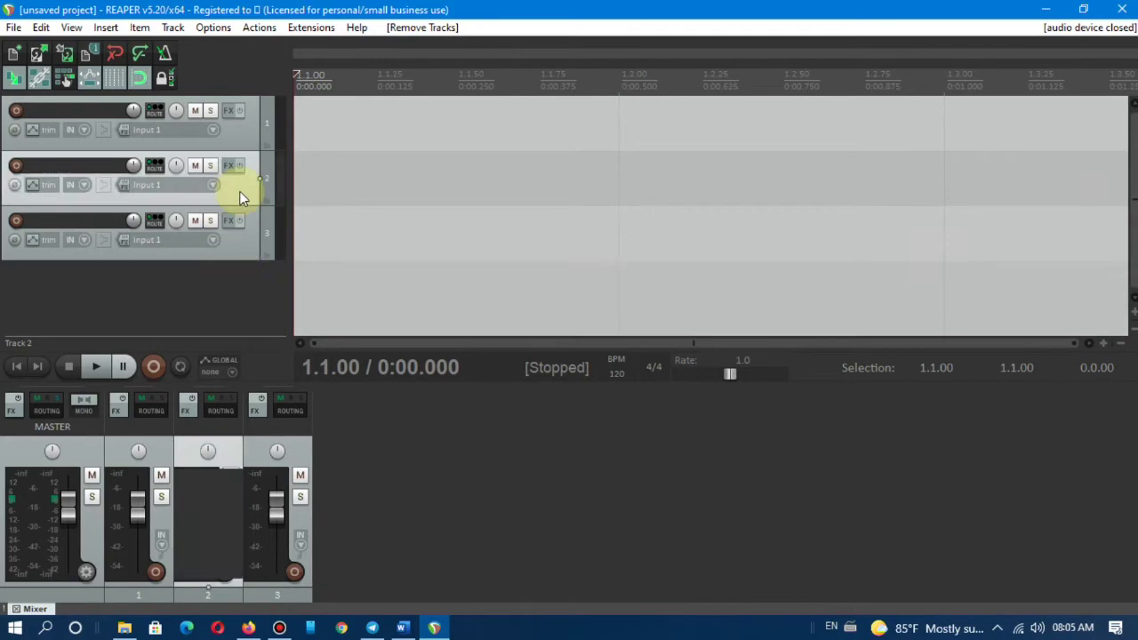
right_click(247, 137)
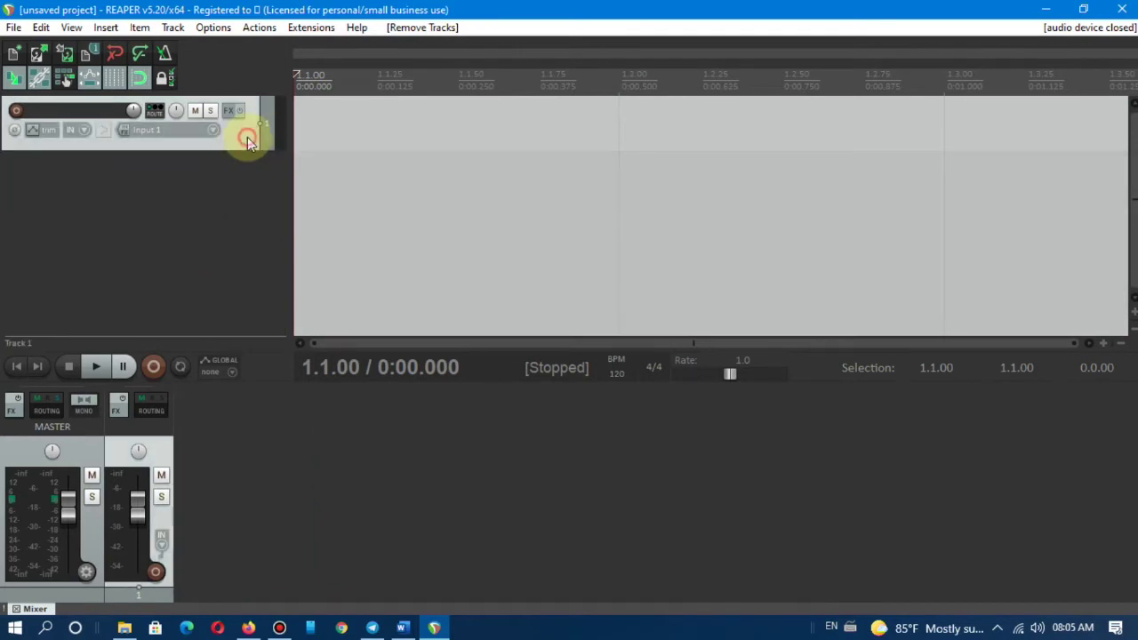
click(326, 225)
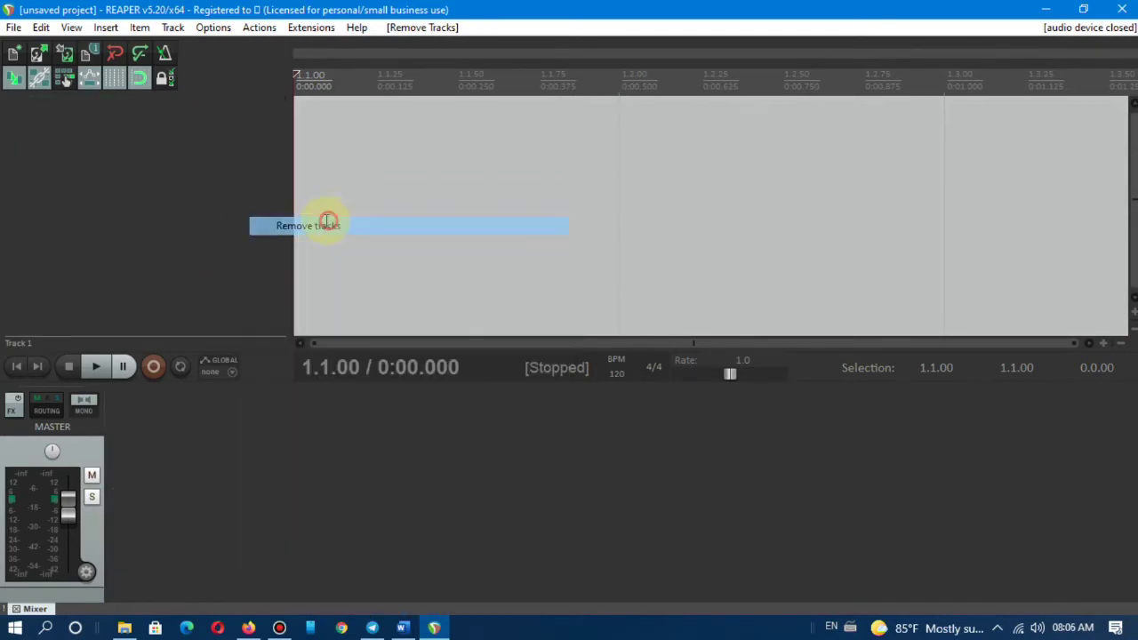
- Add a new track and place the video 4000393_Mode_WL from the Video and Script folder on it
double_click(210, 171)
mouse_move(136, 633)
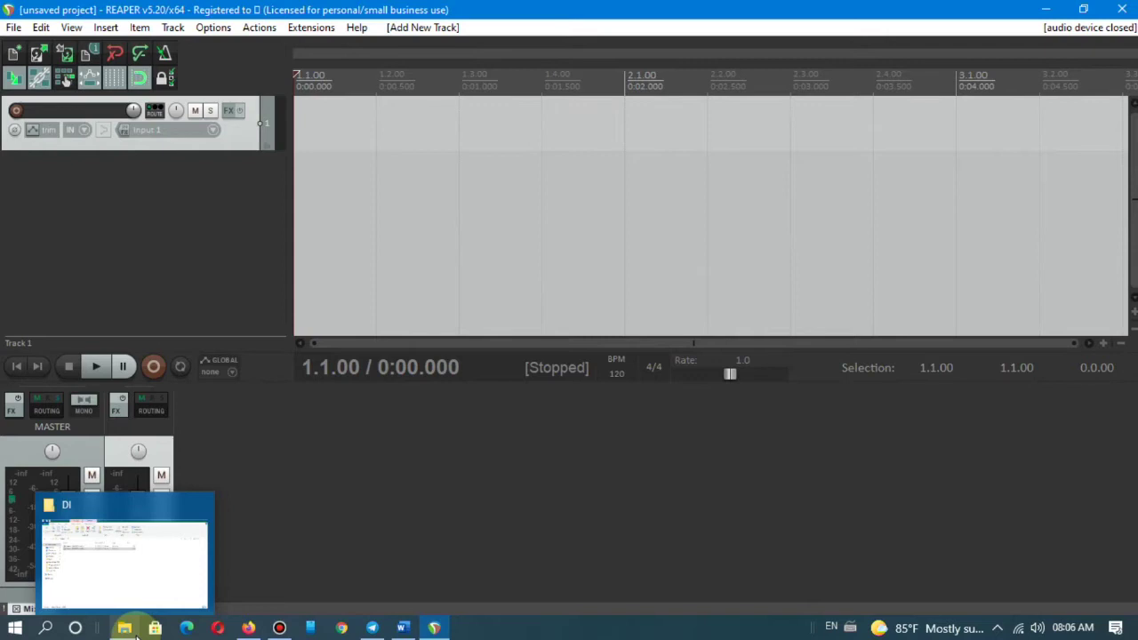
click(145, 529)
drag(504, 236, 215, 137)
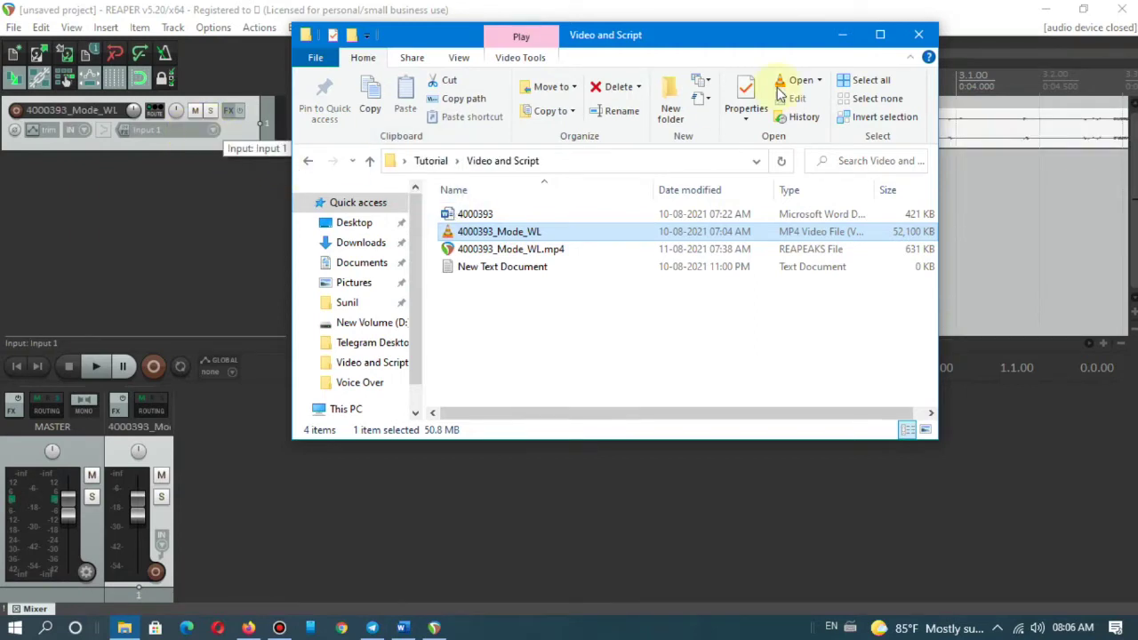
click(843, 37)
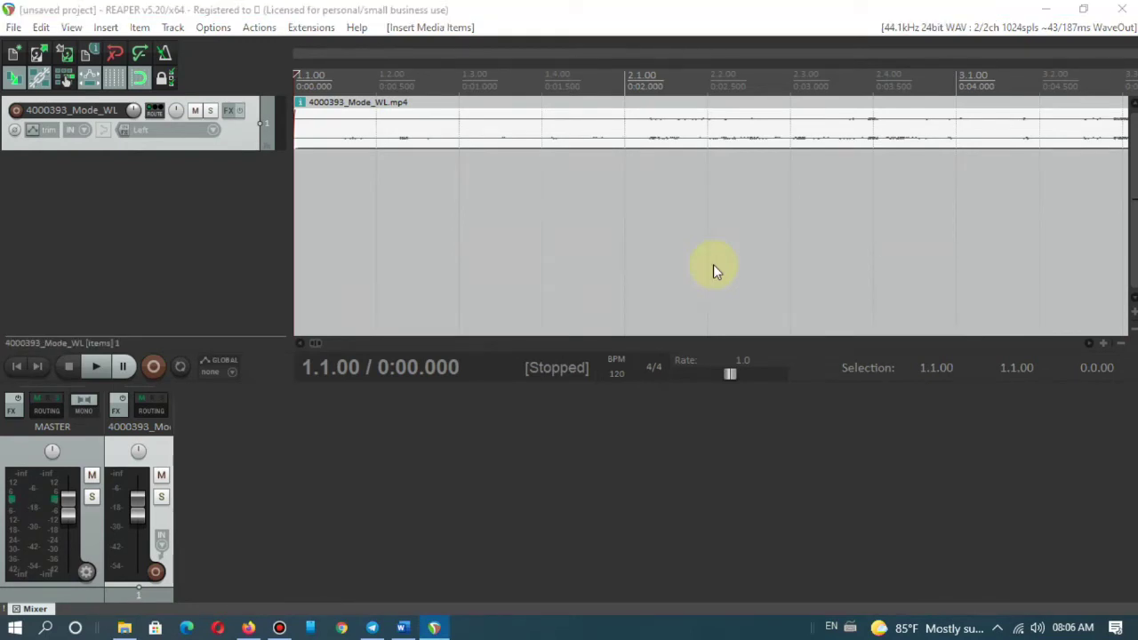
- Bring up the dialog for importing a media file into the project and leave it
key(Insert)
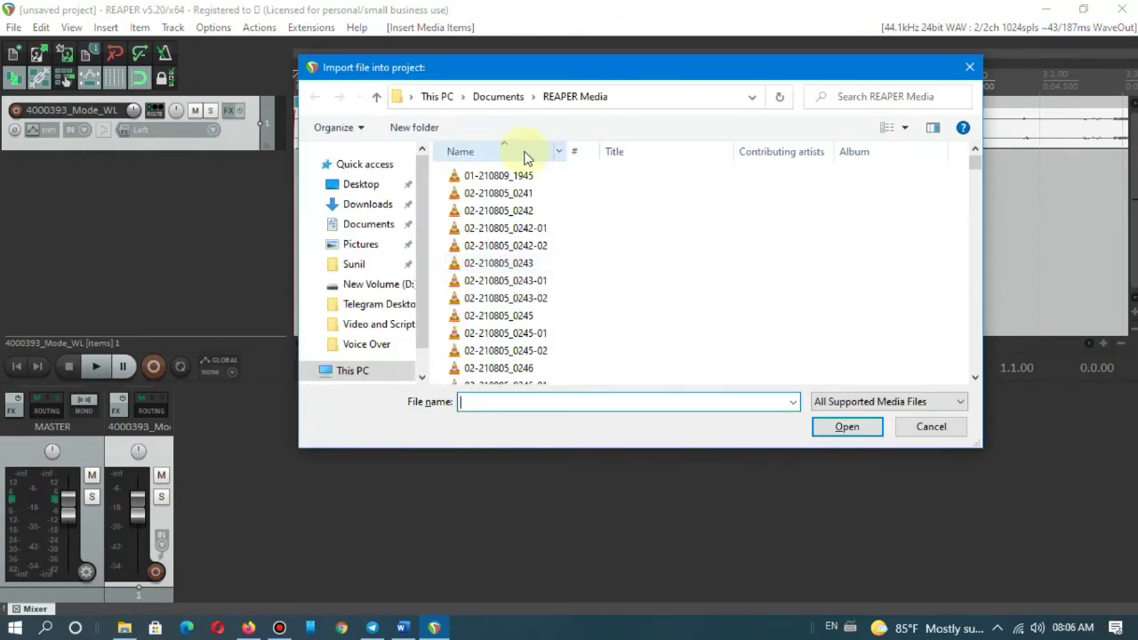
click(846, 427)
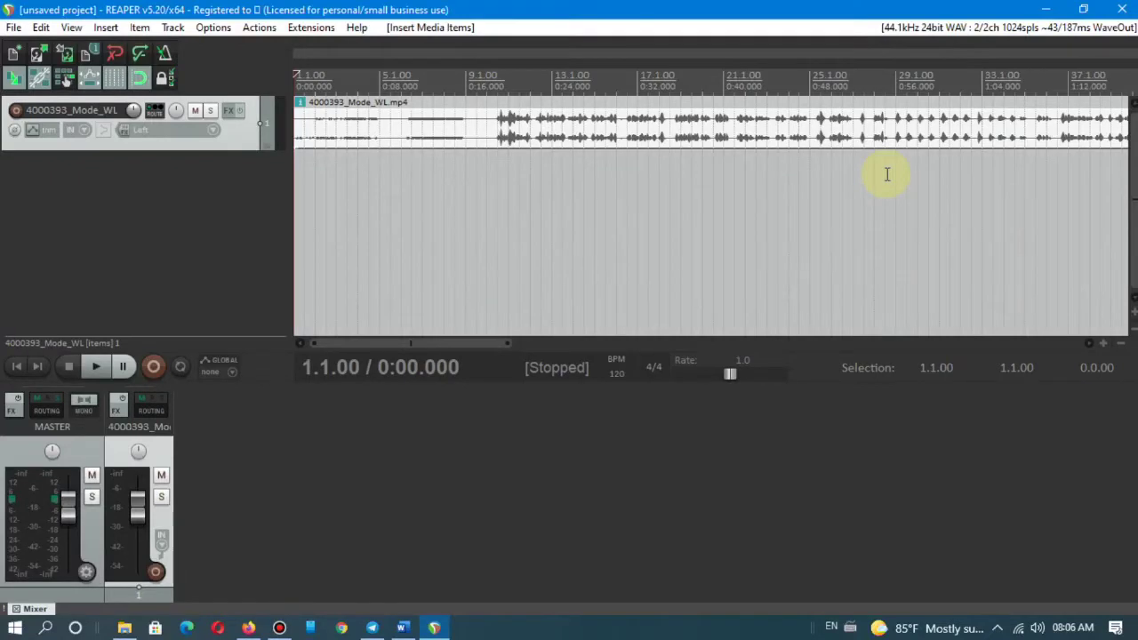
- Show the Video Window, move it below the video track and enlarge it
key(ctrl+shift+v)
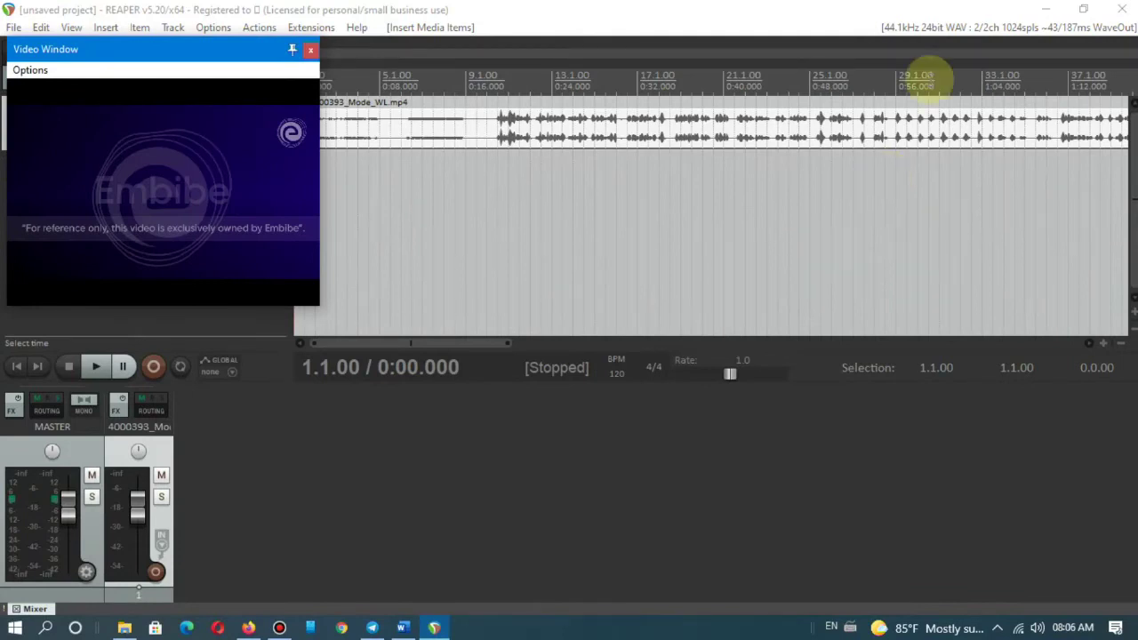
drag(136, 49, 661, 255)
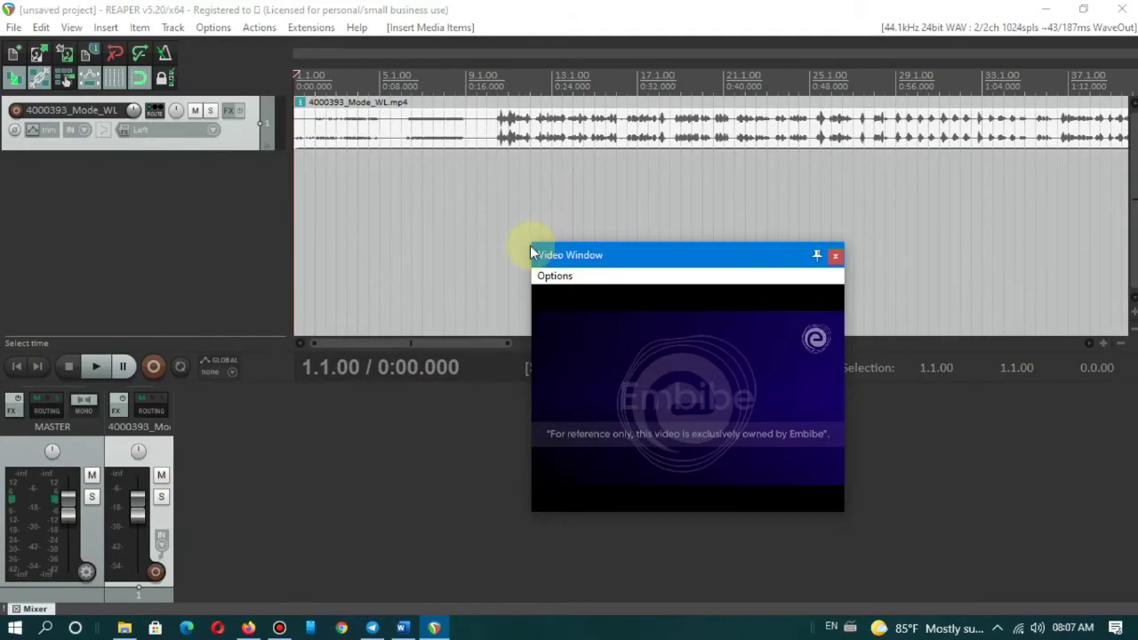
drag(531, 244, 371, 183)
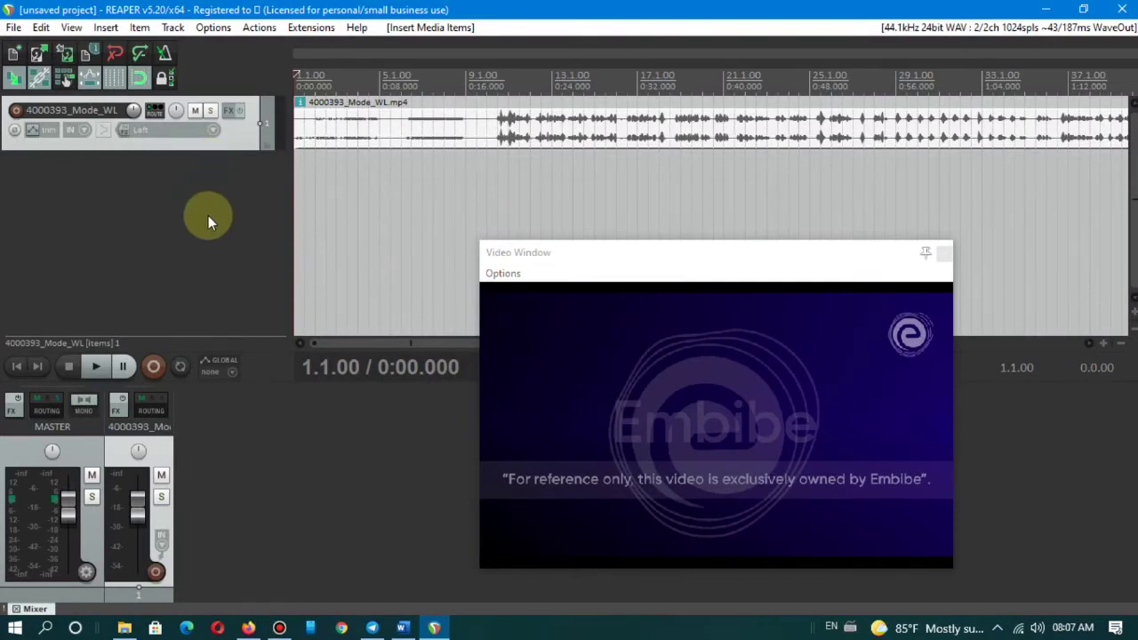
- Add a second track below the video track and arm it for recording
double_click(82, 199)
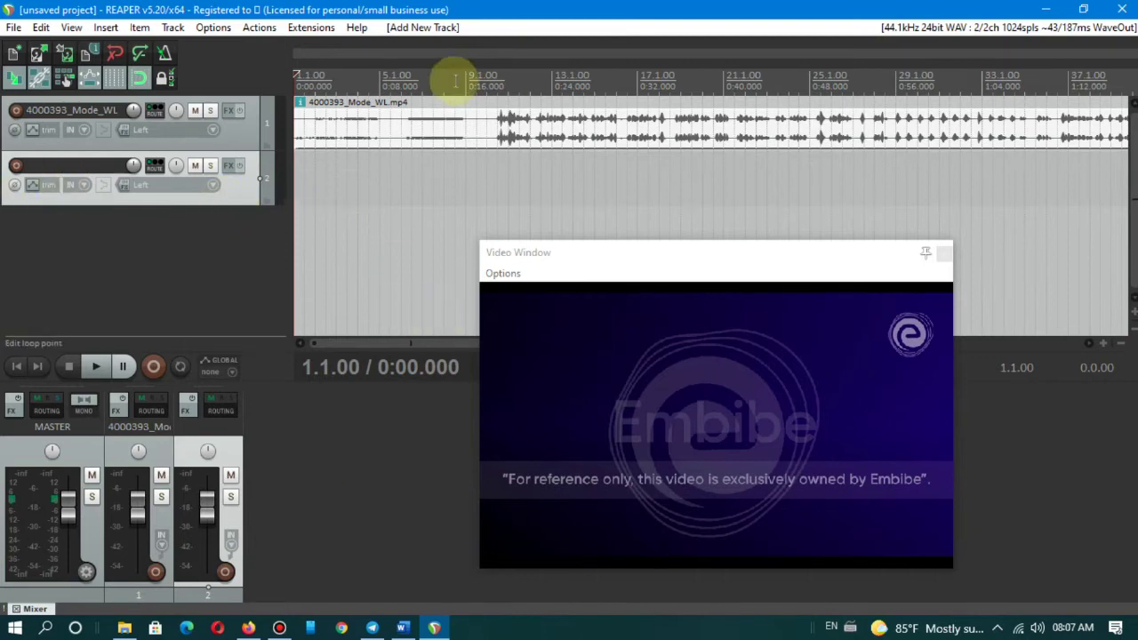
click(15, 166)
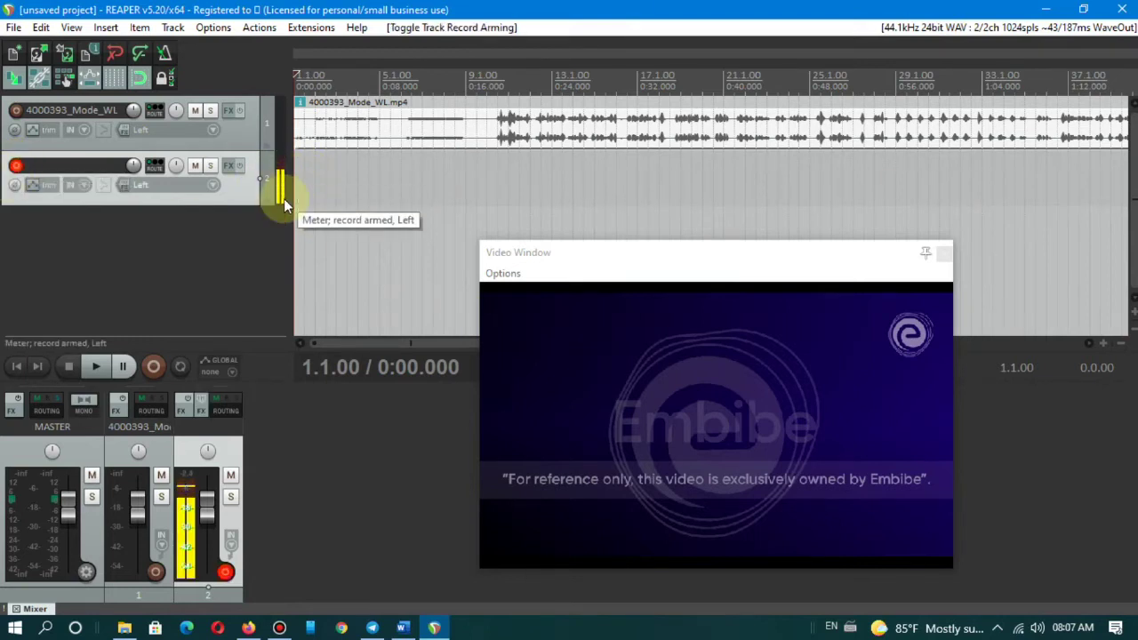
- Move the Video Window clear of the timeline and place the edit cursor at several points along the video track, ending at 6:20
click(497, 147)
key(Home)
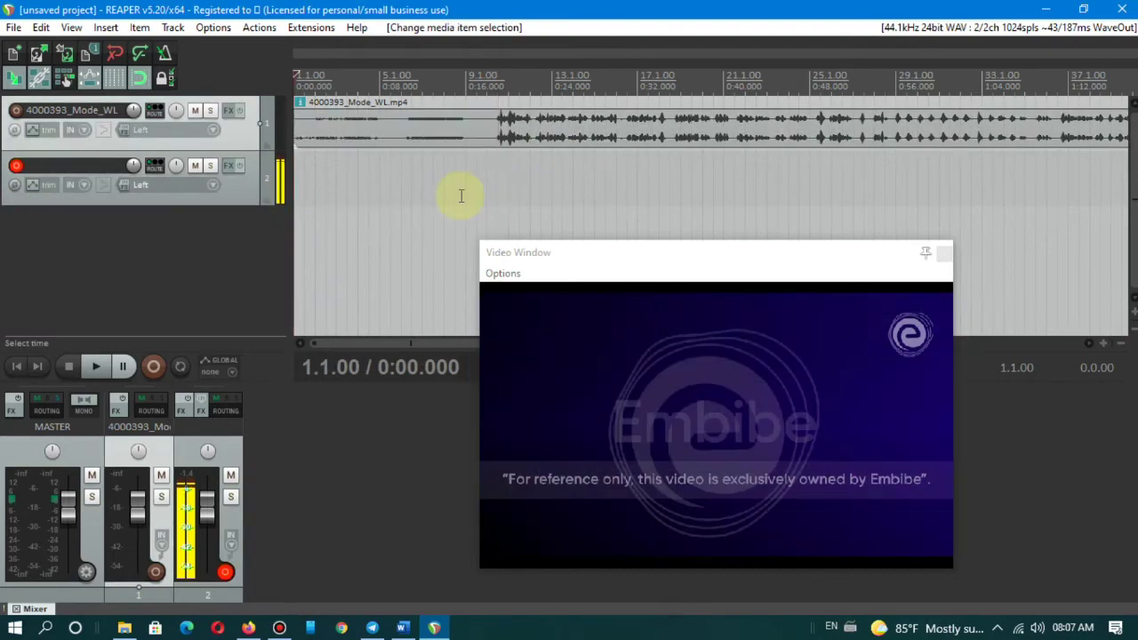
drag(739, 248, 929, 436)
click(395, 137)
click(477, 140)
mouse_move(727, 95)
mouse_down()
mouse_move(743, 94)
mouse_move(726, 92)
mouse_up()
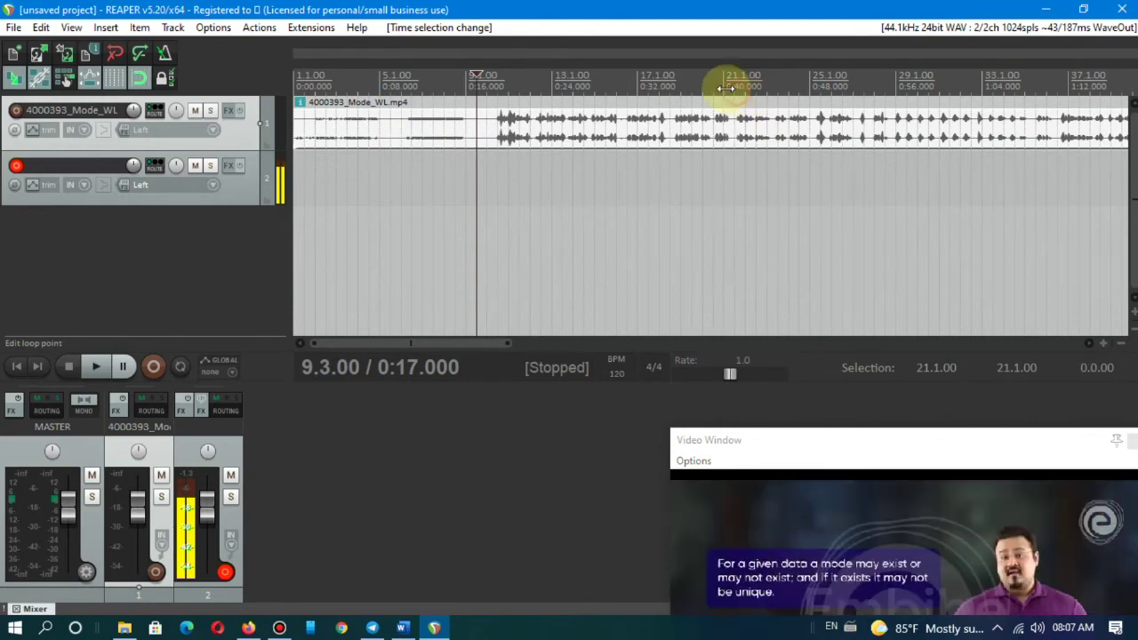
click(670, 138)
scroll(1022, 120, down, 4)
click(1031, 119)
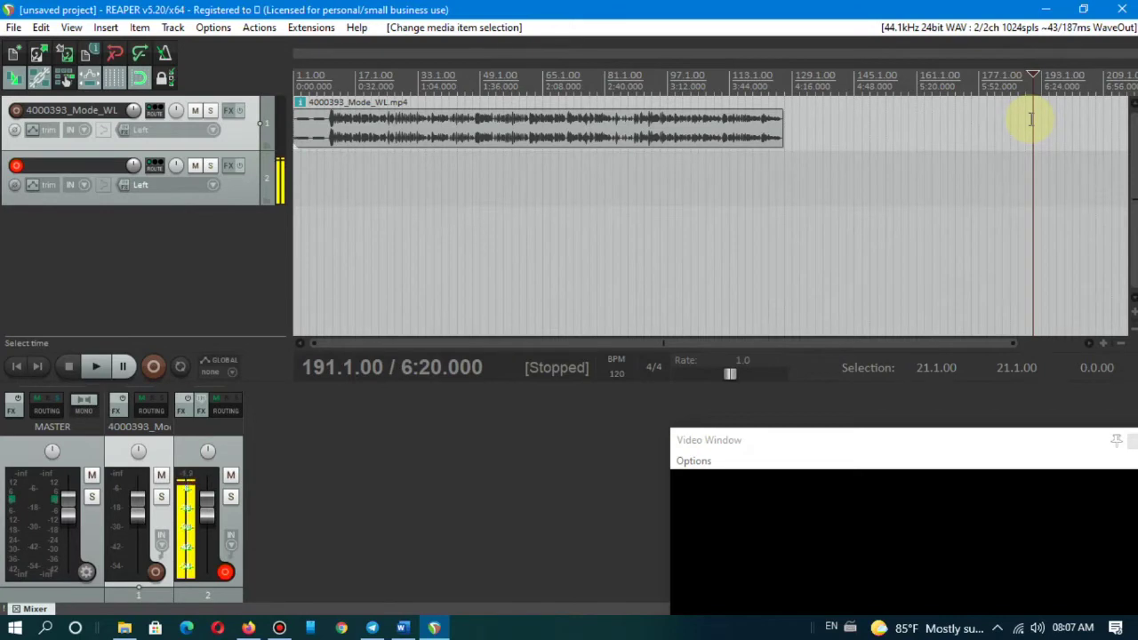
- Return the edit cursor to the project start, place it at 1:38 on the video track, and bring it back to the start
key(Home)
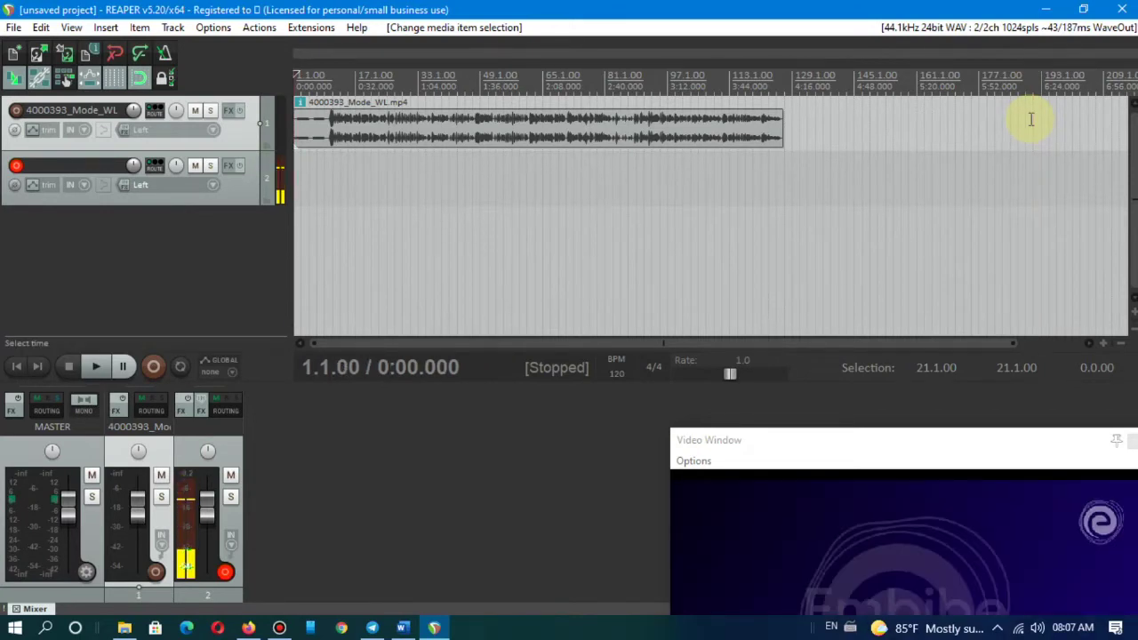
scroll(1031, 119, up, 5)
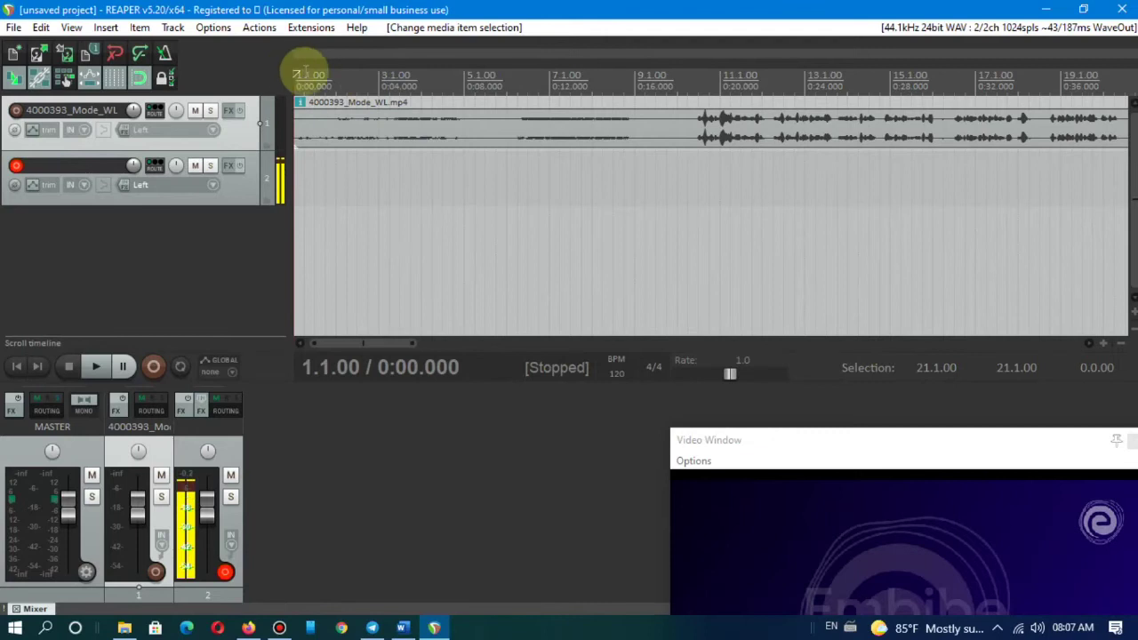
scroll(856, 183, down, 5)
click(1042, 142)
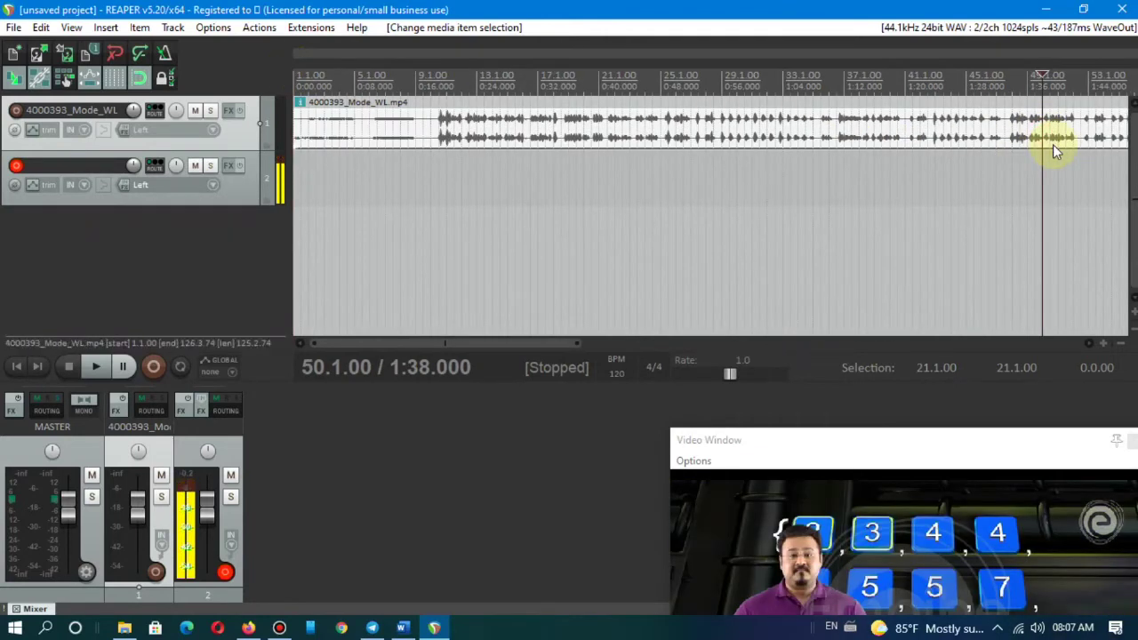
key(Home)
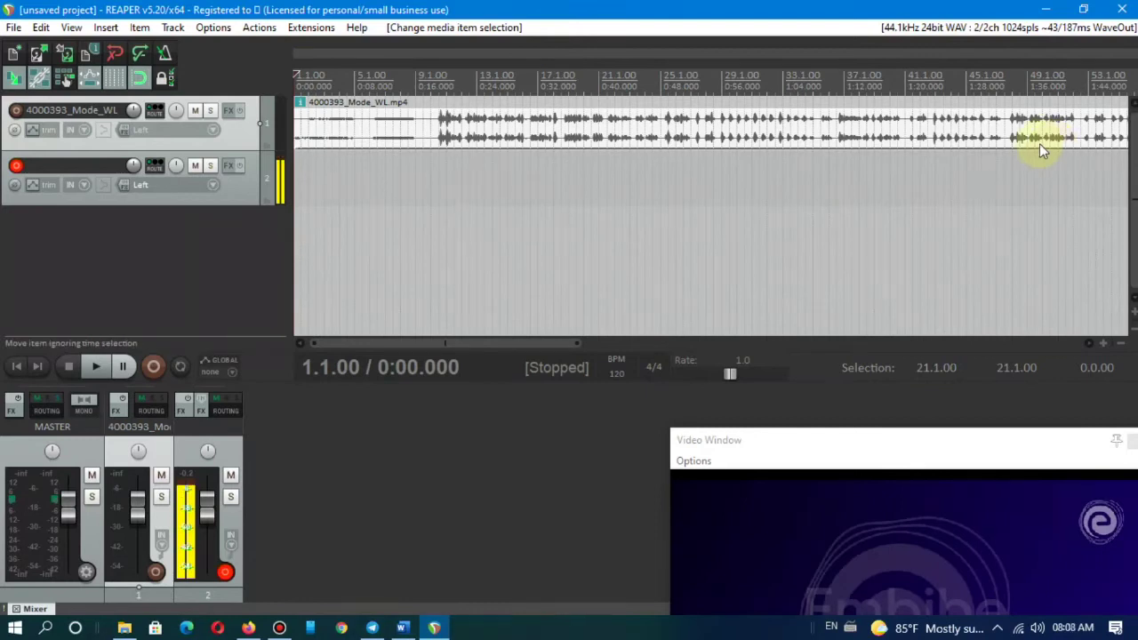
scroll(298, 80, up, 2)
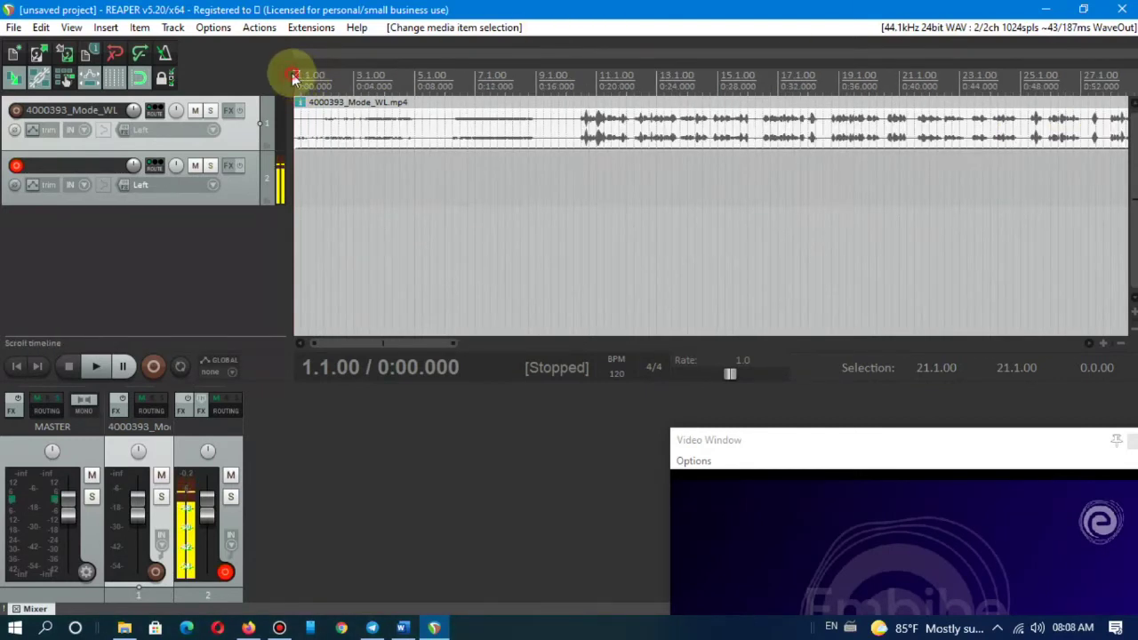
- Place the edit cursor at points around the first speech in the video's waveform, ending at 0:19.000 where the speech begins
drag(295, 77, 321, 80)
scroll(597, 133, up, 6)
click(431, 142)
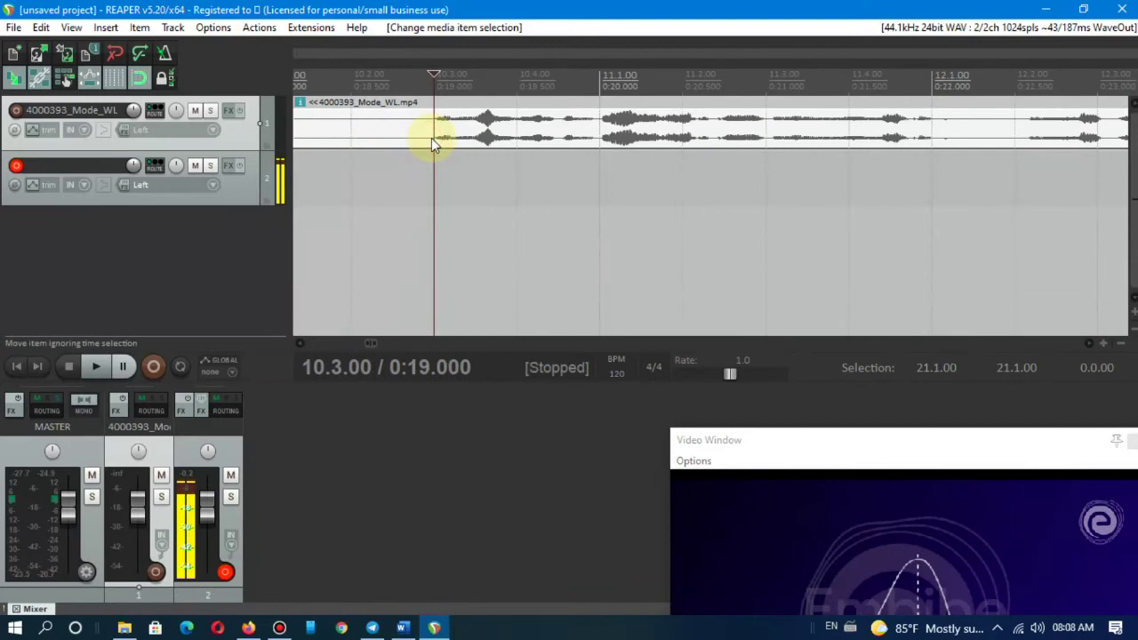
click(496, 109)
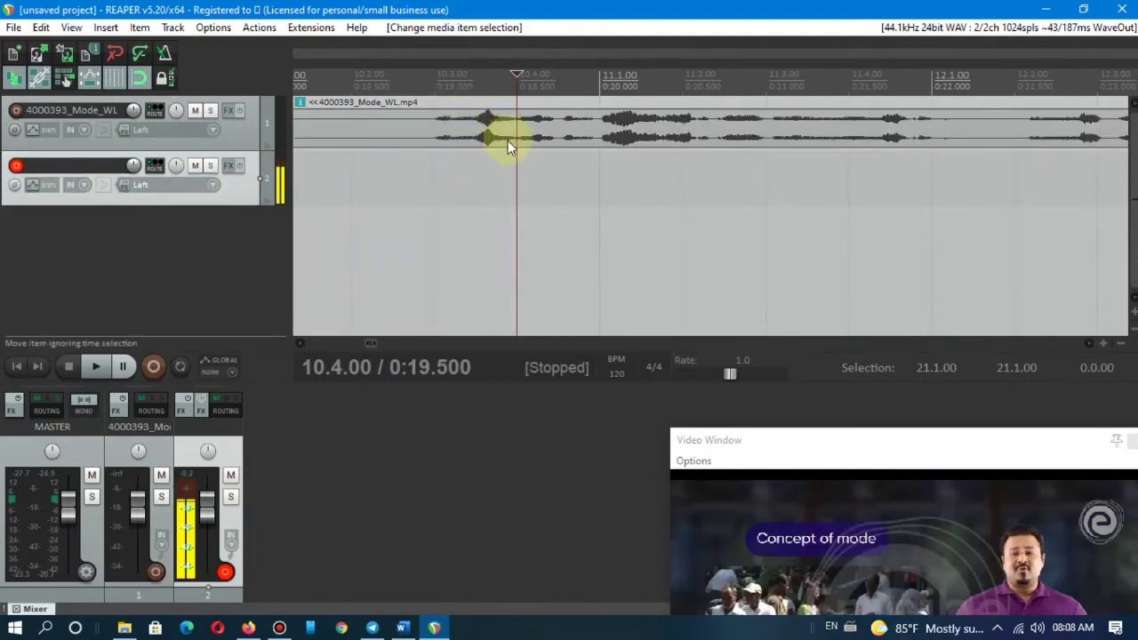
click(433, 139)
click(354, 156)
click(420, 157)
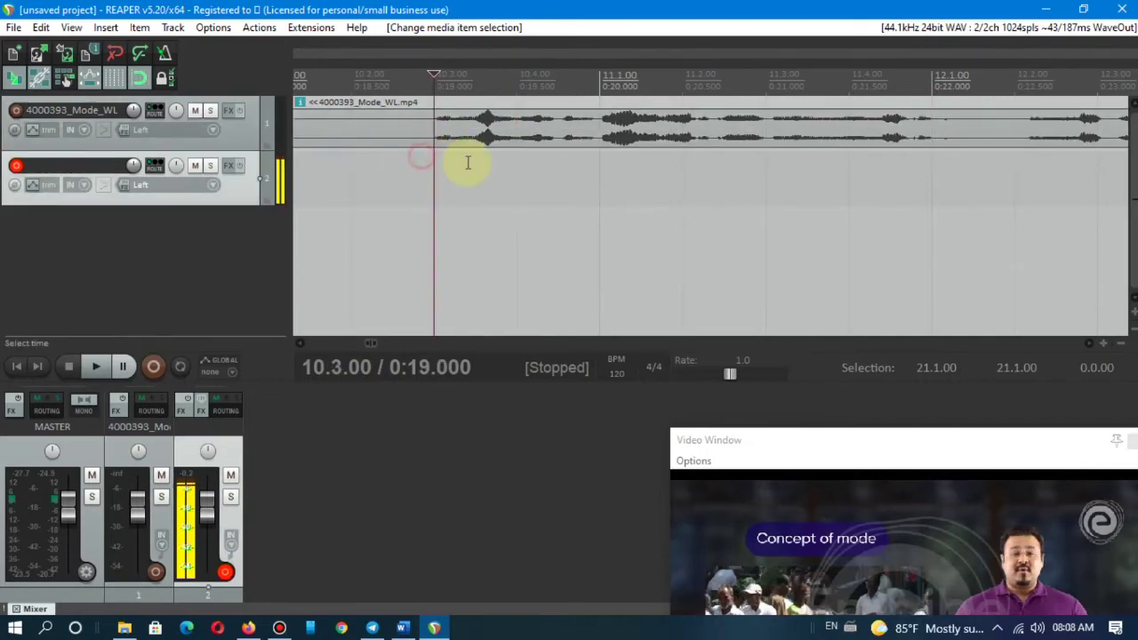
- Place the edit cursor at several grid points in the empty second track's lane, ending at 0:20.000
scroll(515, 178, up, 2)
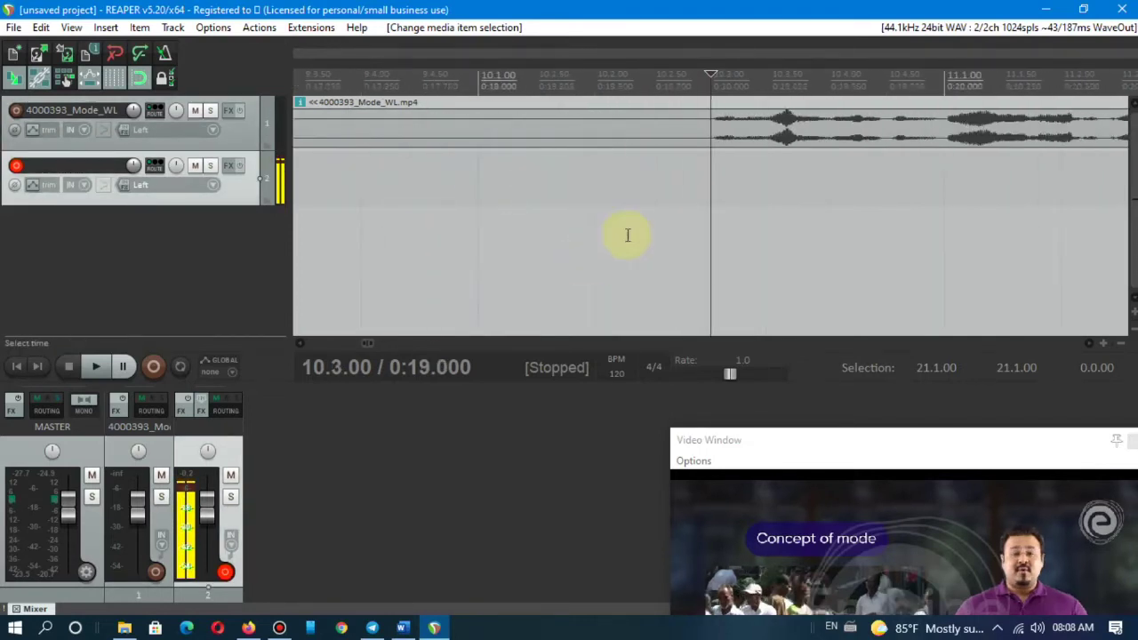
click(820, 219)
click(944, 213)
click(1042, 206)
click(940, 210)
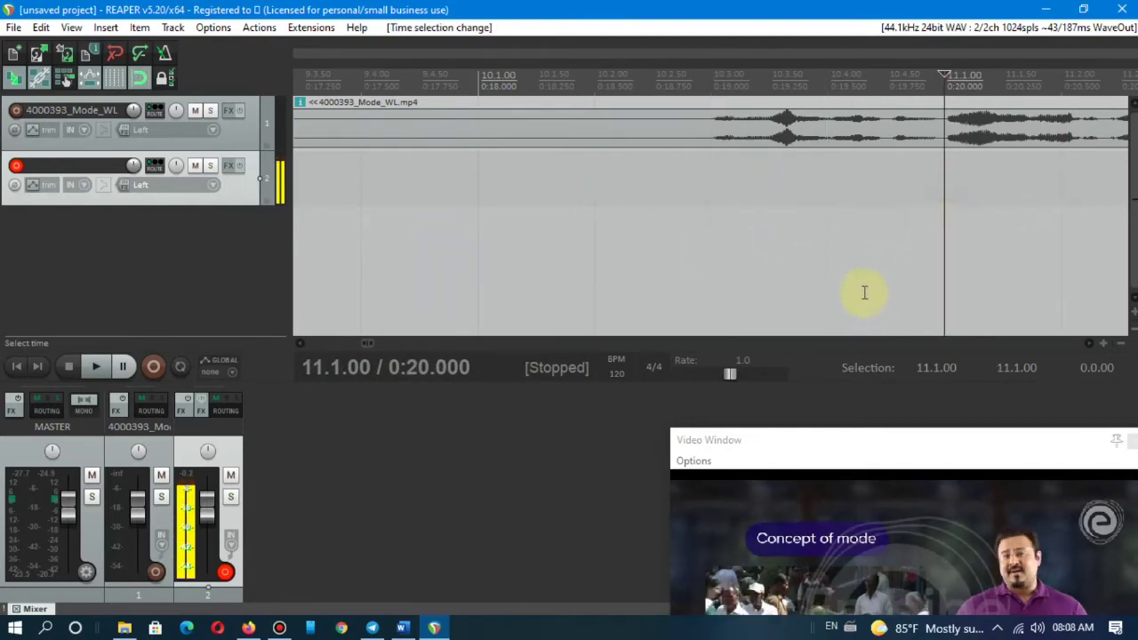
- Turn off snapping and place the edit cursor freely between grid lines around the speech start, ending at 0:18.549
click(141, 80)
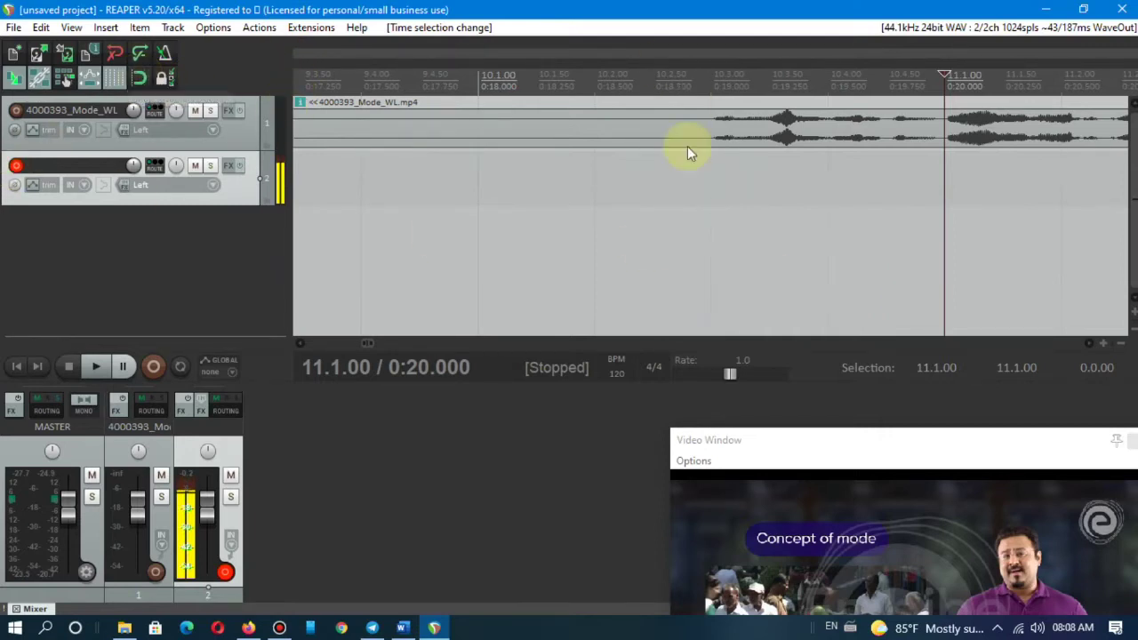
click(867, 183)
click(772, 145)
click(767, 204)
click(769, 134)
scroll(704, 205, down, 2)
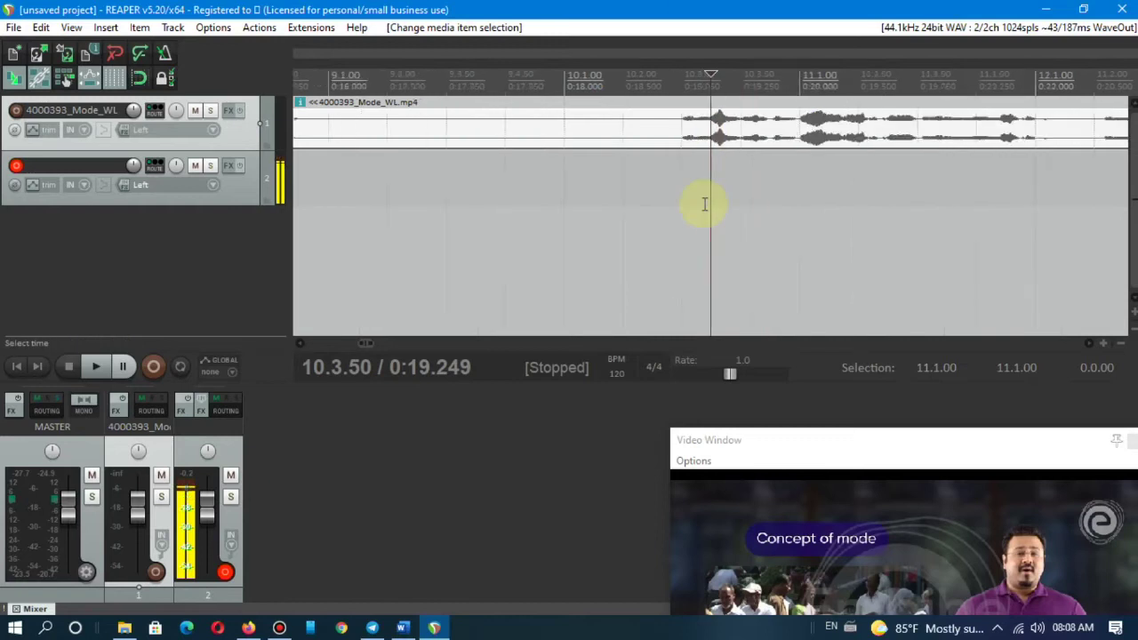
click(663, 188)
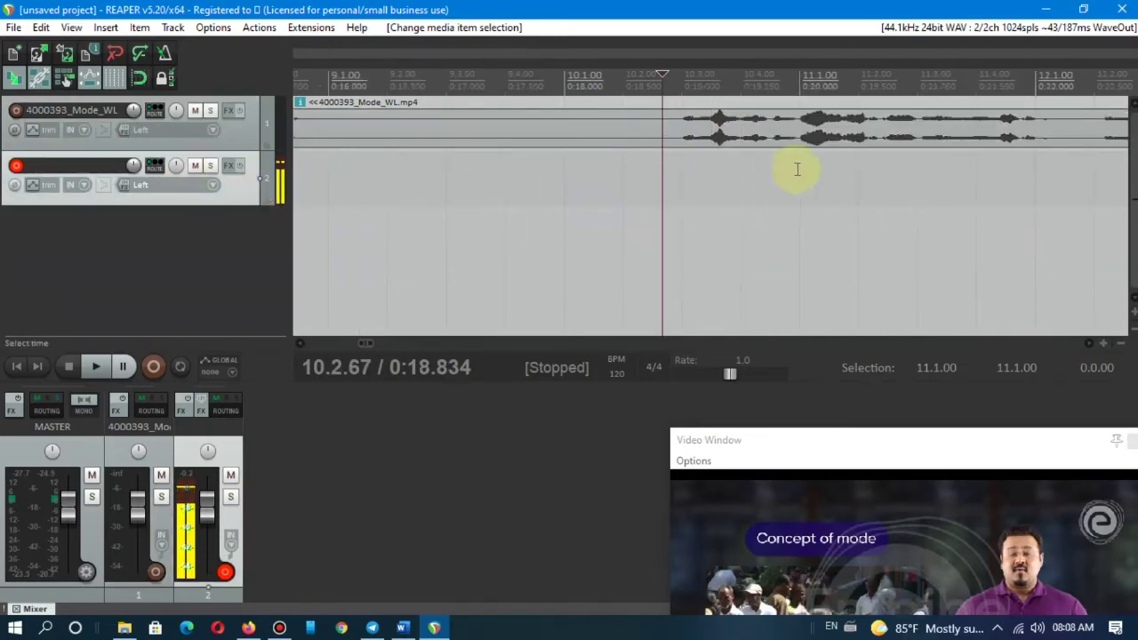
click(627, 163)
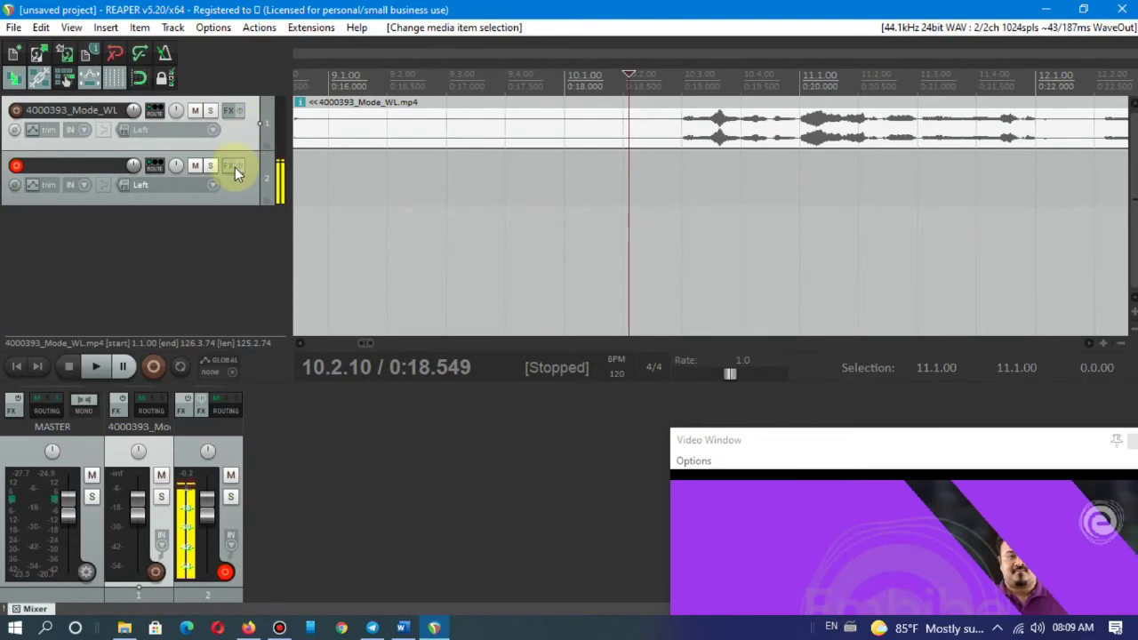
- Add the JS: Transient Controller effect to track 2 and set its Sustain to -81%
click(227, 168)
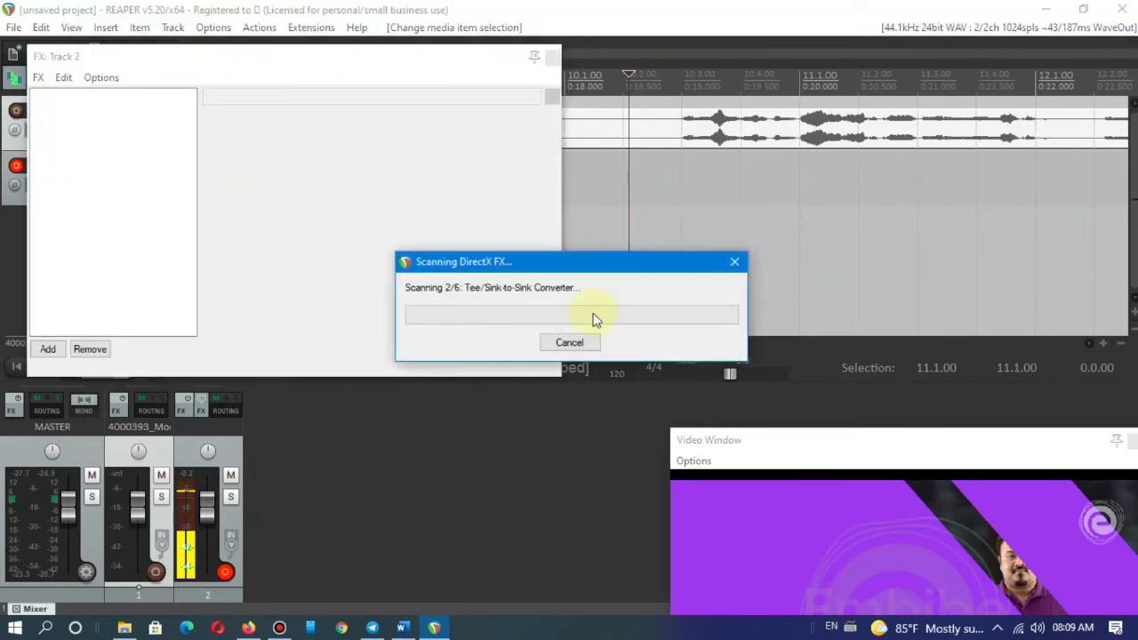
click(37, 158)
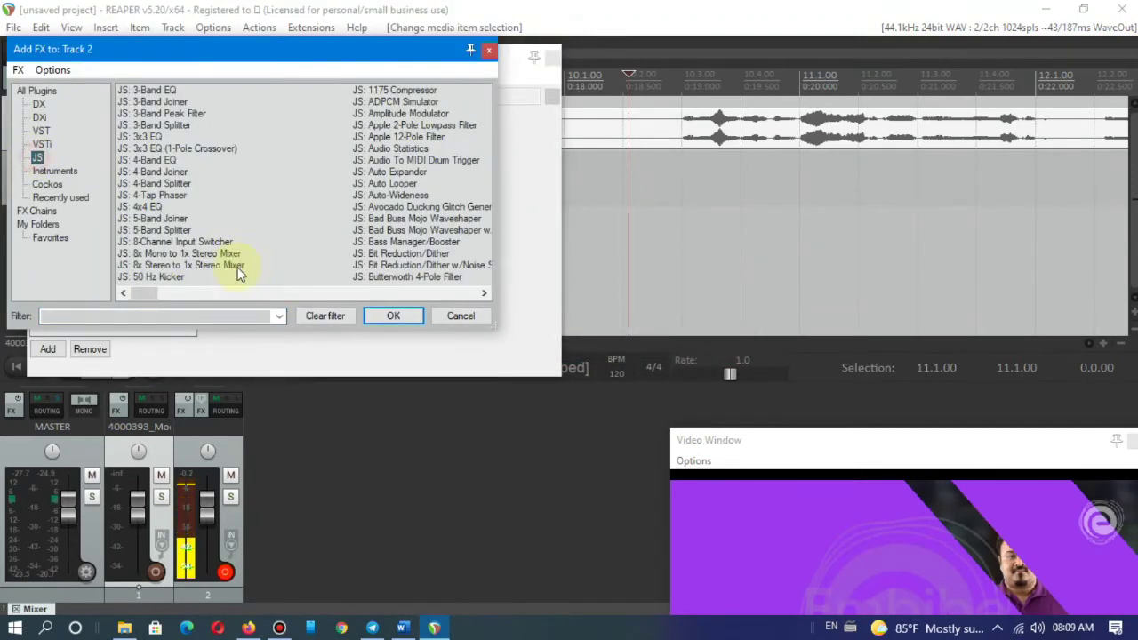
drag(151, 294, 429, 294)
double_click(432, 196)
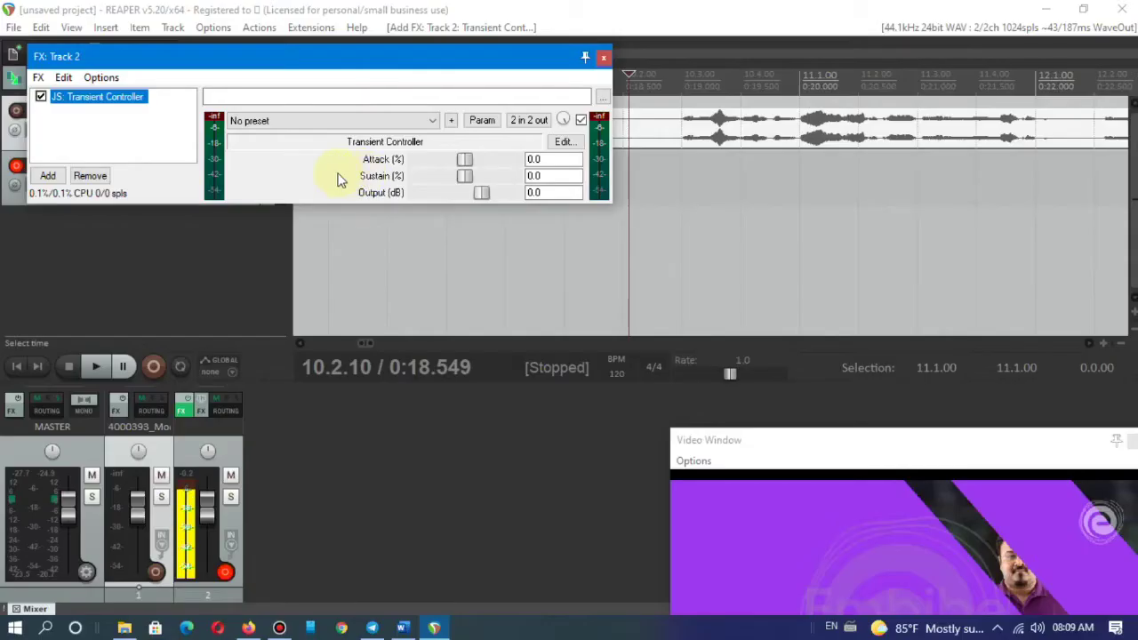
drag(464, 175, 424, 180)
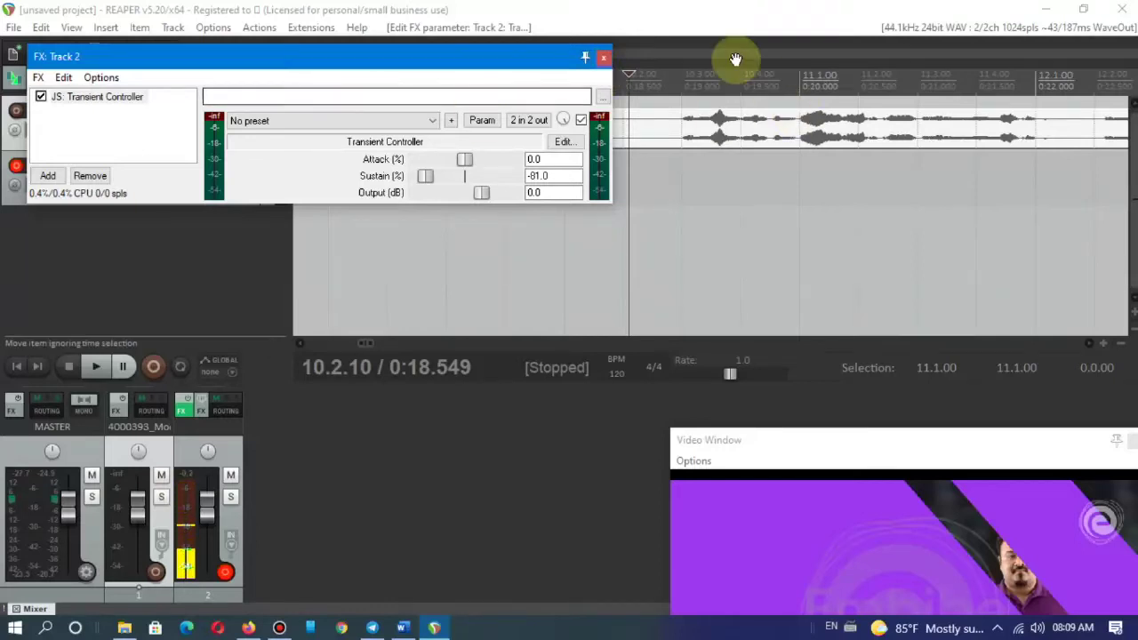
click(603, 59)
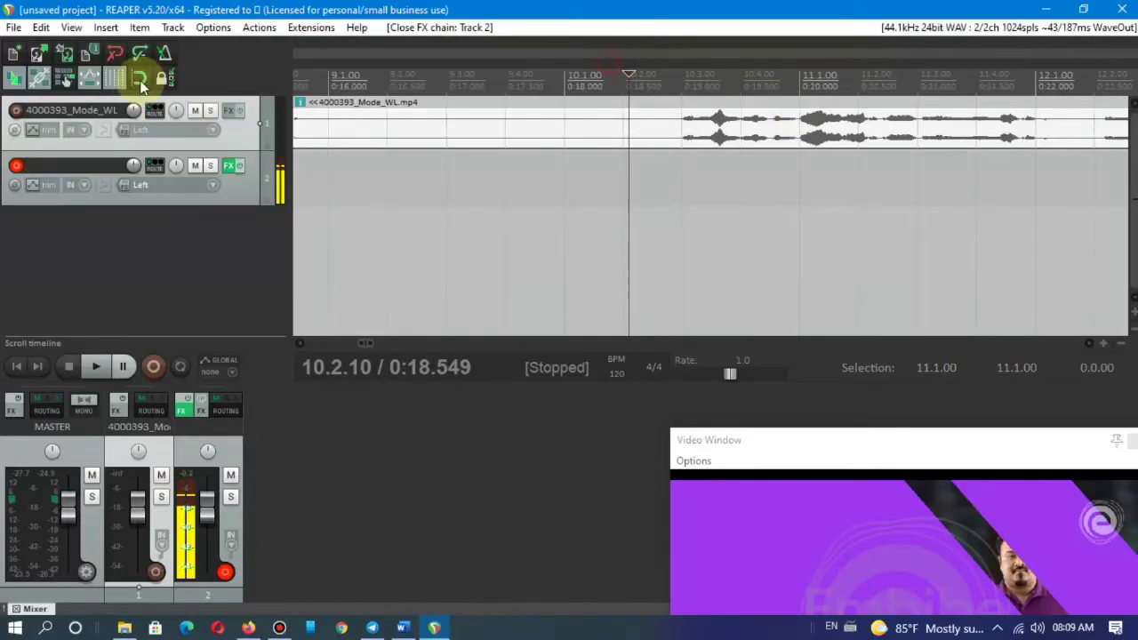
- Add the ReaGate effect from the Cockos plugins to track 2 and set its threshold to -43 dB
click(228, 165)
click(44, 178)
click(59, 185)
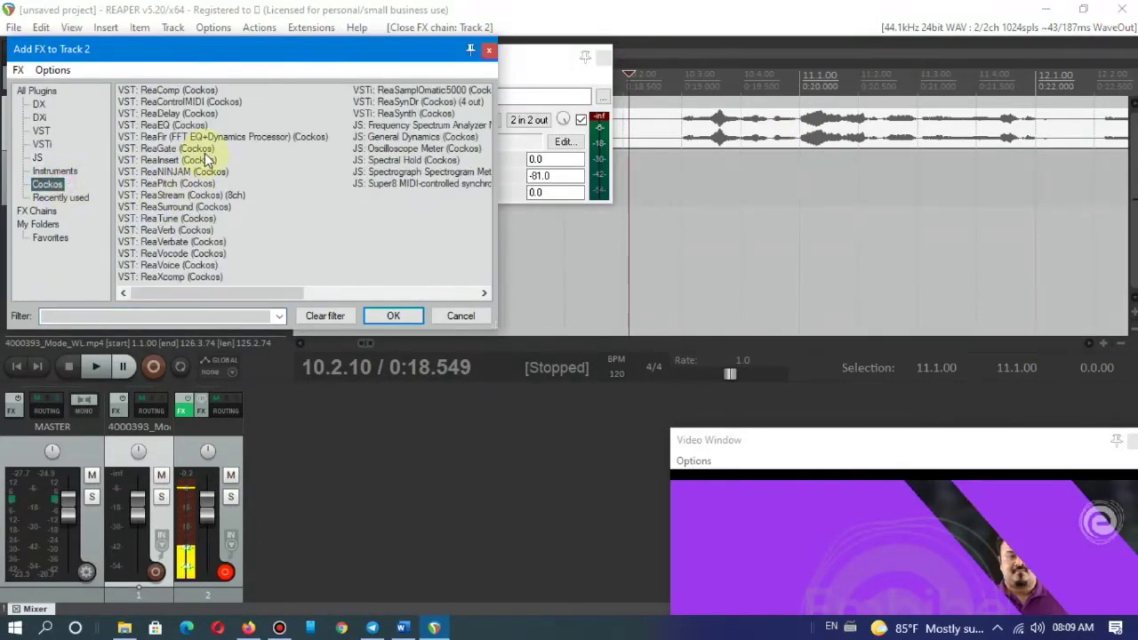
click(192, 138)
double_click(195, 148)
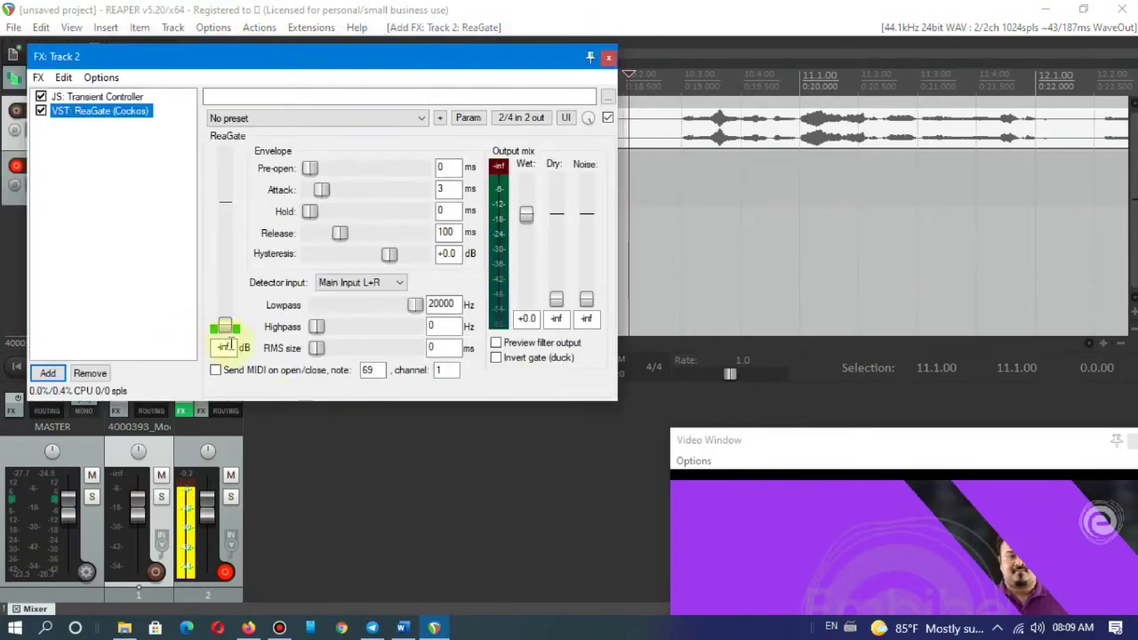
text(-43)
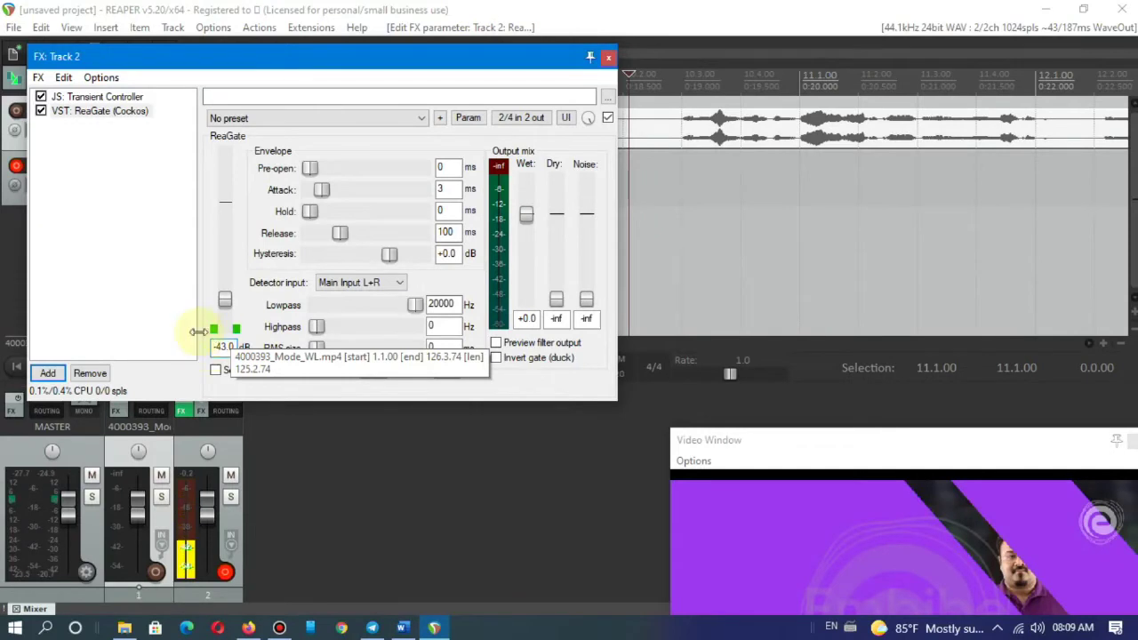
click(608, 56)
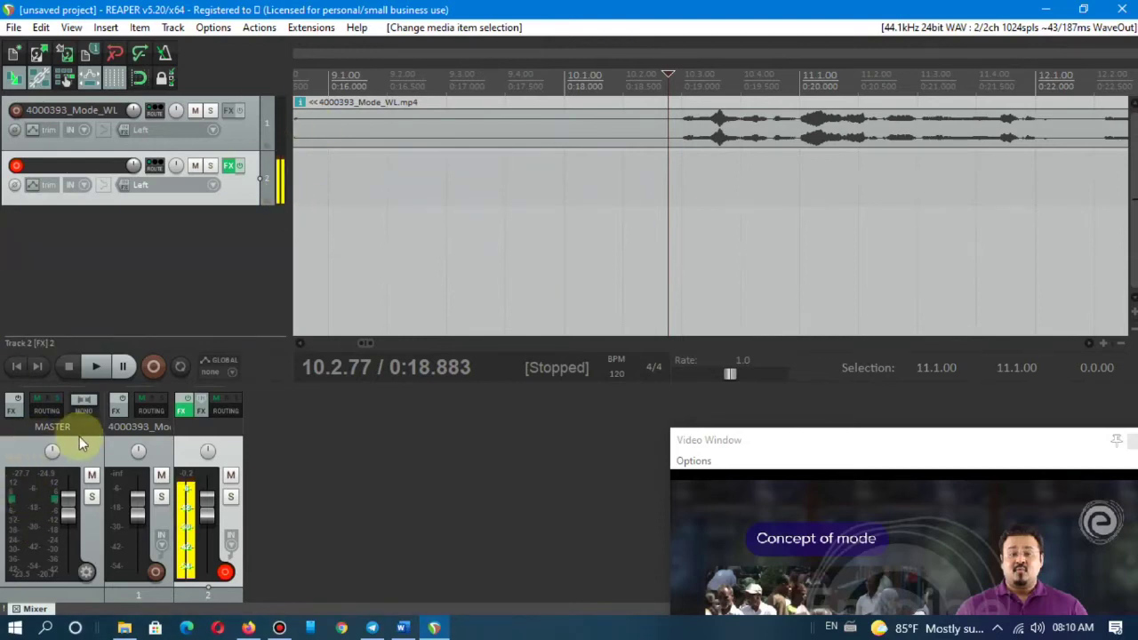
- Add two extra tracks below track 2 and delete both of them
double_click(135, 271)
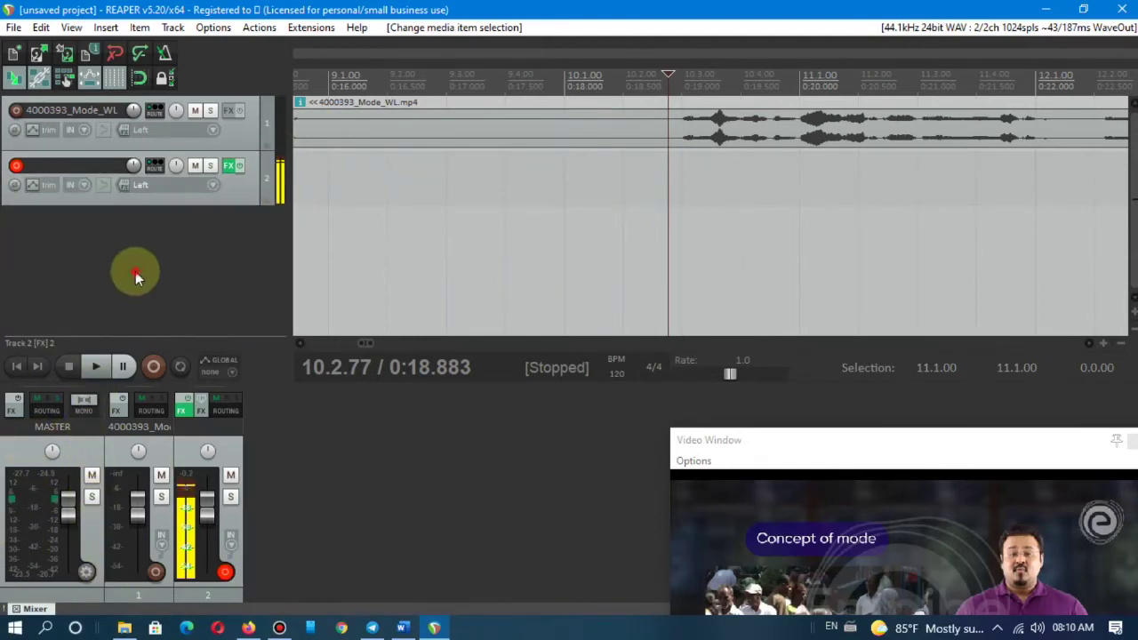
double_click(196, 325)
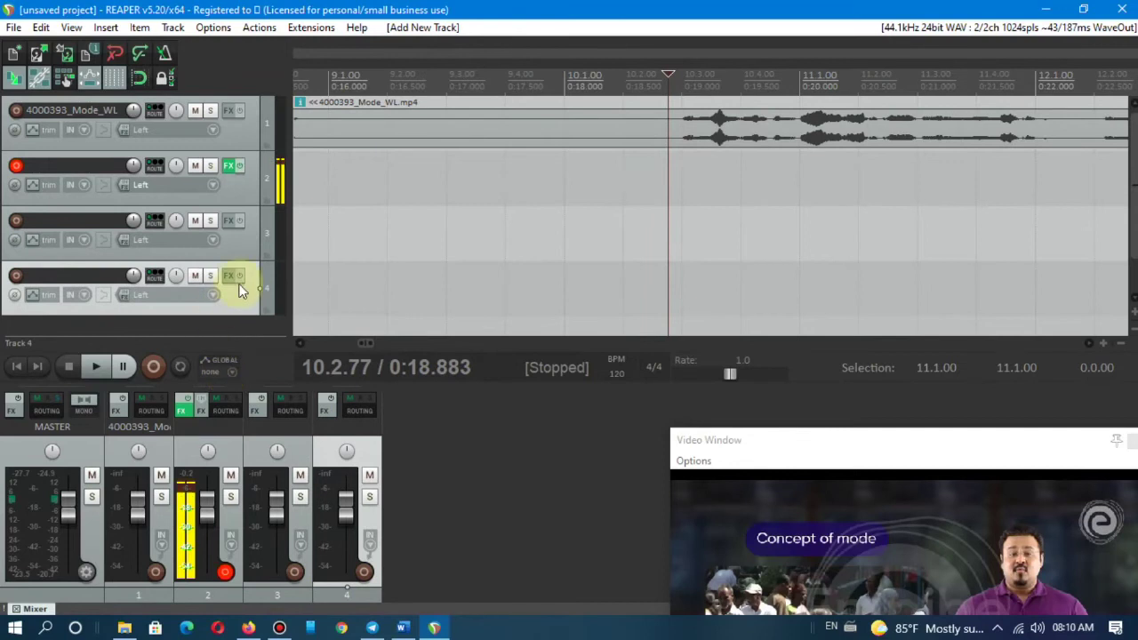
click(239, 237)
key(Delete)
click(249, 234)
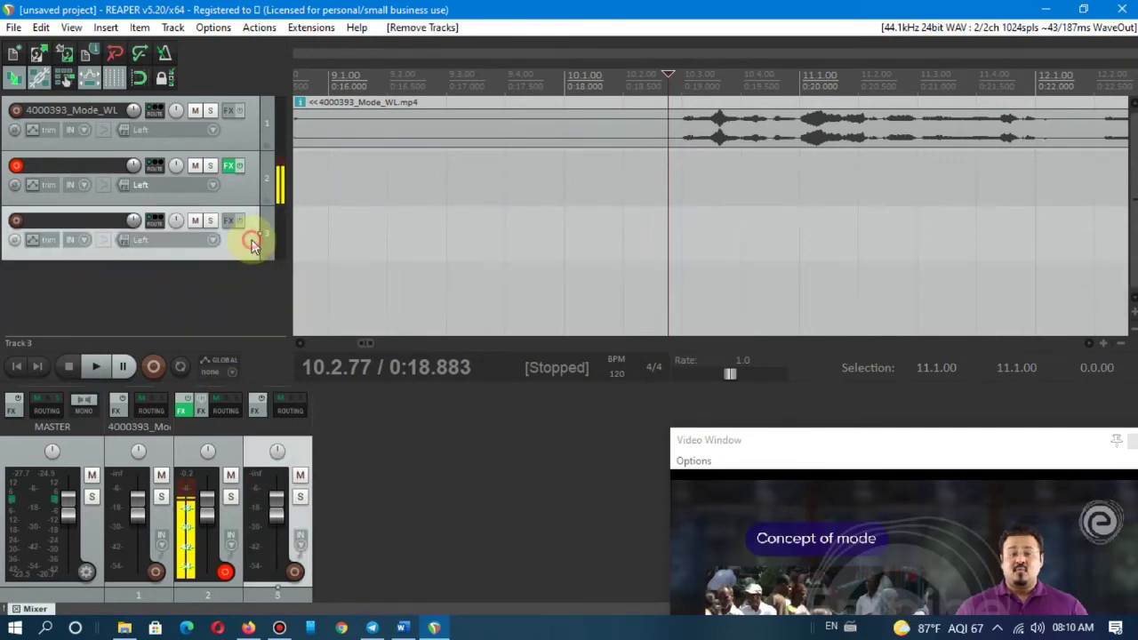
key(Delete)
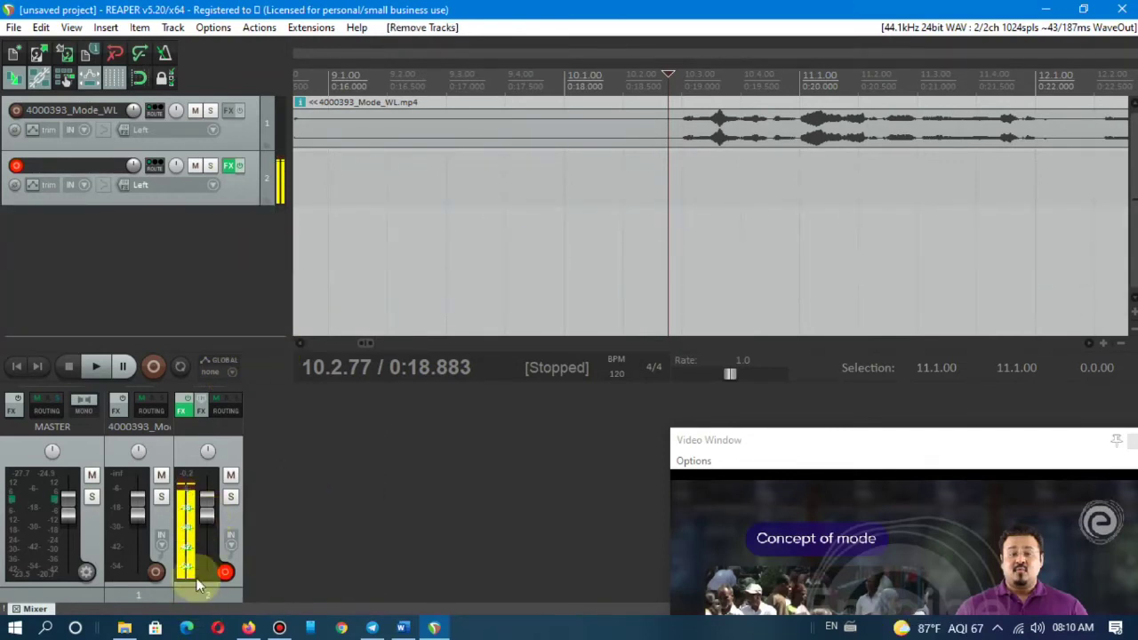
- Raise the master volume to +12.0 dB and lower it to -12.3 dB
click(129, 441)
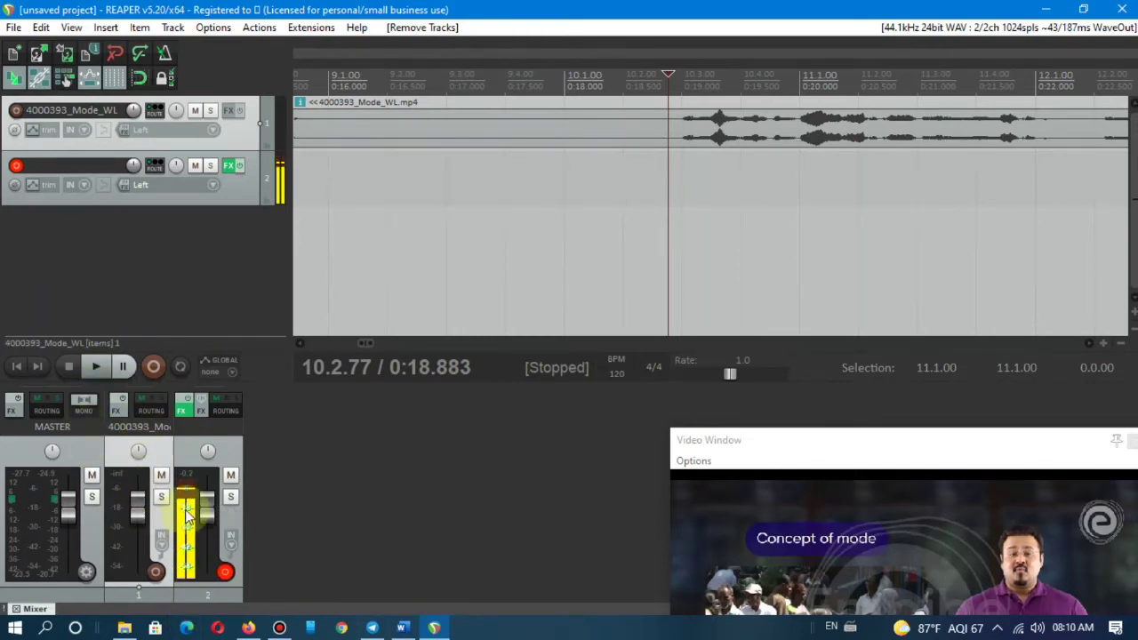
click(66, 433)
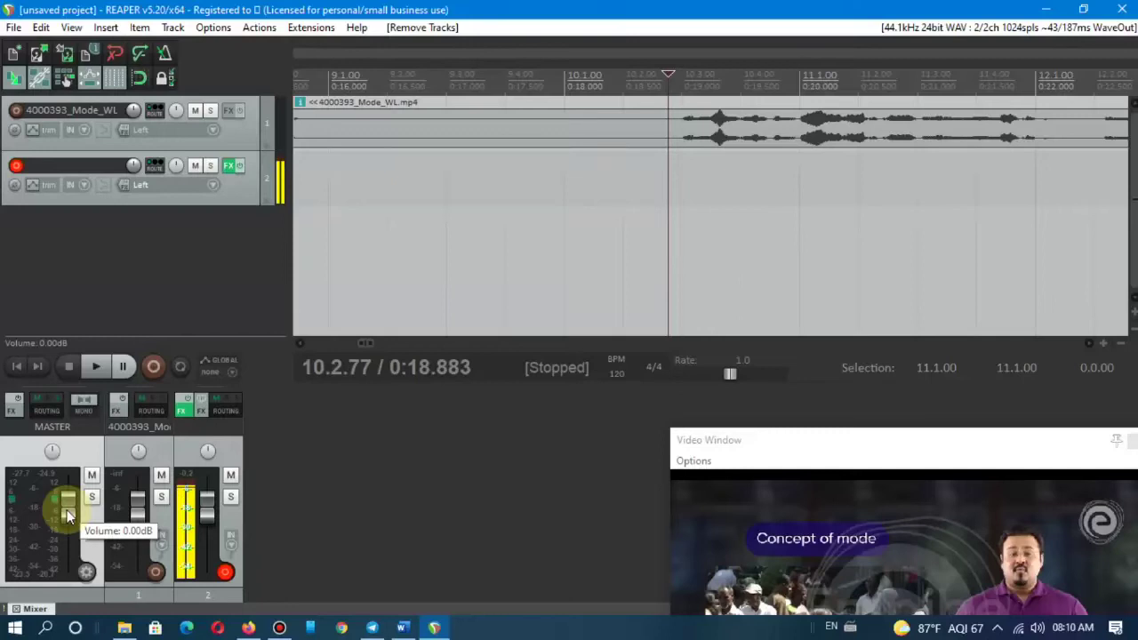
drag(68, 516, 74, 480)
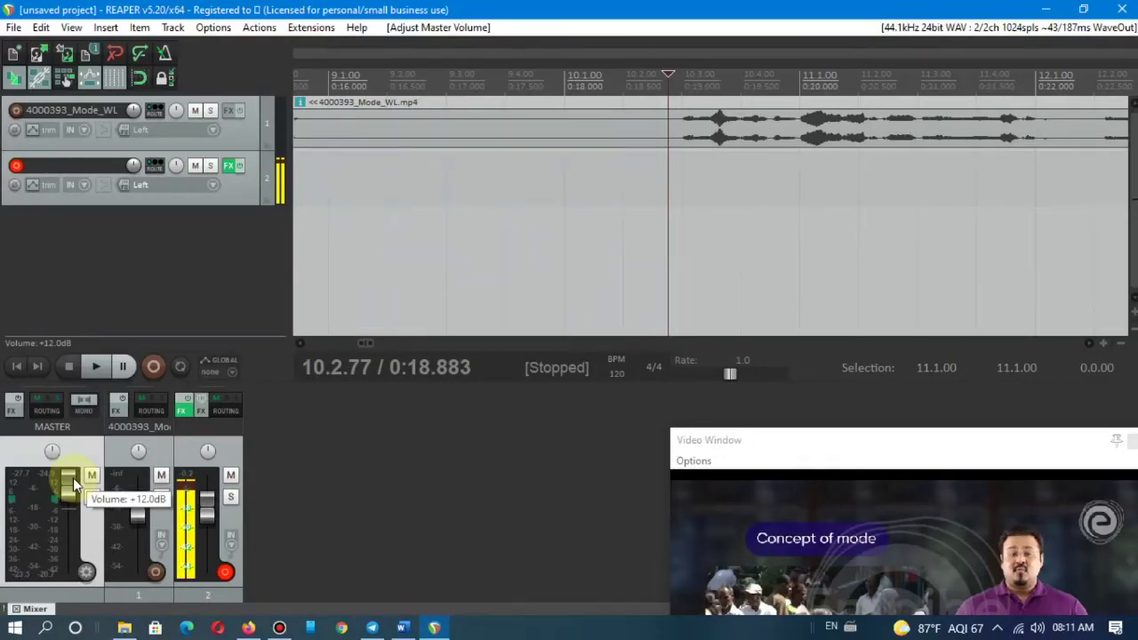
drag(73, 477, 78, 521)
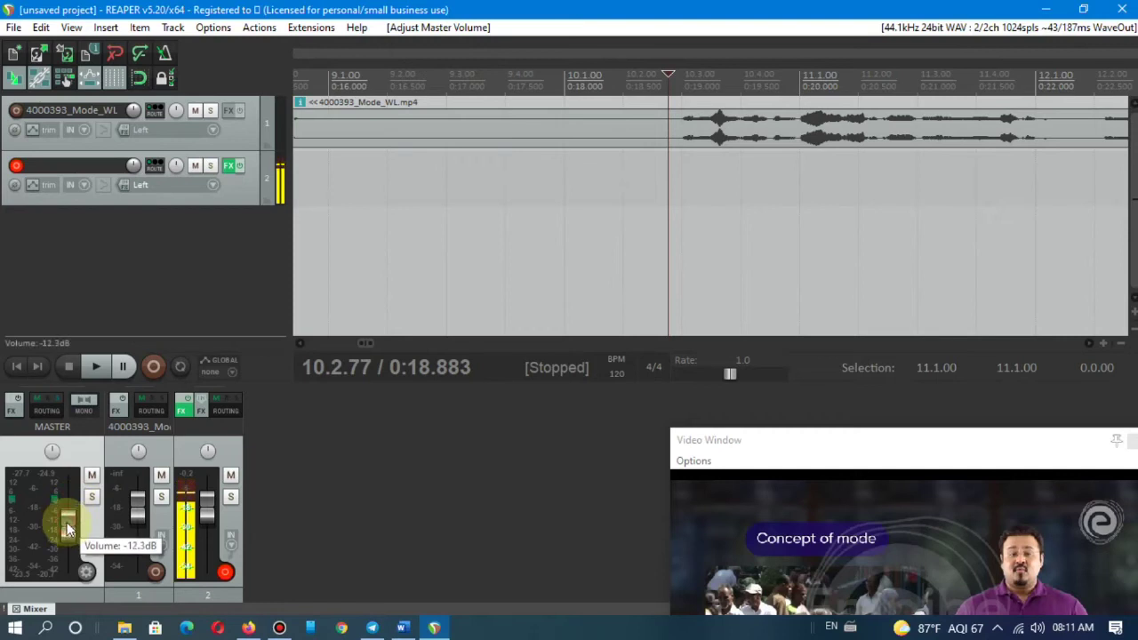
- Place the edit cursor at 0:18.940 on the video track and quit the project without saving it
click(675, 129)
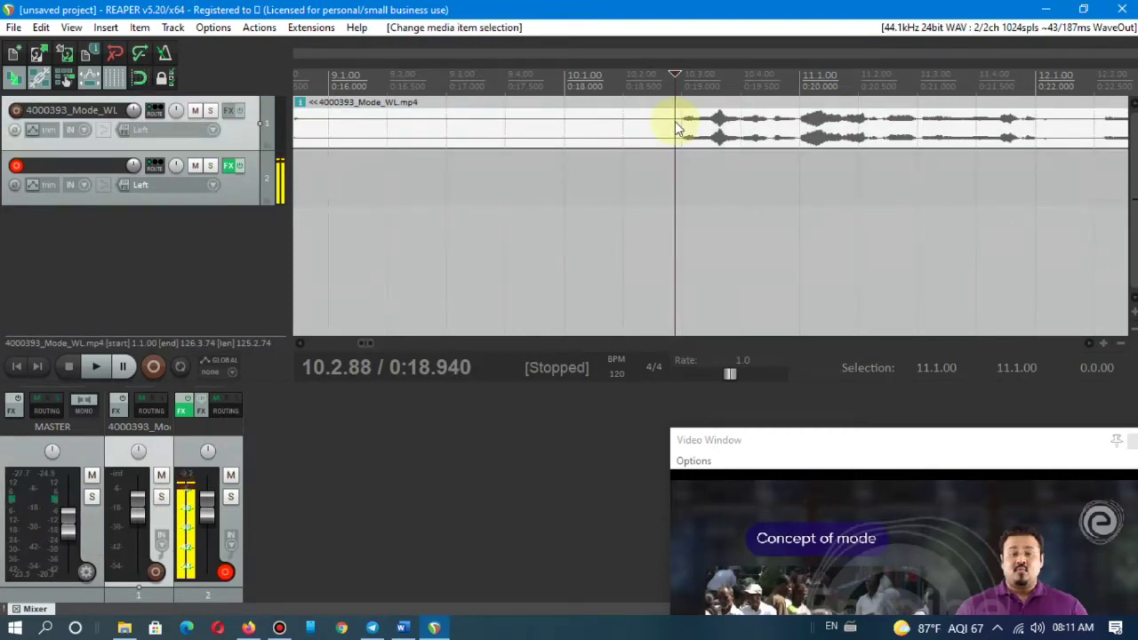
key(ctrl+q)
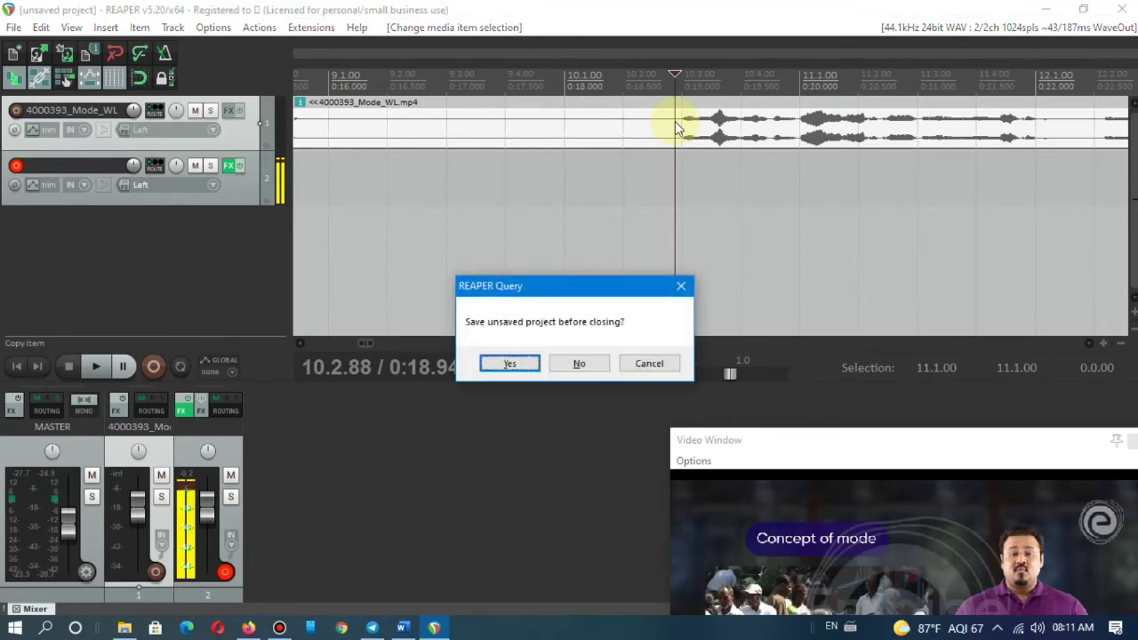
key(Tab)
key(Return)
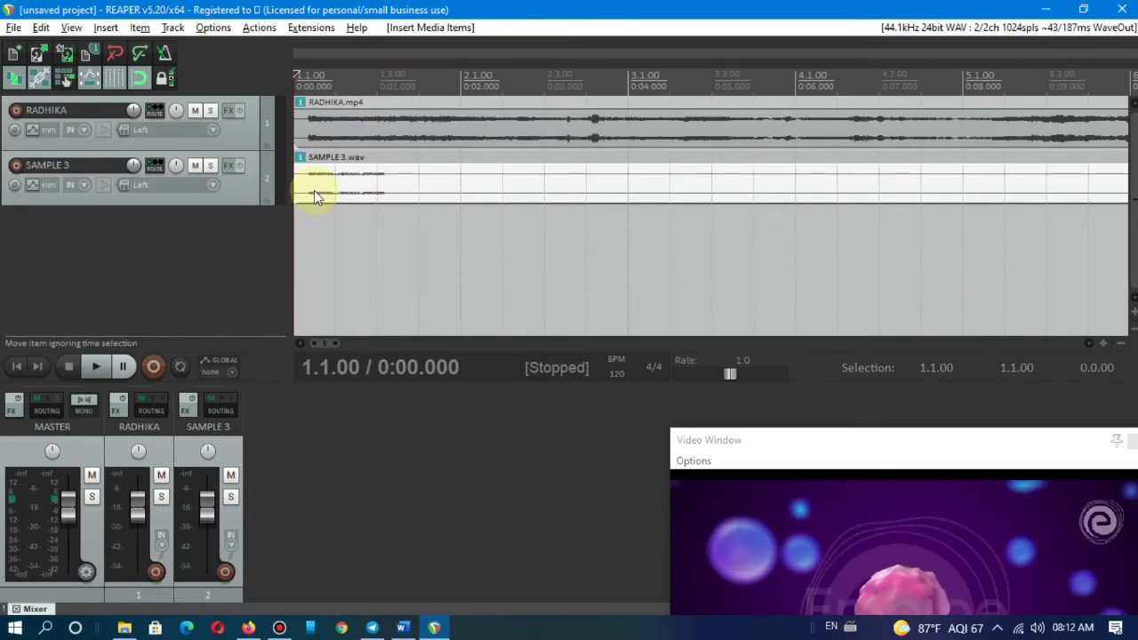
- With snapping off, split SAMPLE 3.wav at 0:01.133 and delete the piece before the split
scroll(390, 184, up, 5)
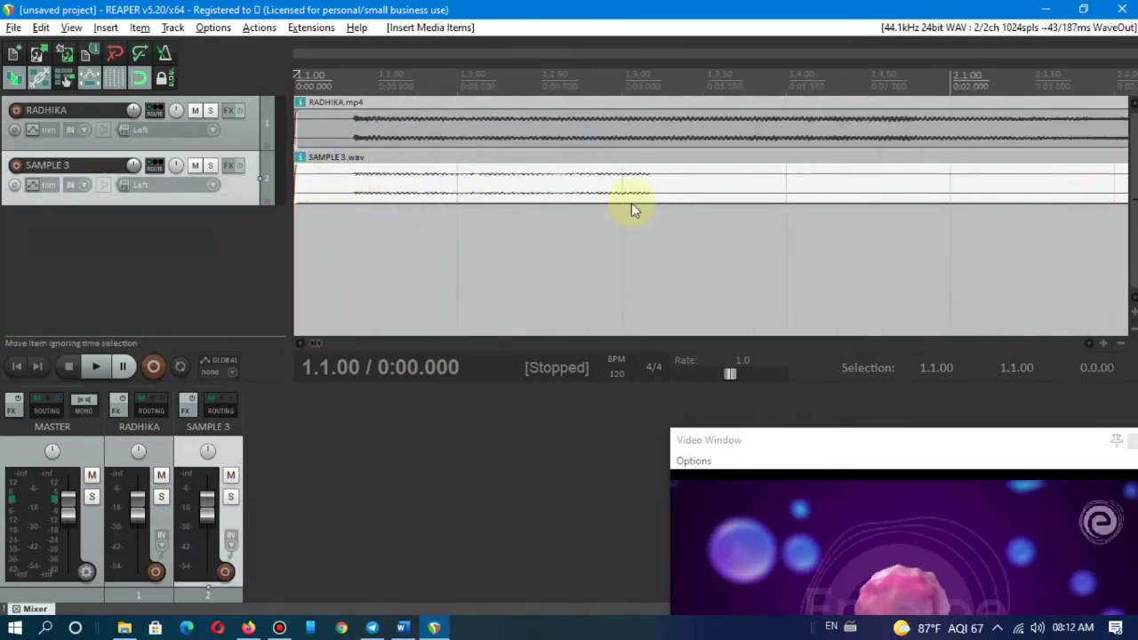
click(685, 185)
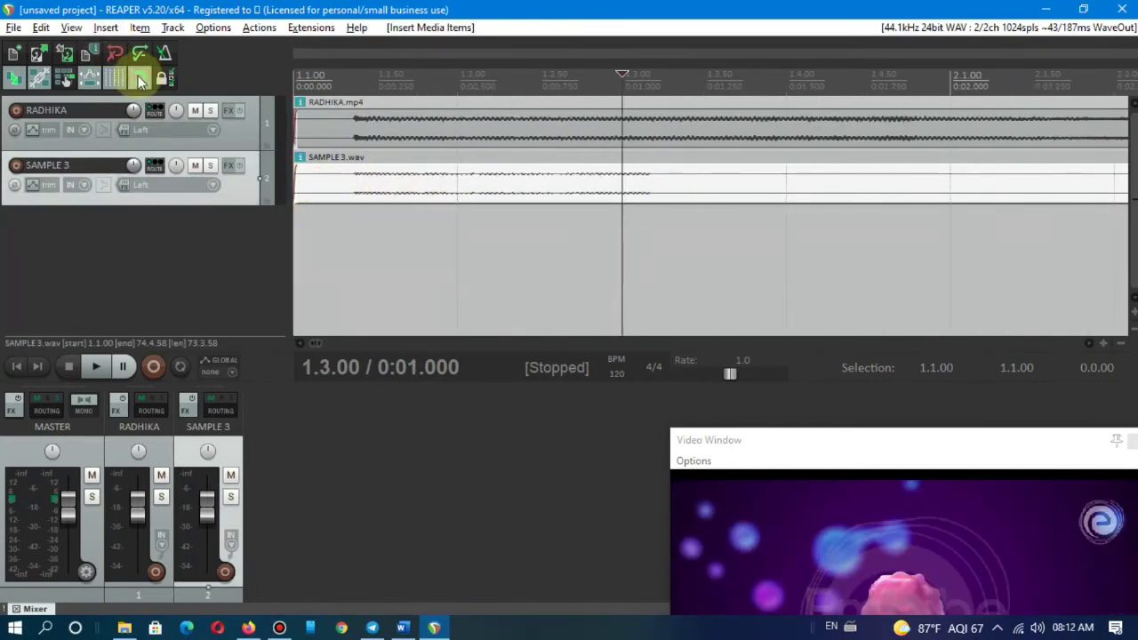
click(666, 181)
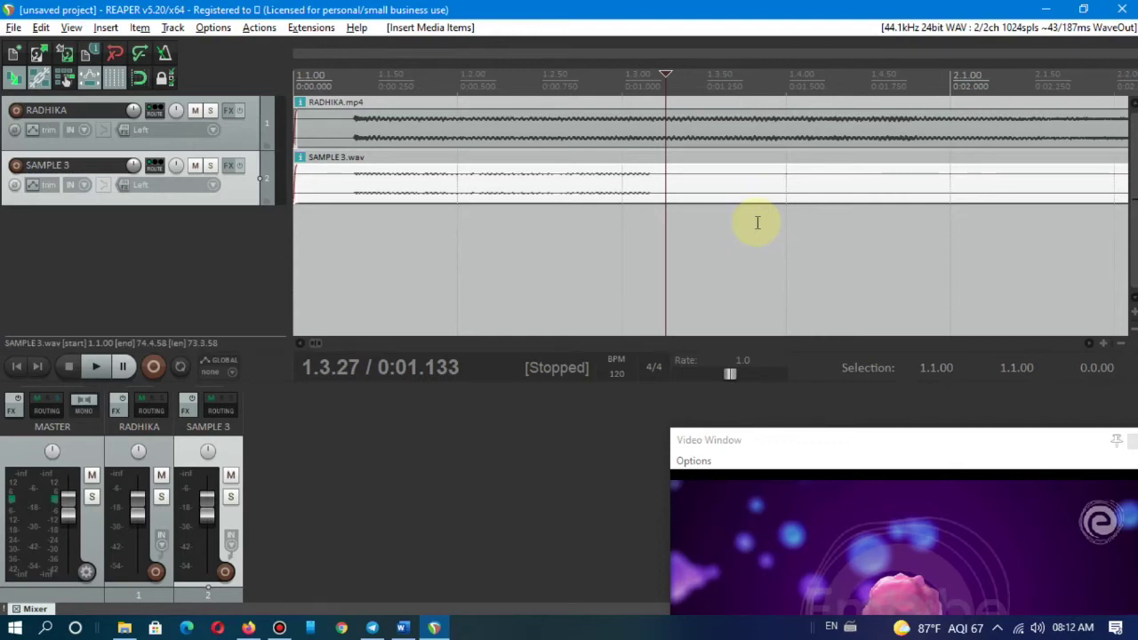
key(s)
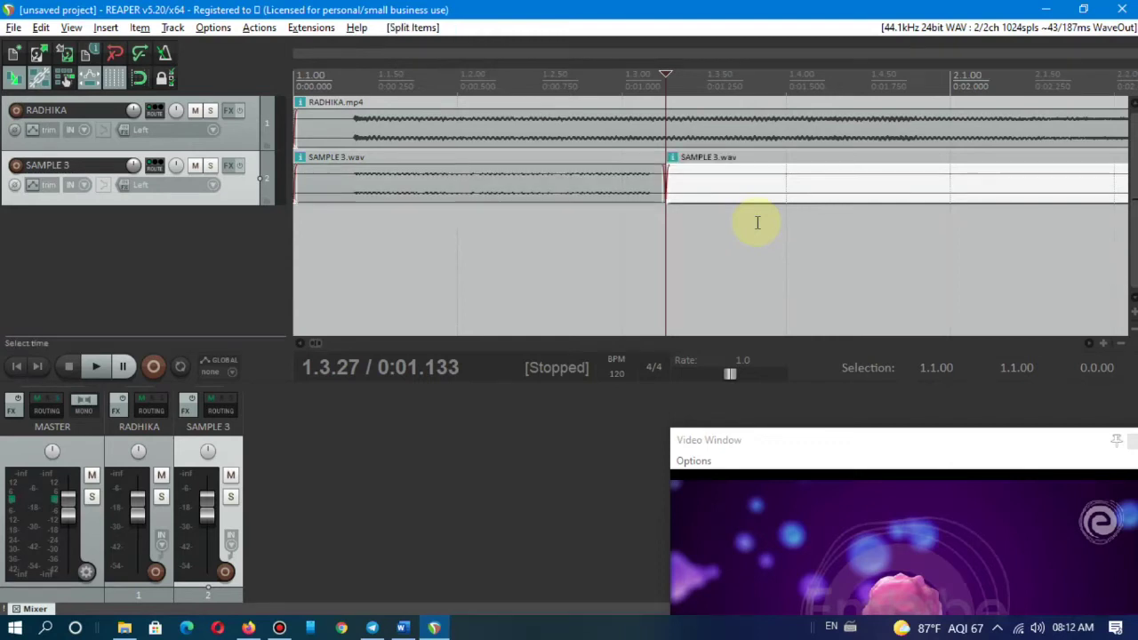
click(640, 192)
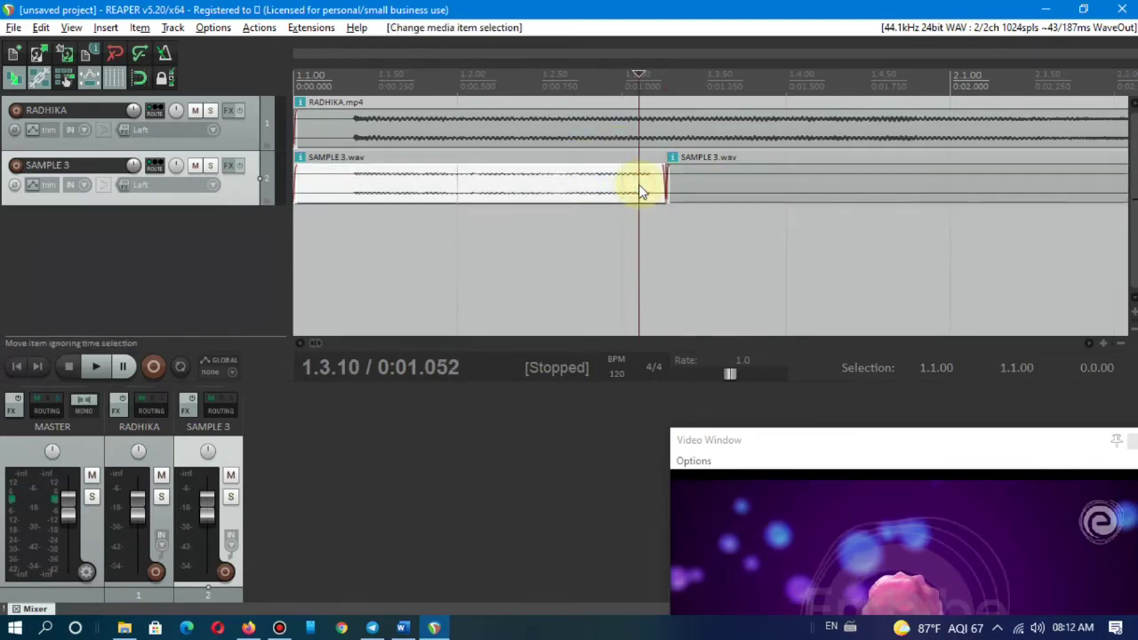
key(Delete)
- Trim the silent start of the remaining SAMPLE 3.wav item so it begins at about 0:20.85, just before the first words
scroll(639, 183, down, 5)
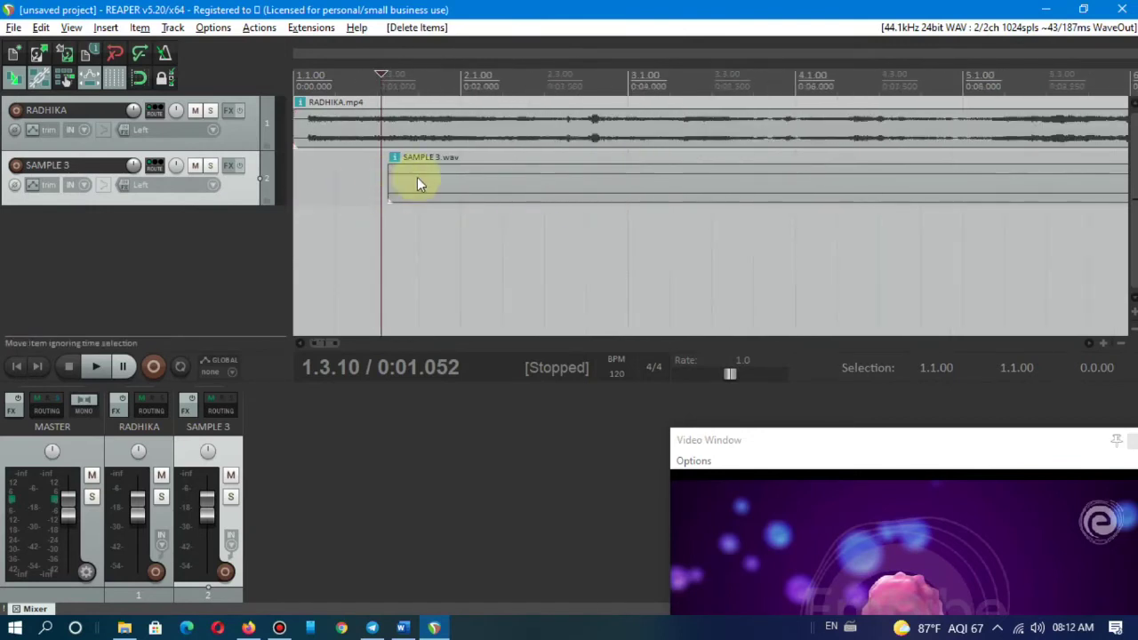
drag(388, 180, 931, 215)
scroll(989, 178, up, 3)
scroll(997, 209, down, 1)
scroll(927, 223, down, 4)
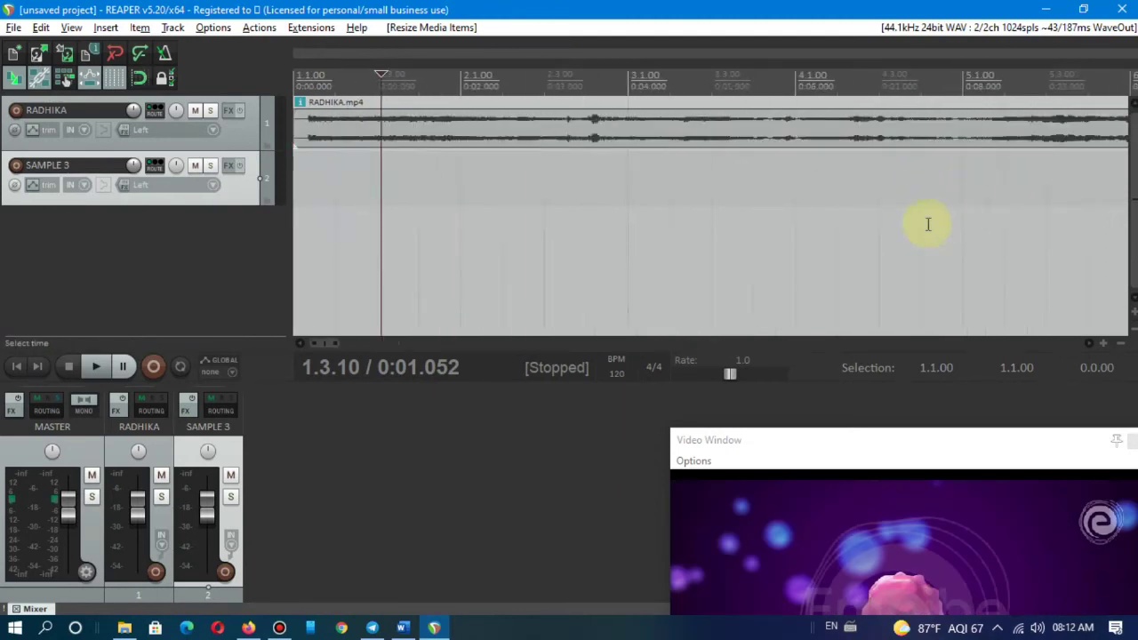
click(944, 177)
scroll(661, 228, up, 3)
scroll(661, 227, up, 4)
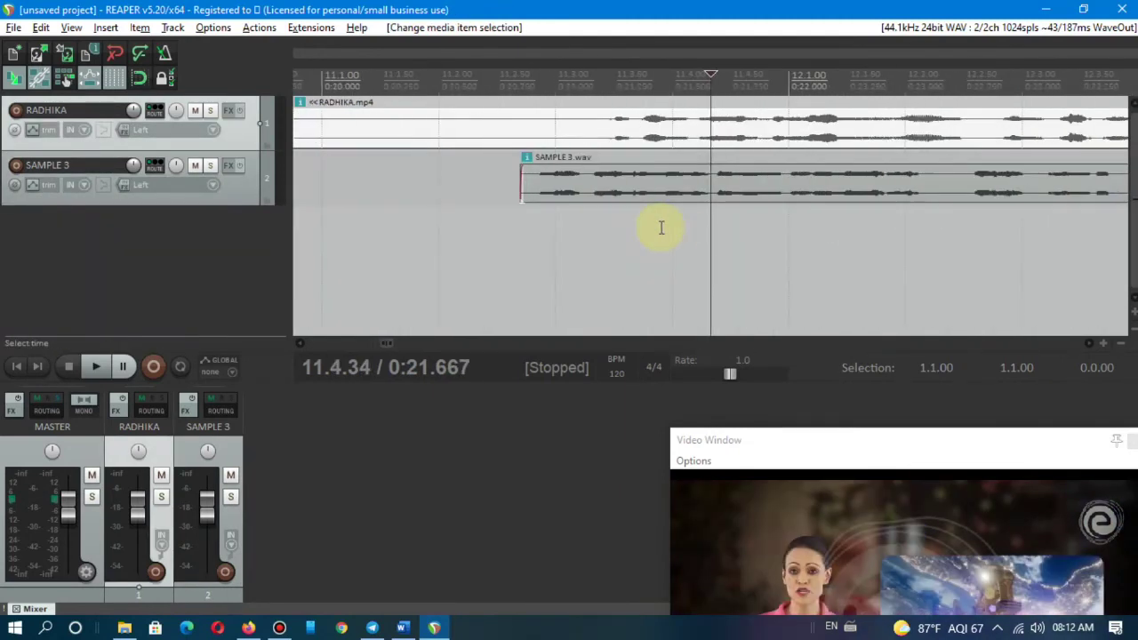
scroll(659, 226, down, 1)
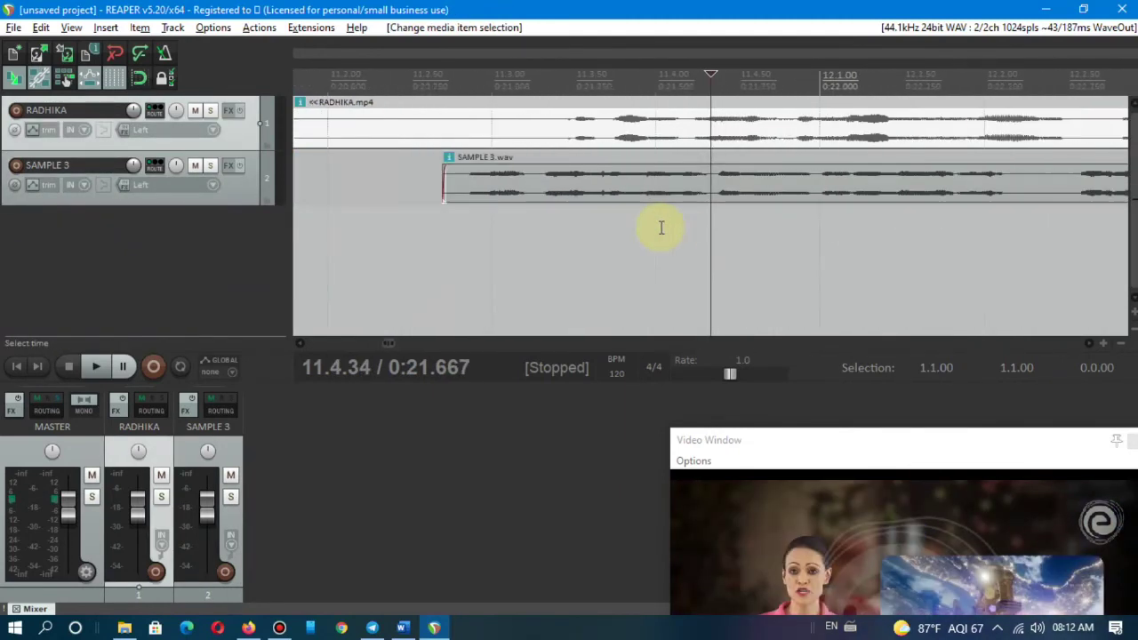
- Raise the Video Window into full view and shift SAMPLE 3.wav to start at about 0:21.19, aligning its speech with the video's
click(566, 142)
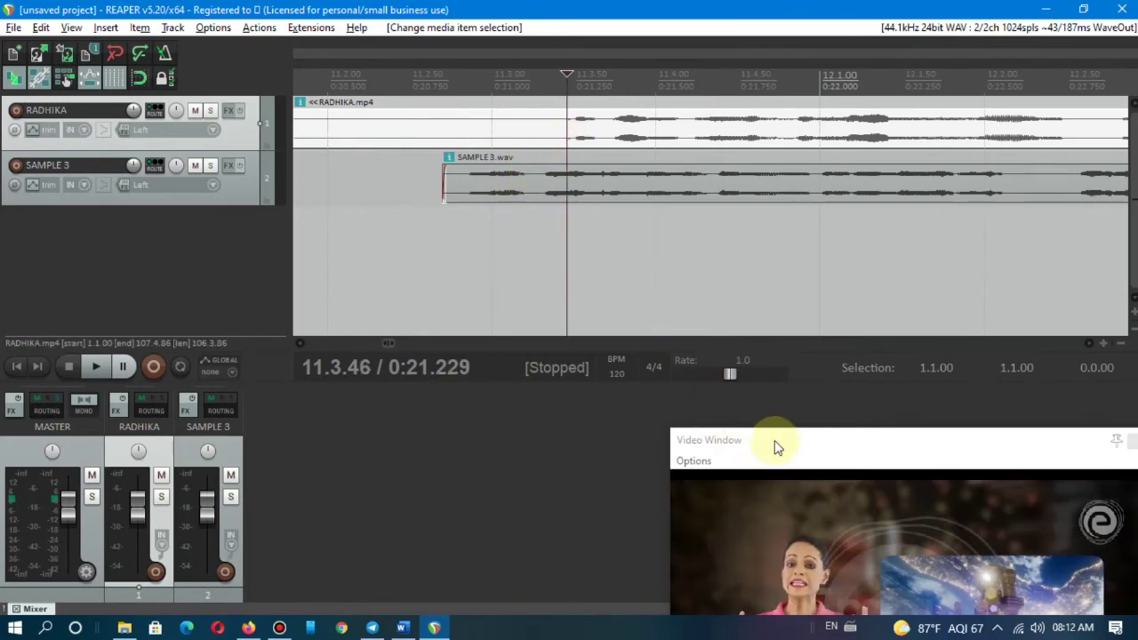
drag(774, 444, 755, 272)
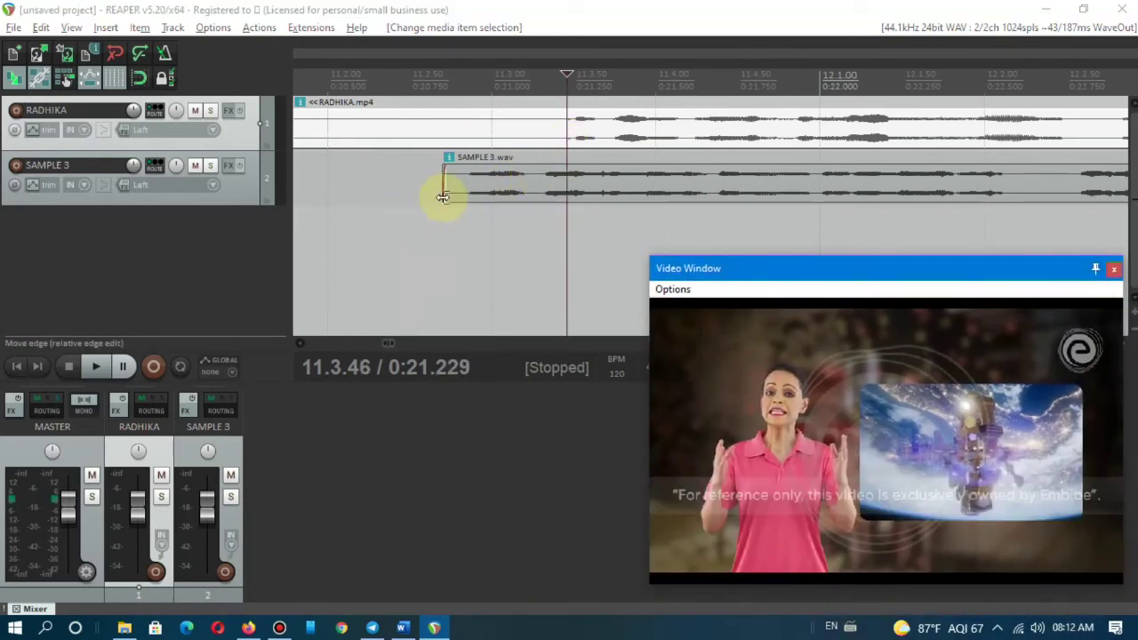
drag(449, 181, 463, 188)
drag(696, 199, 817, 206)
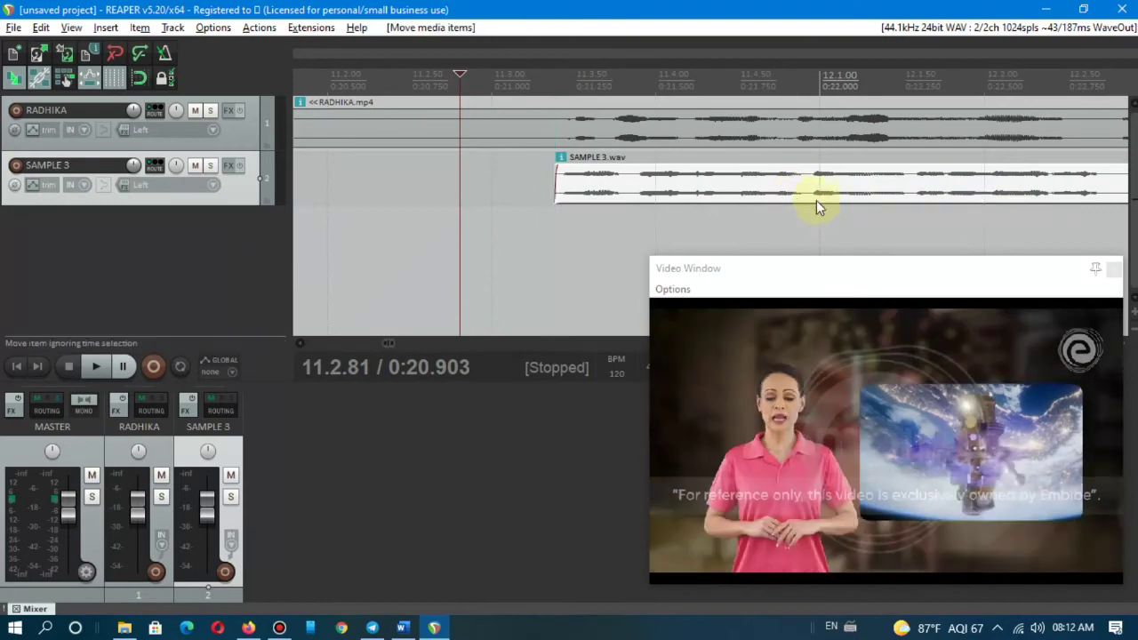
- Start a new project without saving the current one
key(ctrl+n)
click(588, 359)
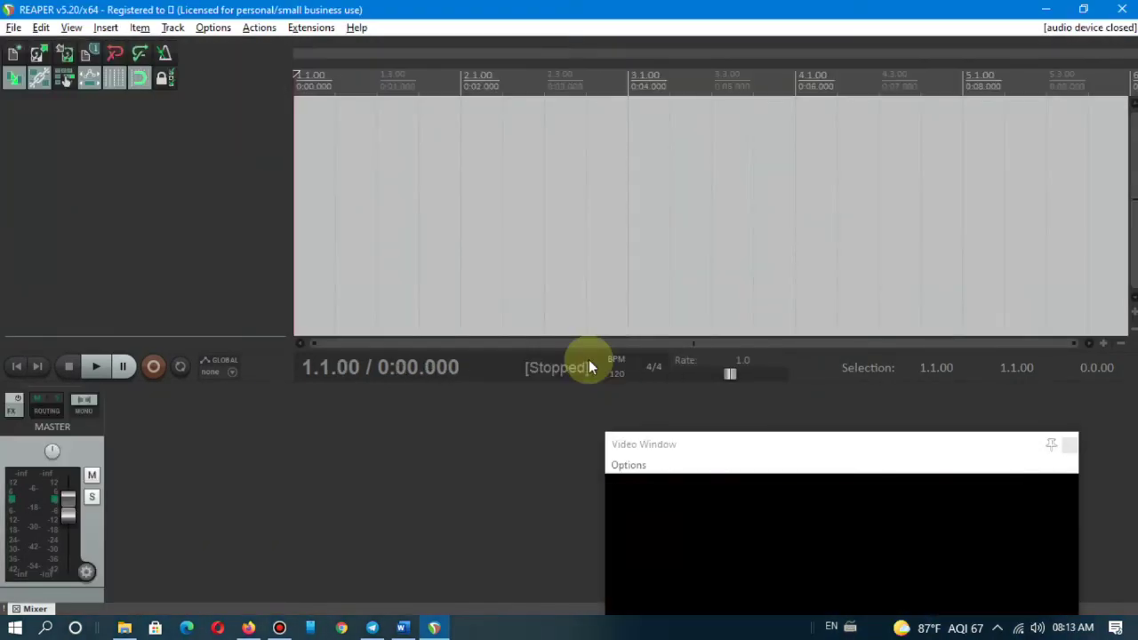
key(alt+Tab)
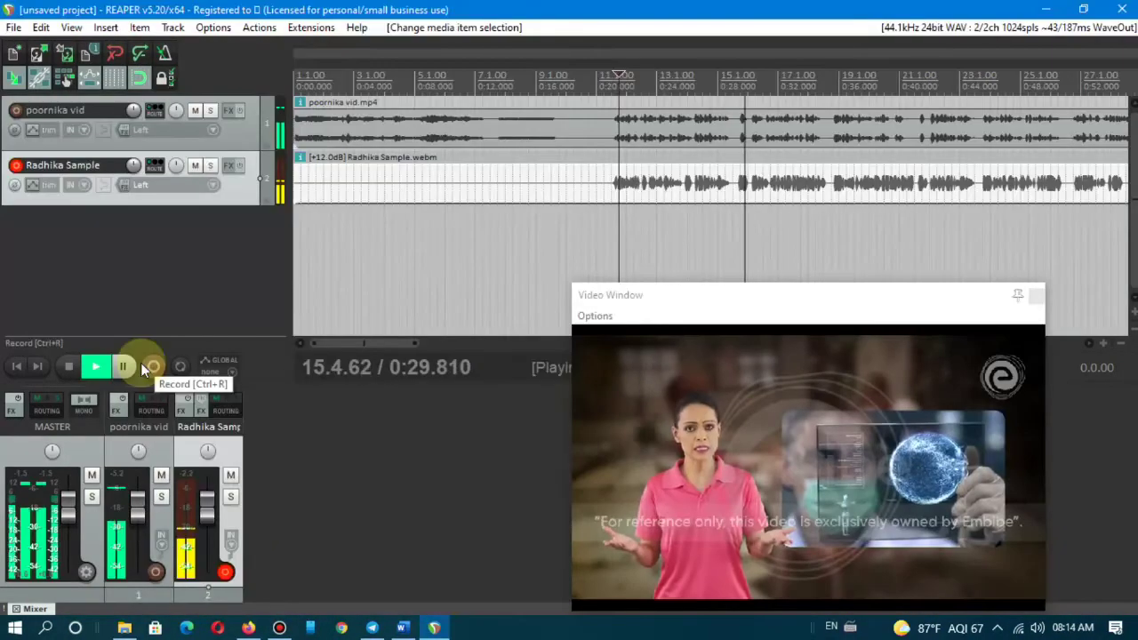
- Stop playback and, with snapping off, place the edit cursor at the first phrase's start, 0:21.190, and at its end, 0:28.710
key(space)
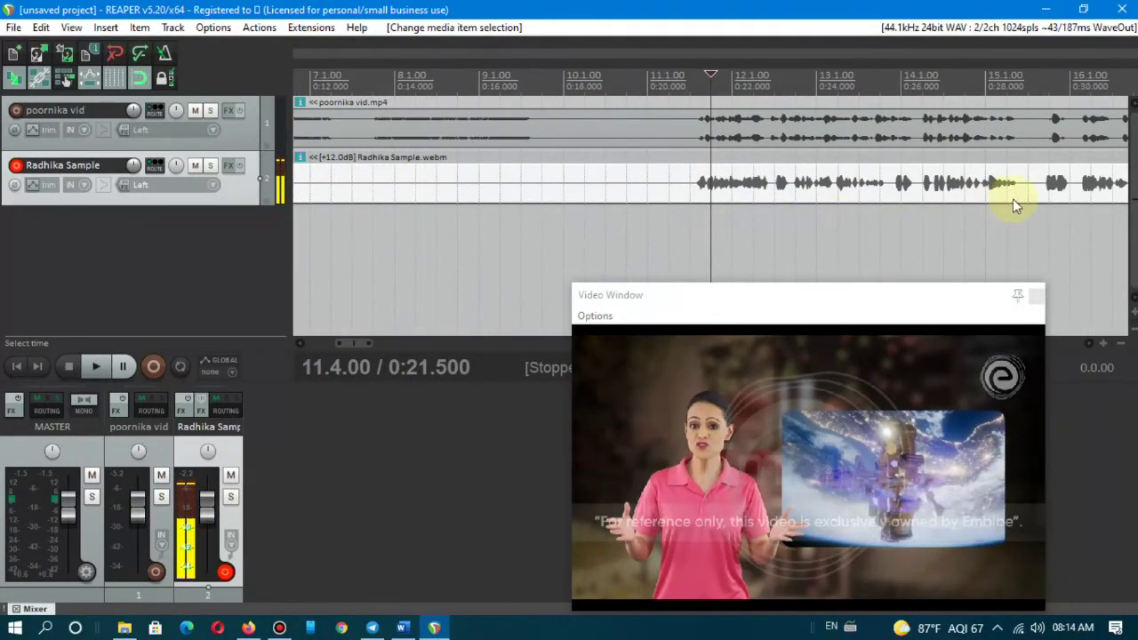
scroll(1007, 140, up, 2)
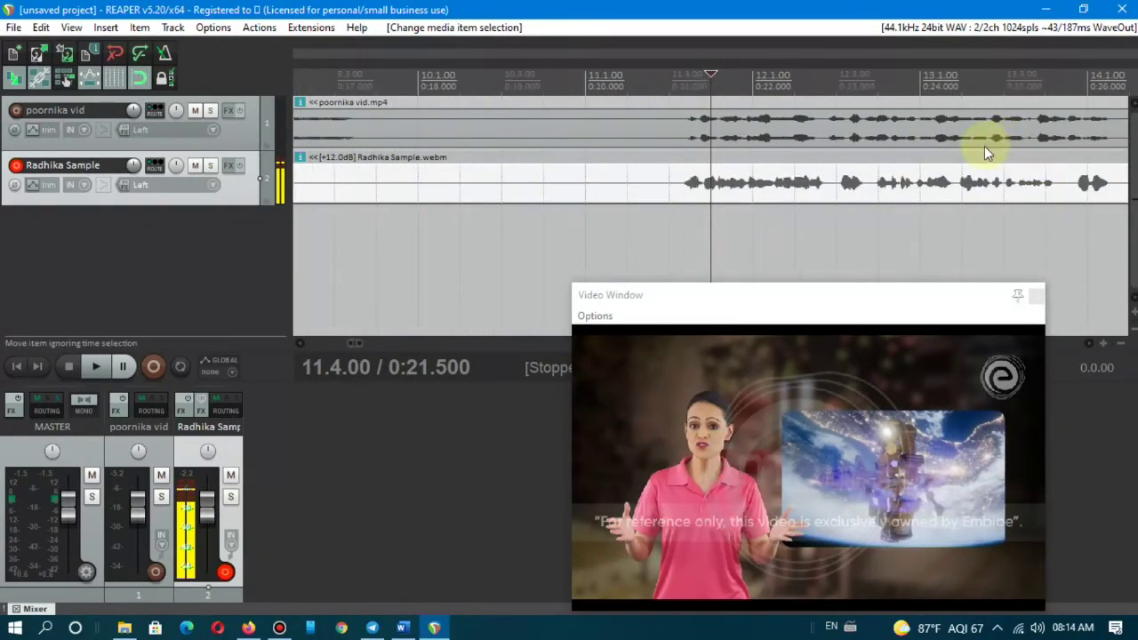
click(1090, 344)
click(1090, 343)
click(1091, 343)
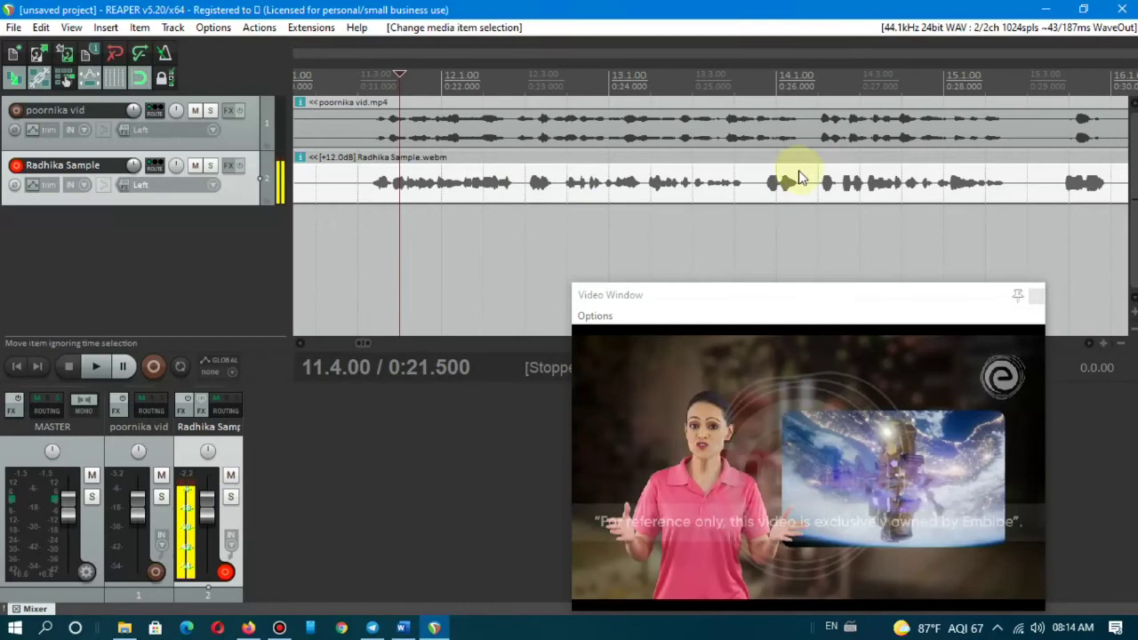
click(365, 191)
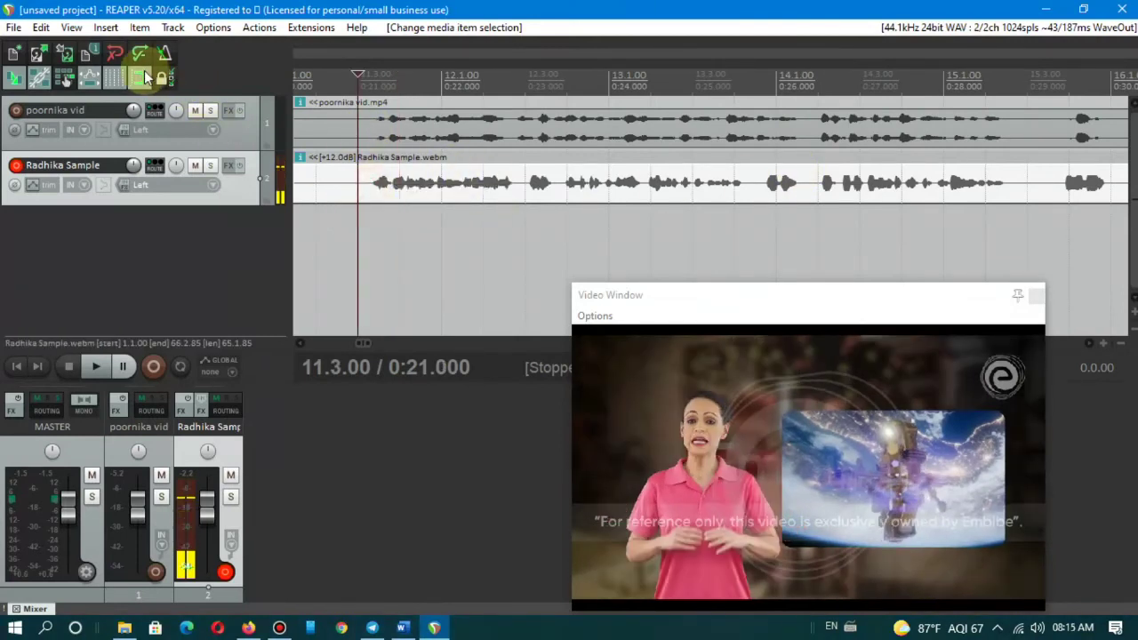
click(382, 130)
click(379, 133)
click(374, 187)
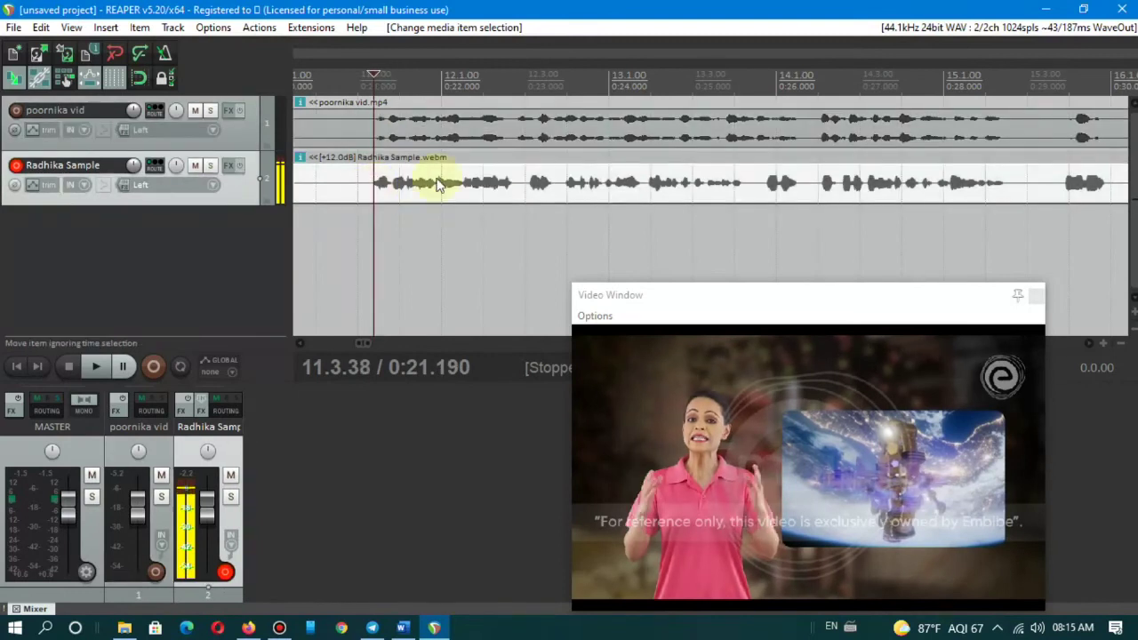
click(1003, 193)
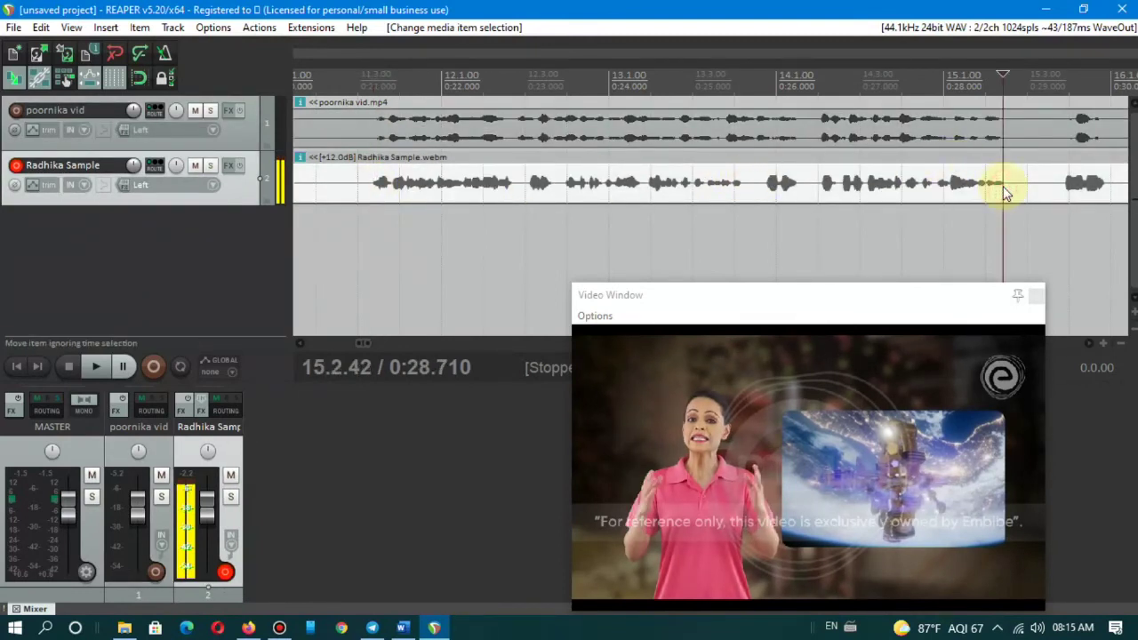
- Split the sample recording at 0:29.305 and 0:30.234 and delete the short piece between the splits
scroll(1004, 193, down, 1)
click(747, 192)
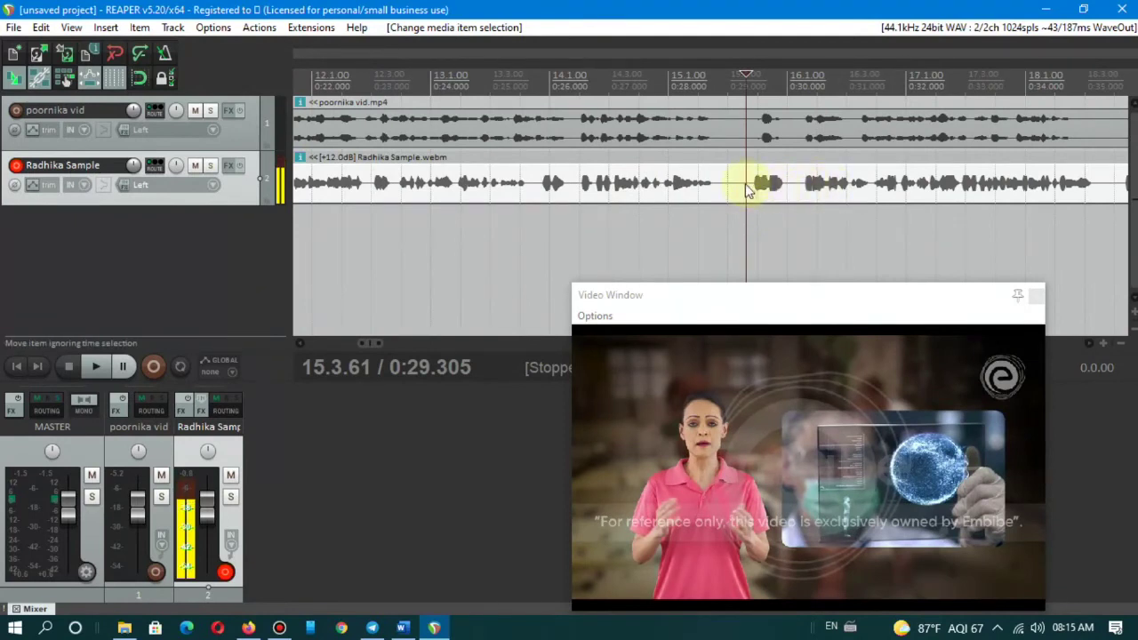
key(s)
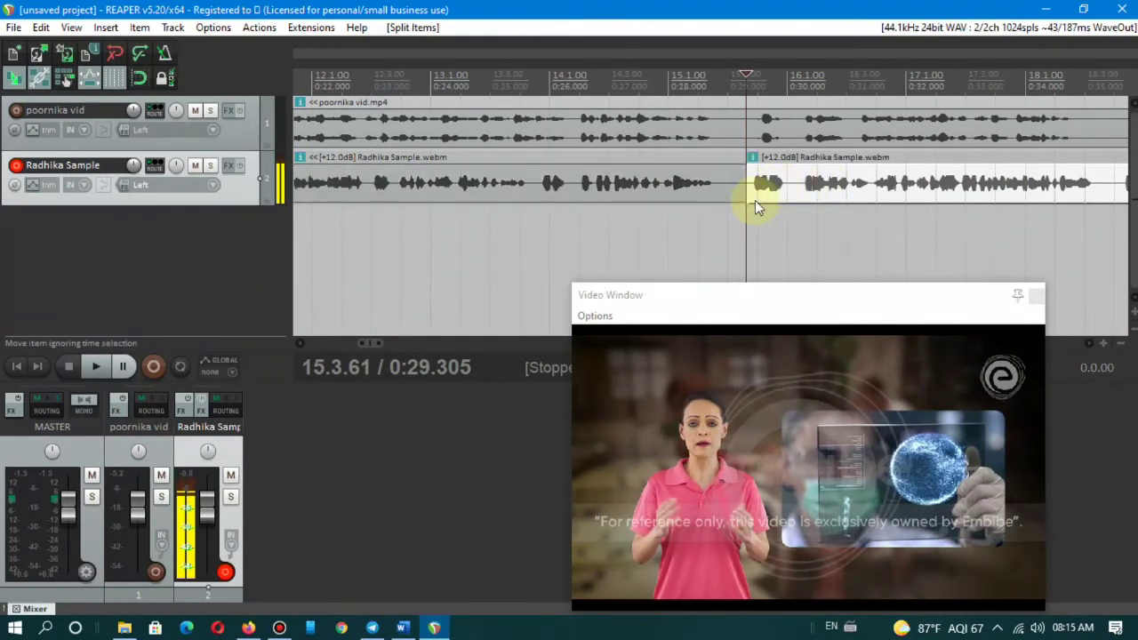
click(802, 187)
key(s)
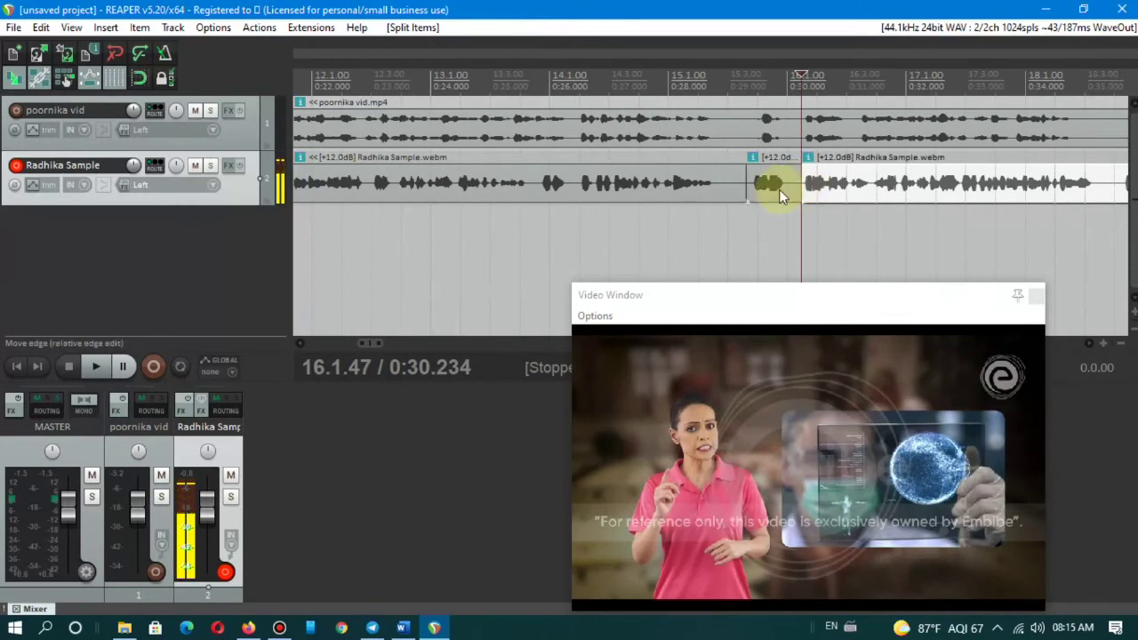
click(779, 194)
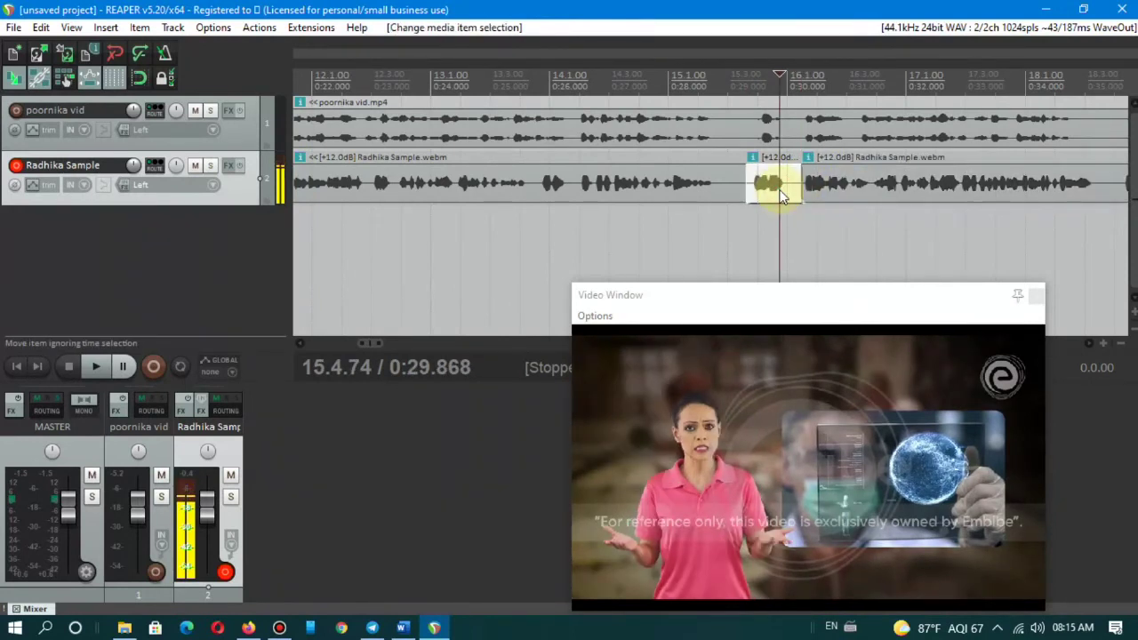
key(Delete)
- Widen the gap by ending the first piece at about 0:28.85 and moving the next to about 0:31.6; place the edit cursor at 0:29.347
drag(737, 187, 713, 192)
drag(818, 172, 900, 173)
click(750, 170)
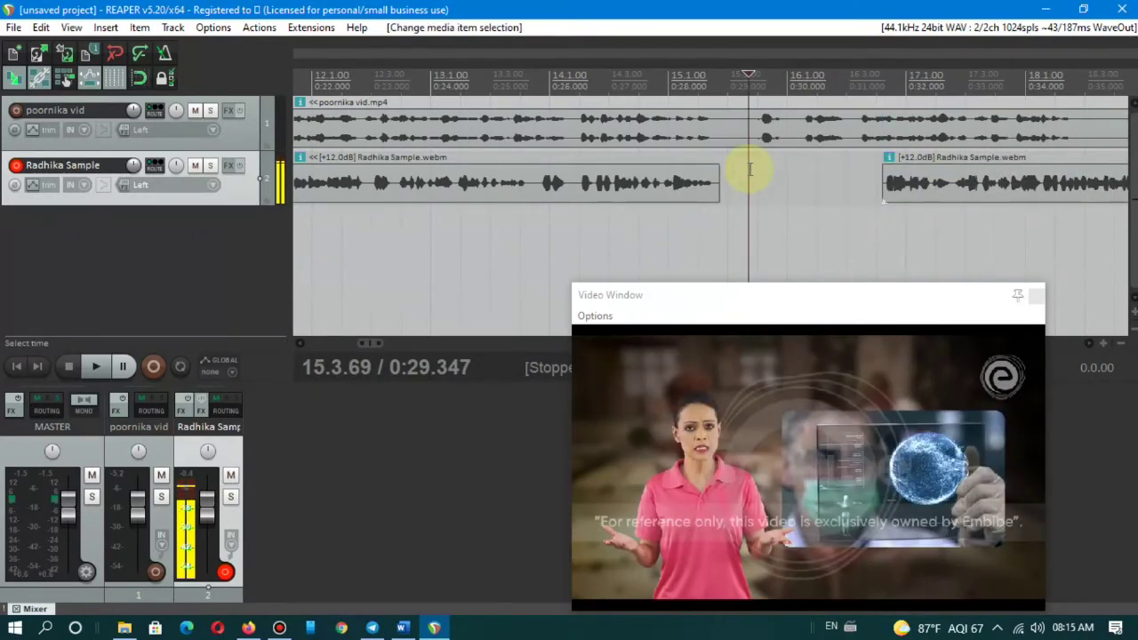
- Record a replacement take in the gap on the sample track and trim it to start at 0:29.375 and last 0.731 s
key(ctrl+r)
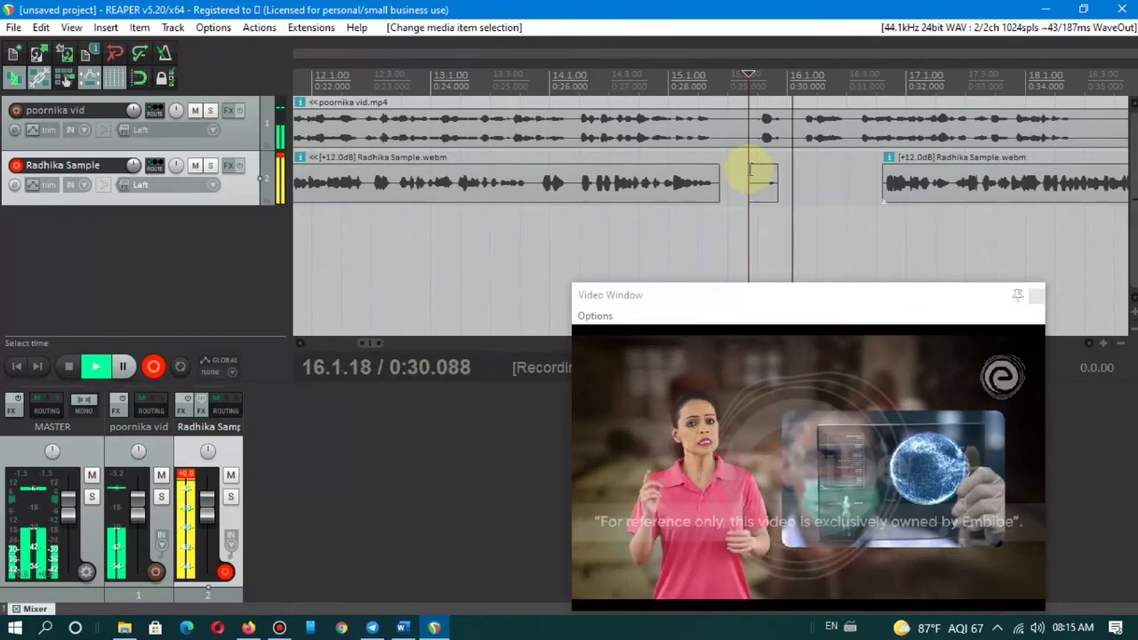
key(ctrl+r)
drag(782, 200, 768, 187)
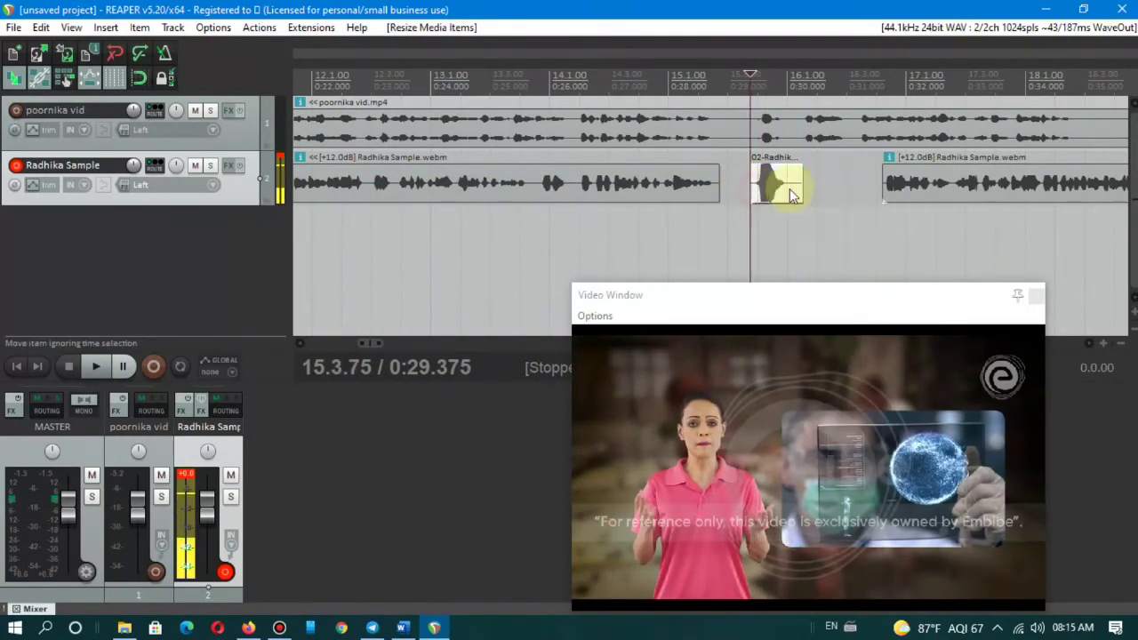
- Move the following piece back to about 0:30.2, right after the new take, and play the passage from 0:28.193
drag(1033, 183, 942, 190)
click(681, 145)
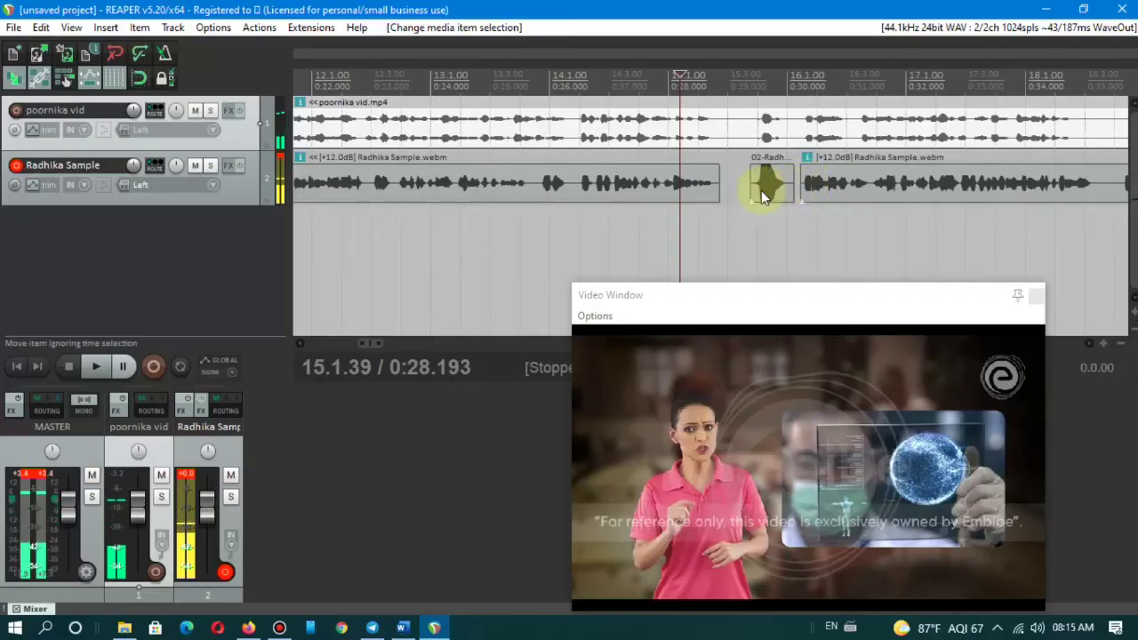
- Set the new take's item volume to -15.0 dB and reselect the take
click(777, 182)
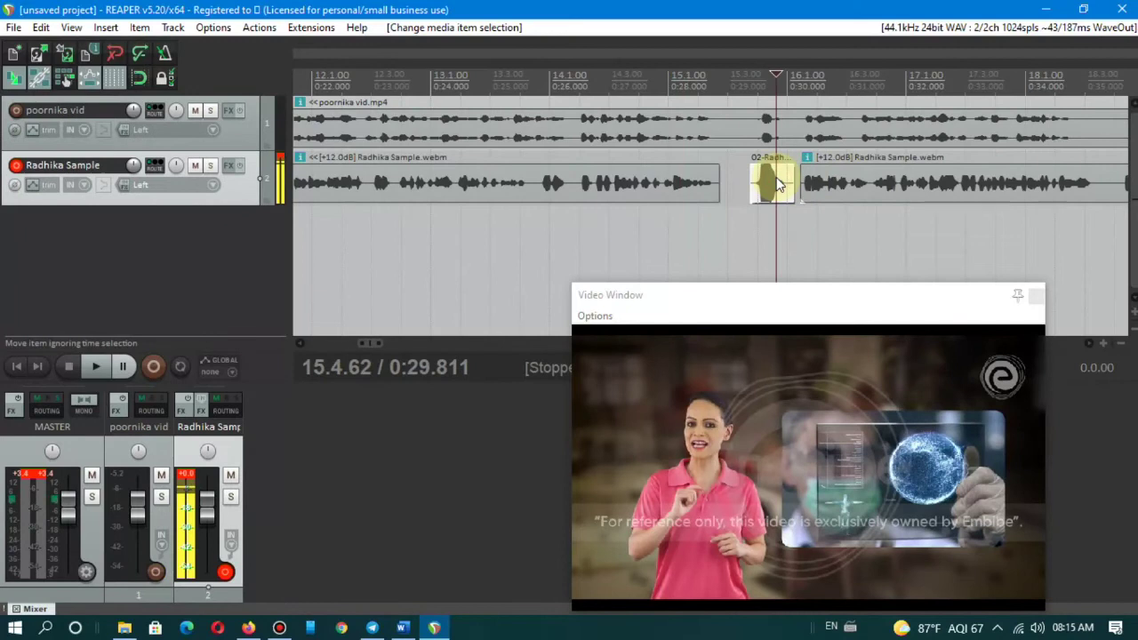
double_click(777, 184)
drag(530, 330, 508, 335)
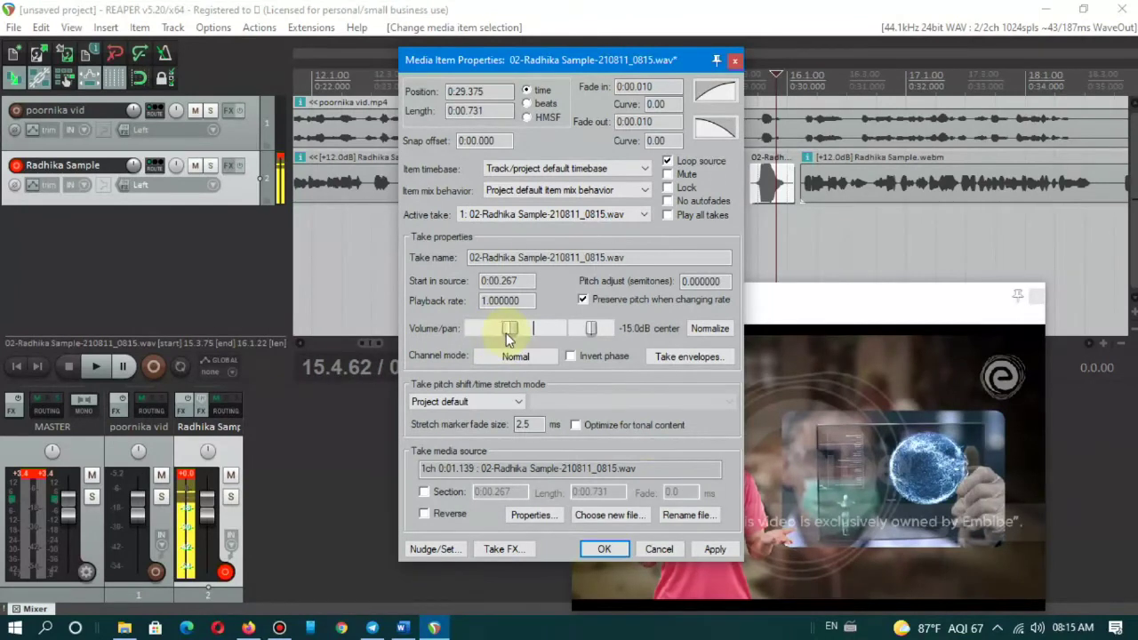
click(607, 550)
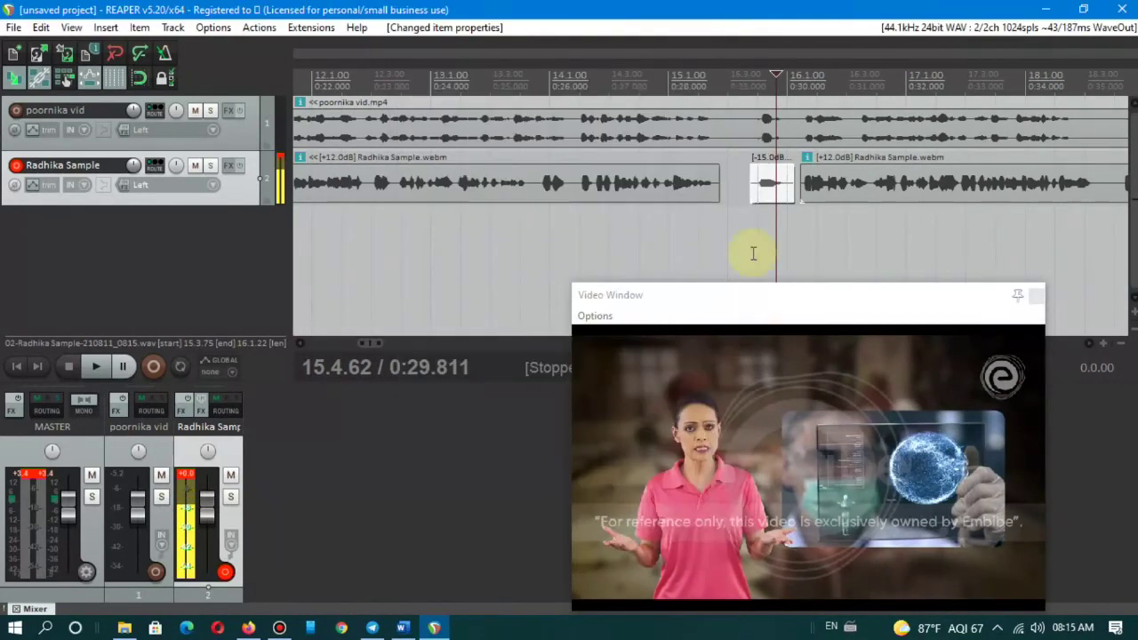
click(699, 182)
click(774, 186)
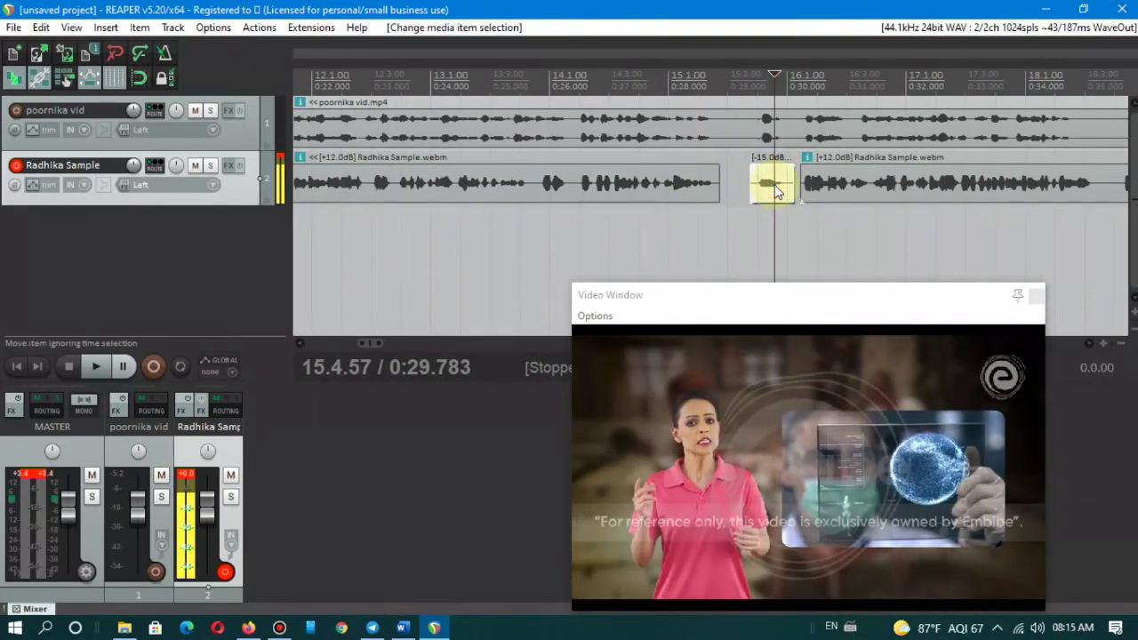
- Move the Video Window aside and trim the new take to span about 0:29.44 to 0:29.93
drag(931, 301, 709, 301)
scroll(649, 175, up, 2)
drag(665, 182, 673, 184)
drag(743, 190, 730, 190)
- Split the sample piece that follows the new take at about 0:31.4
click(906, 190)
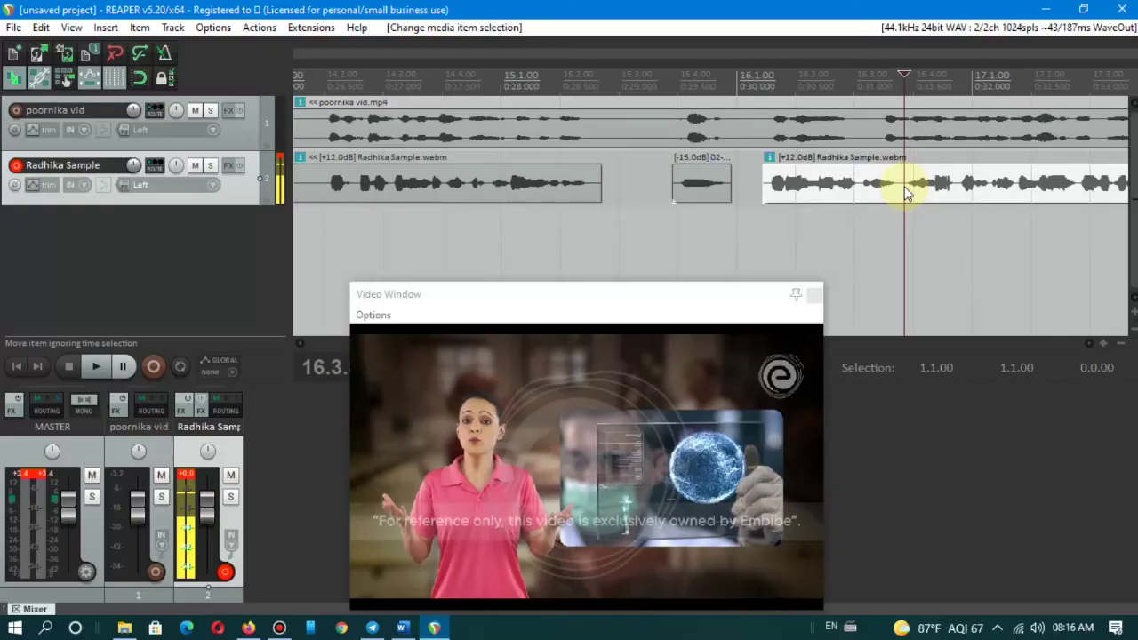
key(s)
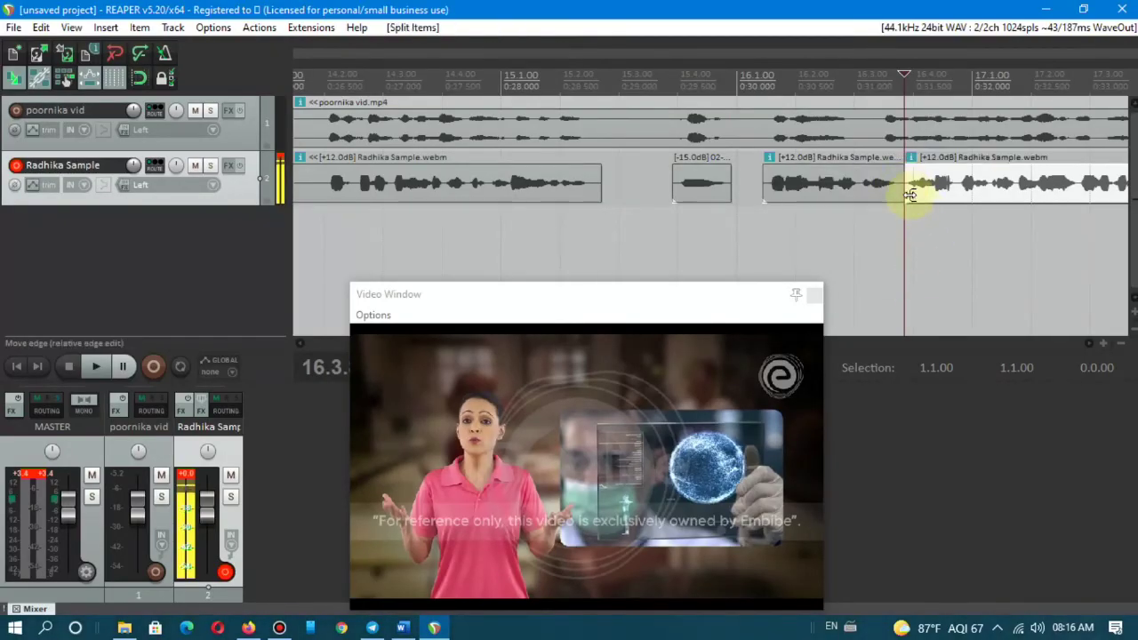
scroll(910, 205, up, 3)
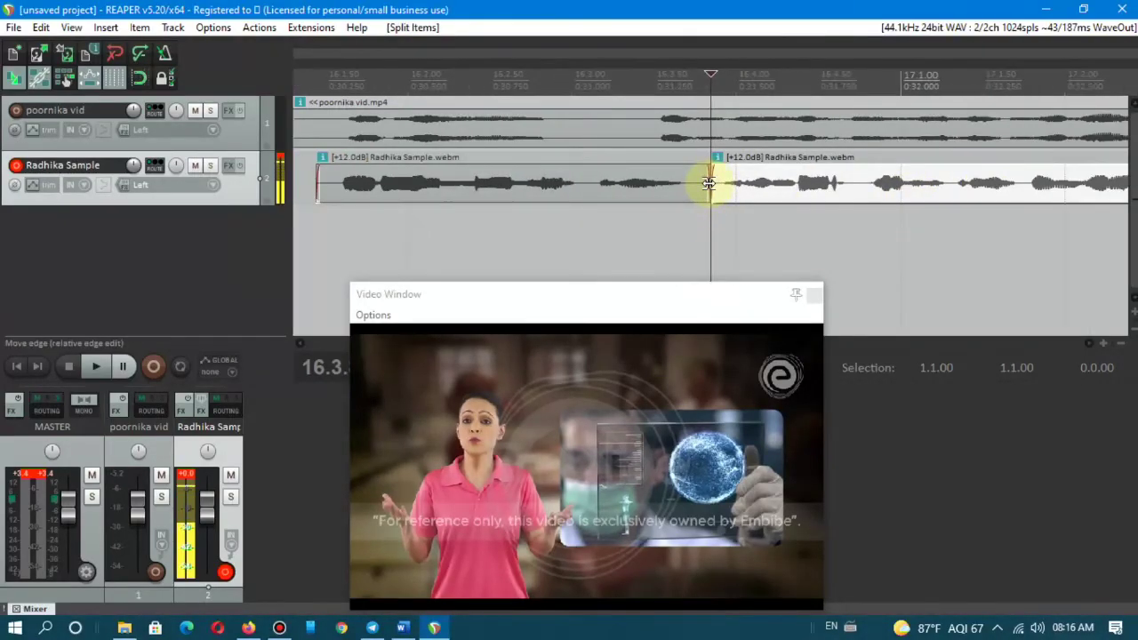
- Try trimming the end of the sample piece before the split at about 0:31.4 back to about 0:31.3
scroll(708, 183, up, 6)
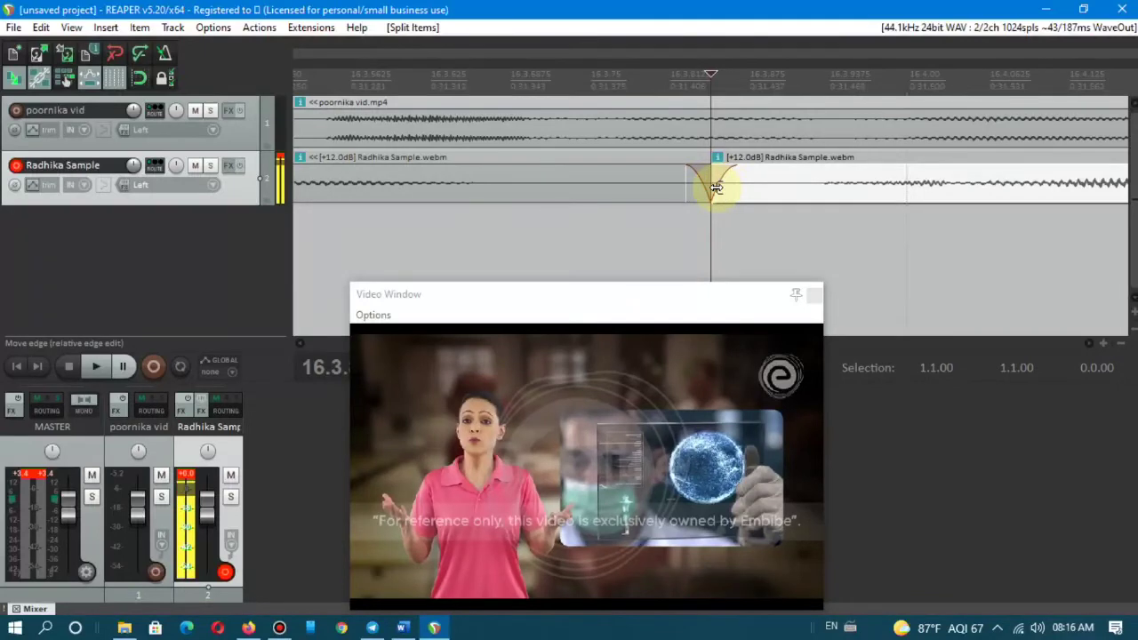
mouse_move(716, 187)
mouse_down()
mouse_move(771, 189)
mouse_move(706, 182)
mouse_up()
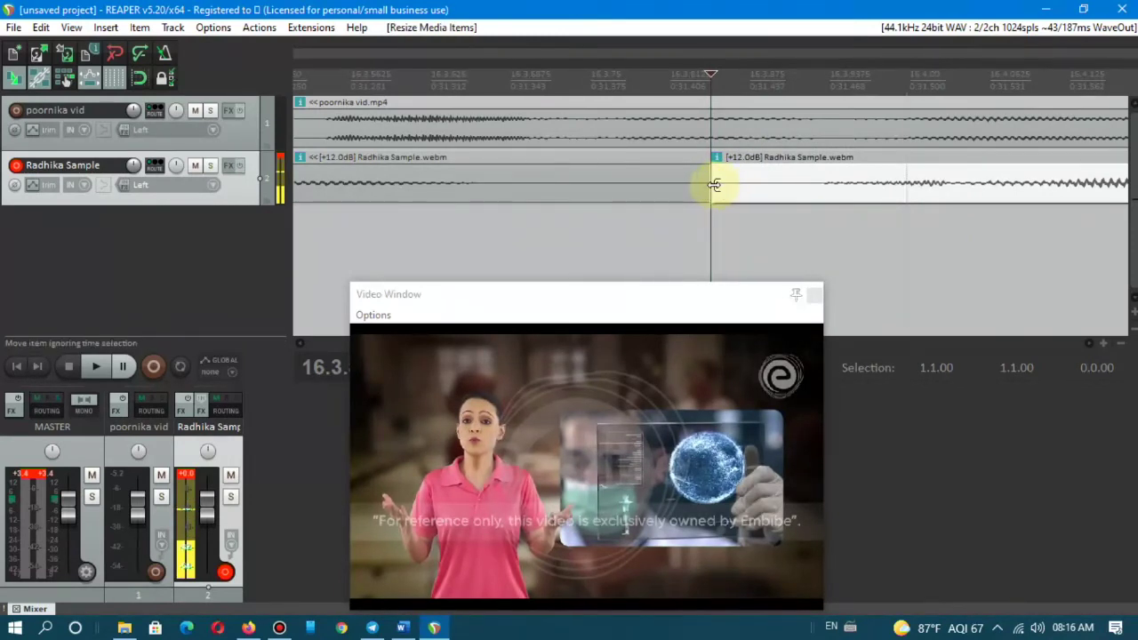
drag(706, 185, 458, 187)
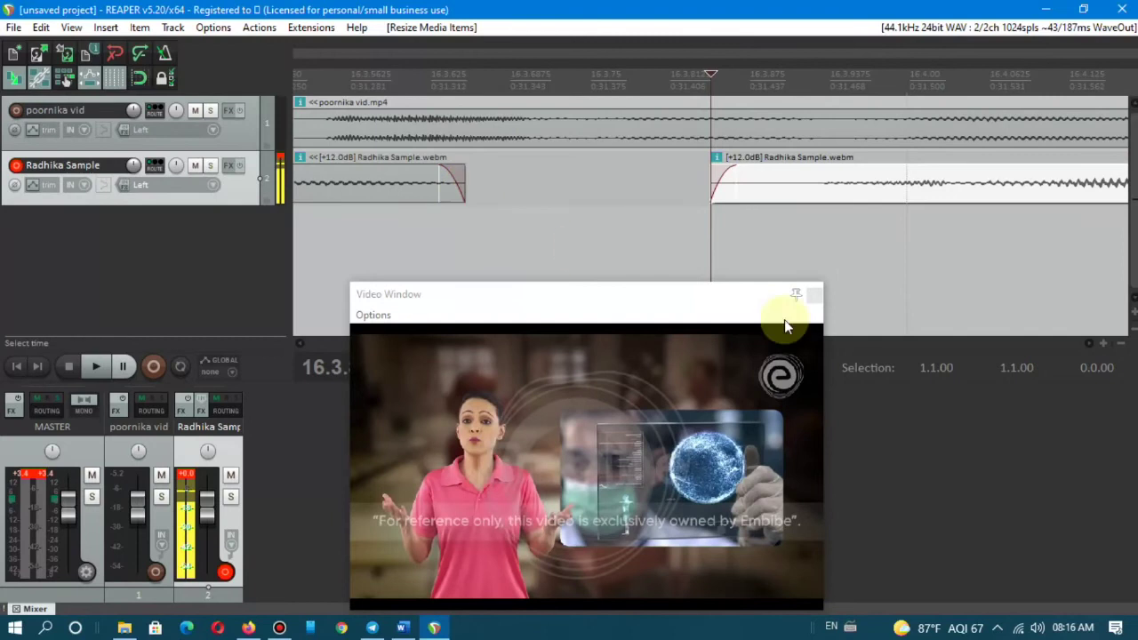
scroll(737, 203, down, 3)
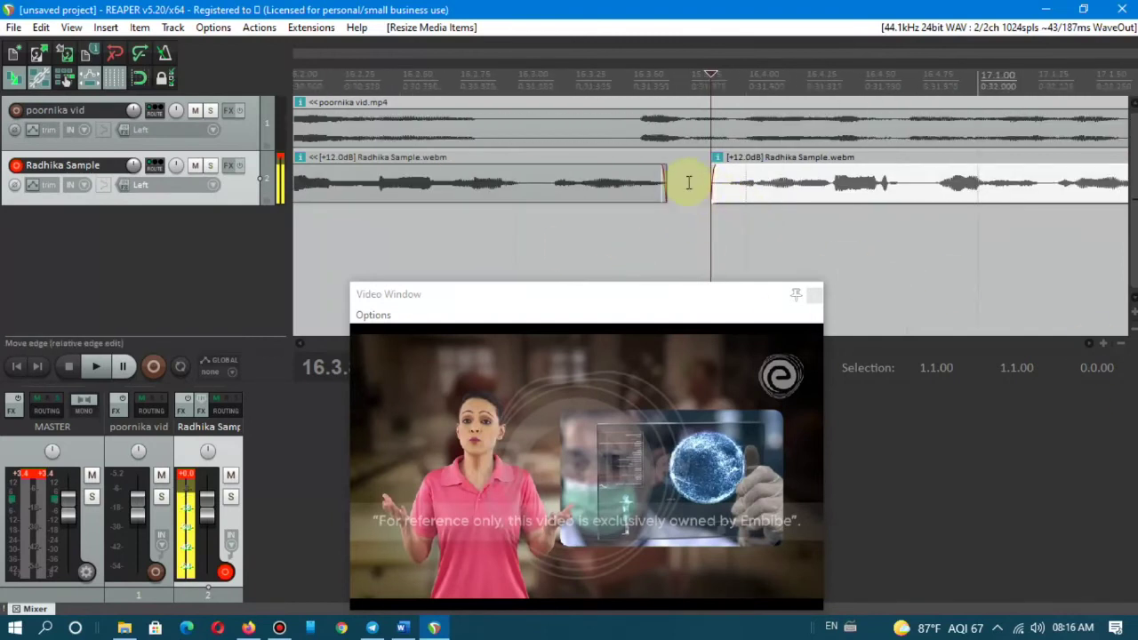
scroll(778, 164, down, 2)
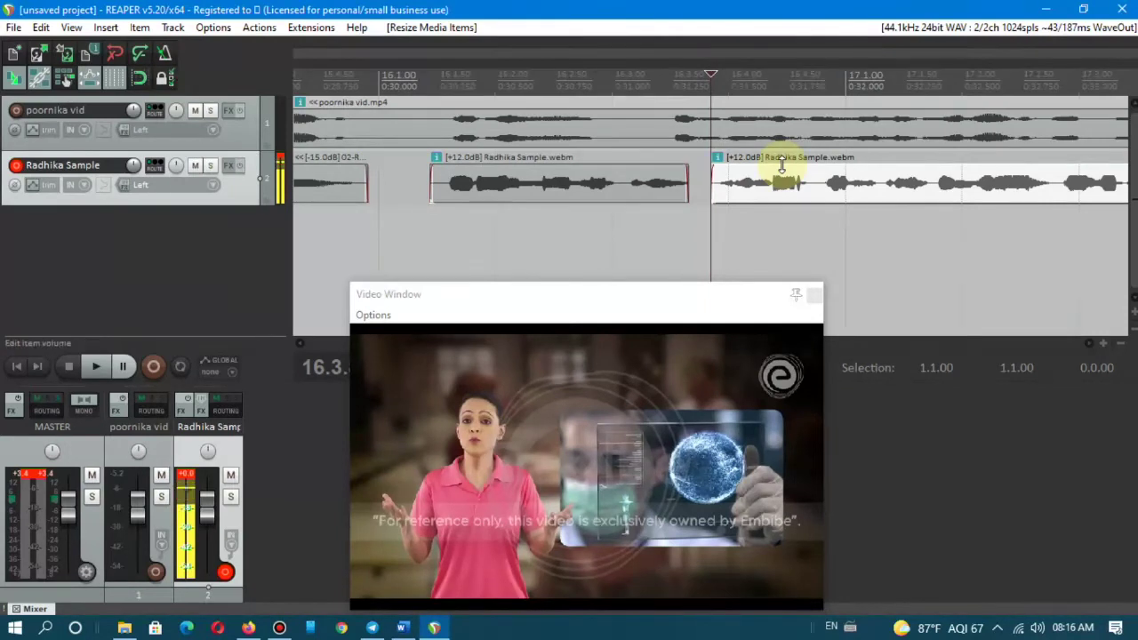
- Undo the end trim and the split at about 0:31.4 in the sample recording
key(ctrl+z)
key(ctrl+z)
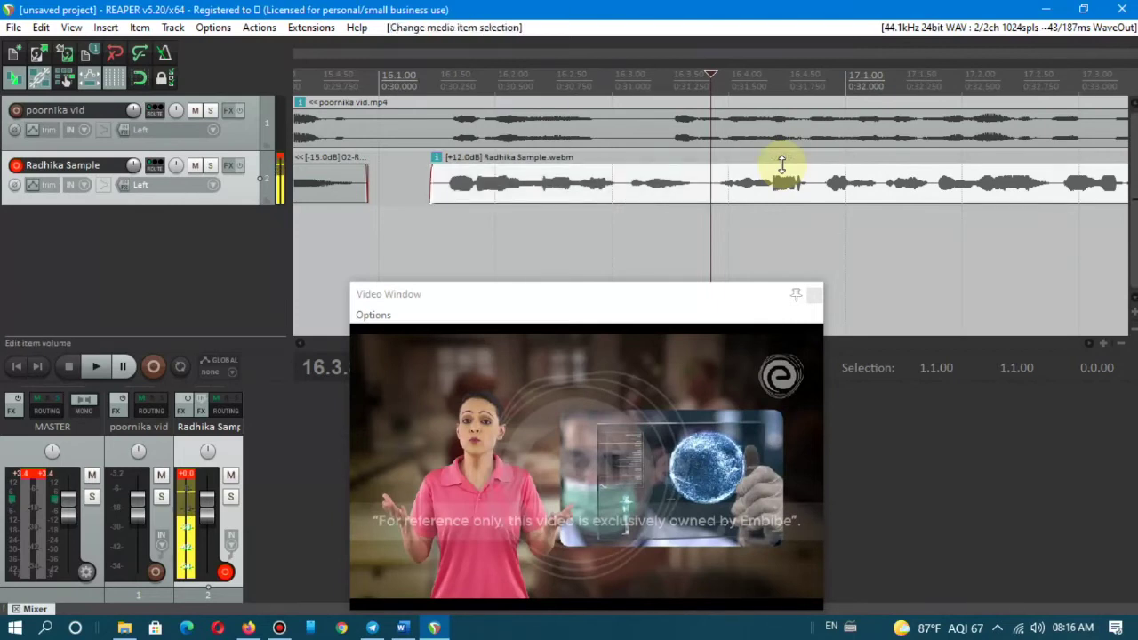
scroll(679, 136, down, 2)
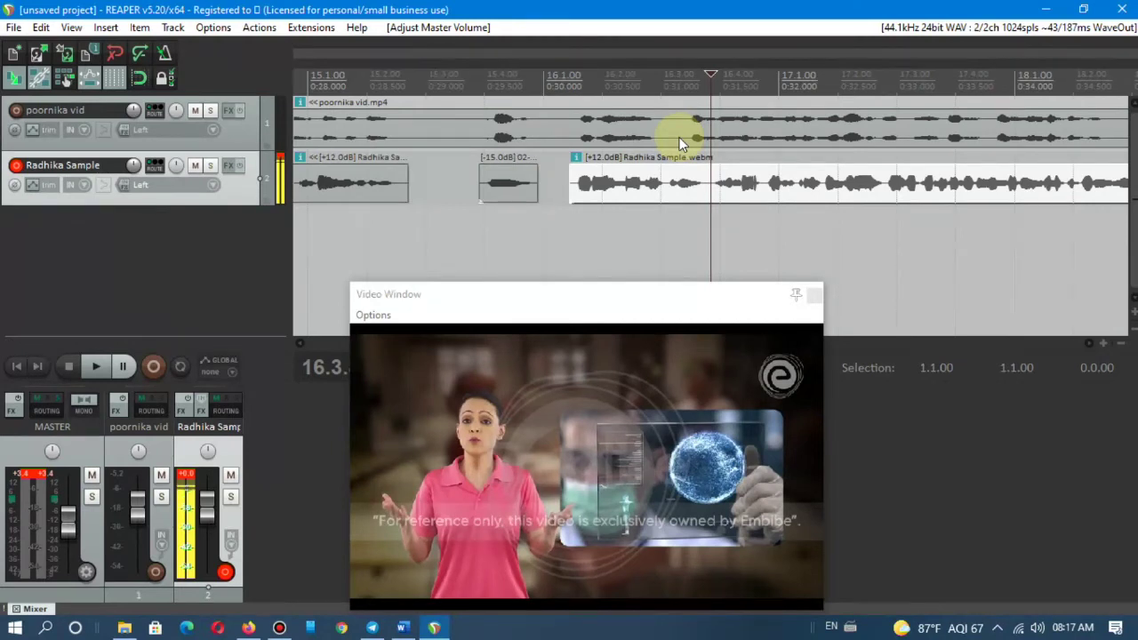
- Play the reference video from about 0:34.5 and compare where its phrase ends with the sample
scroll(934, 184, down, 3)
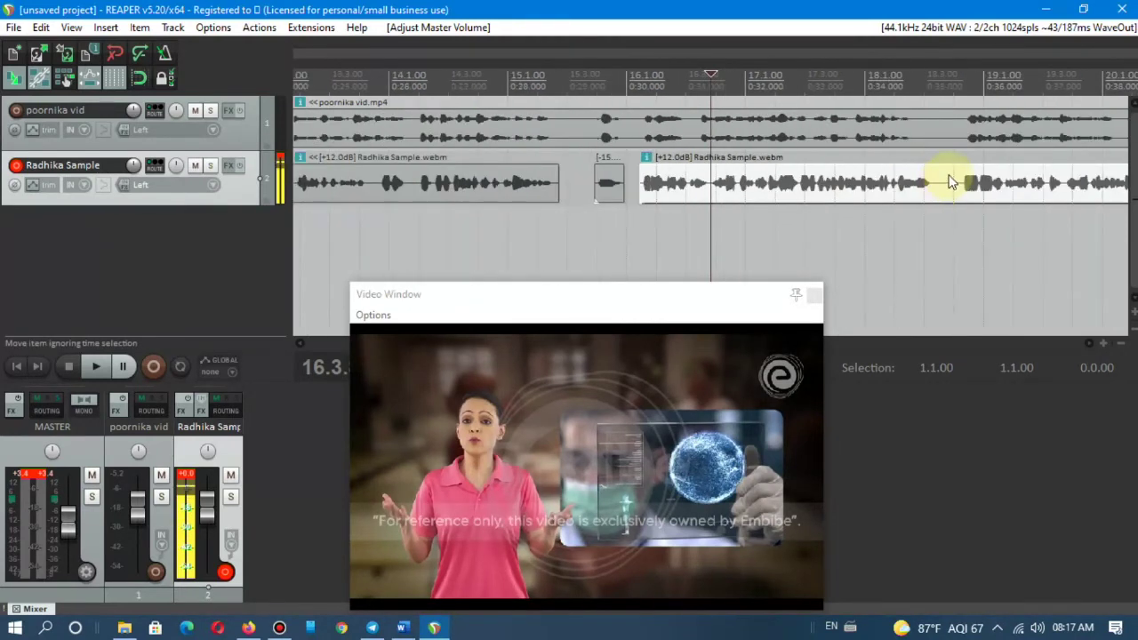
click(901, 162)
scroll(901, 163, up, 3)
key(space)
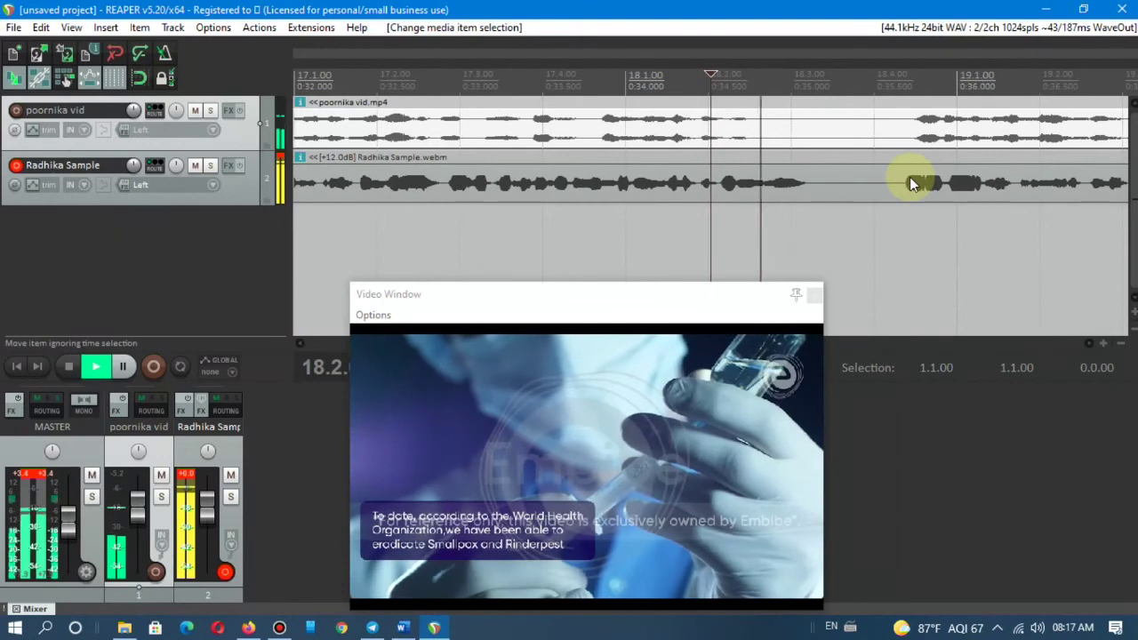
click(774, 186)
key(space)
scroll(787, 184, down, 2)
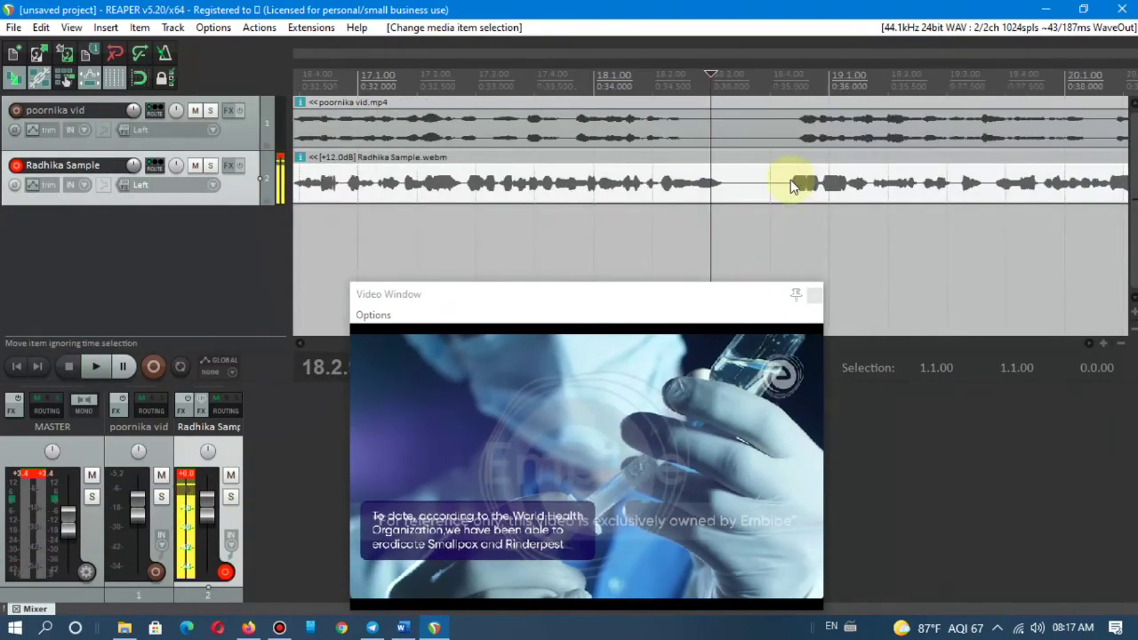
- Play both tracks from about 0:35.7 to compare where the speech resumes after the pause
scroll(790, 185, down, 2)
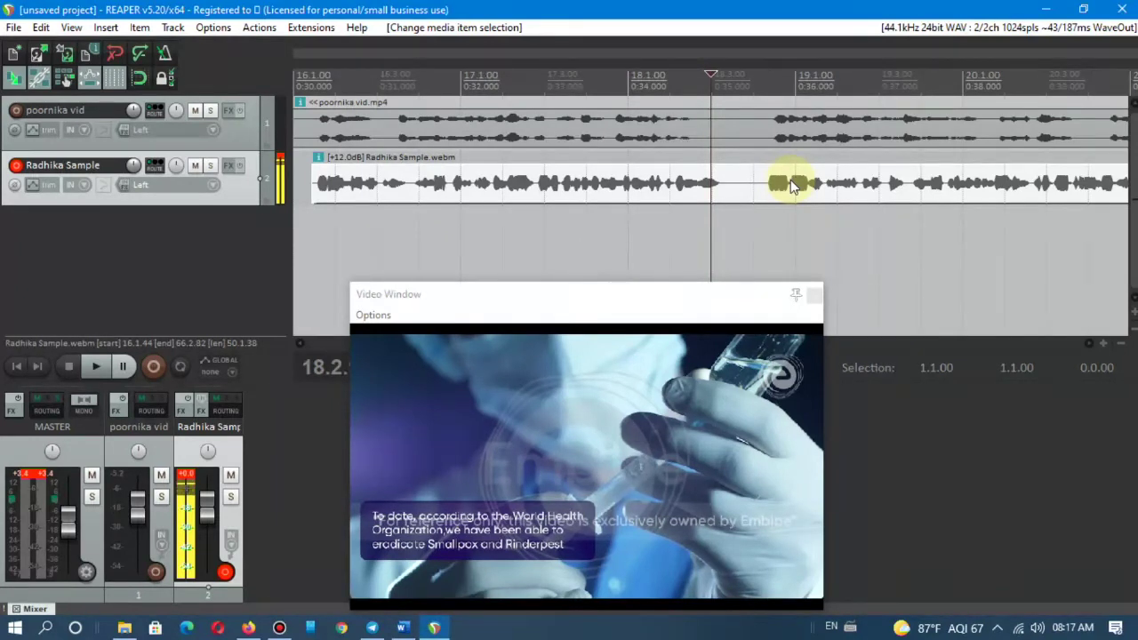
click(704, 183)
click(757, 190)
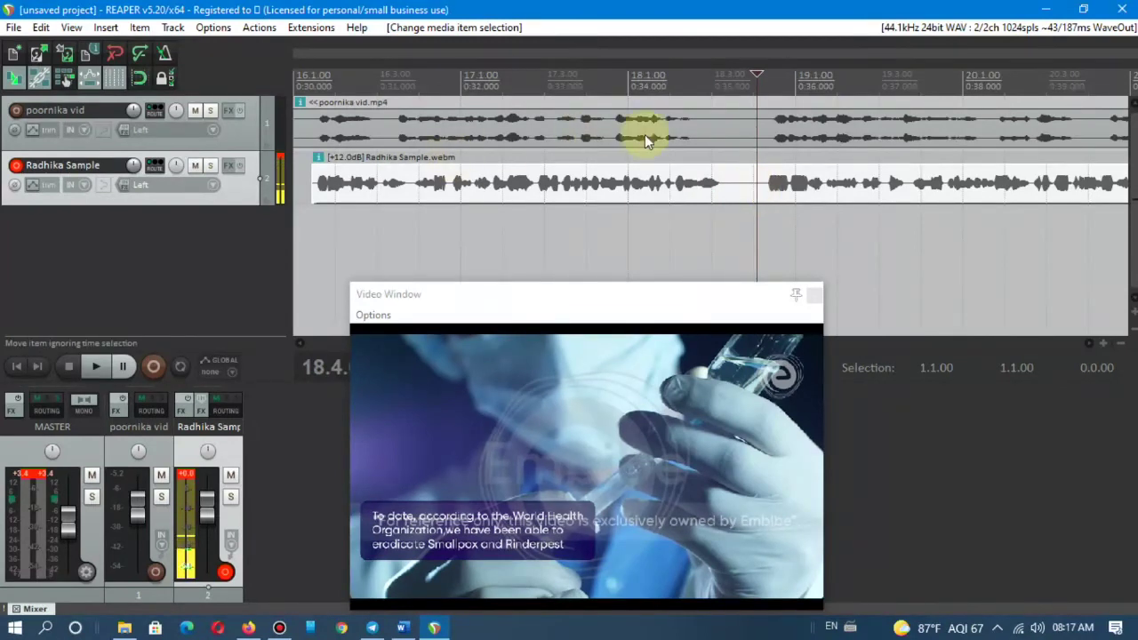
click(759, 130)
key(space)
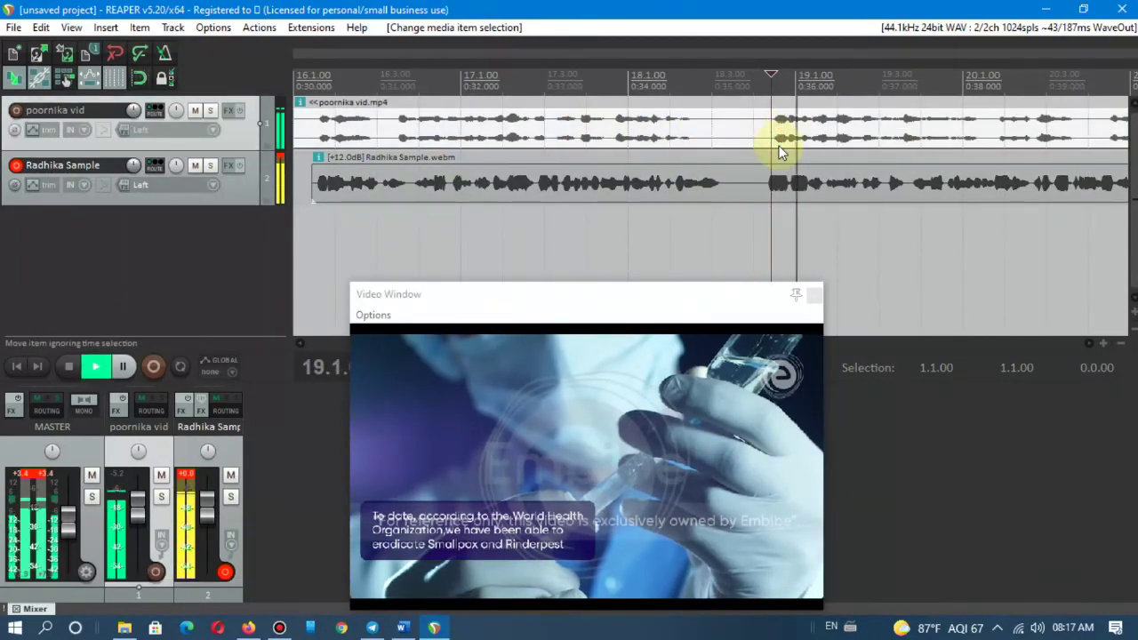
scroll(783, 149, down, 3)
scroll(783, 150, up, 5)
key(space)
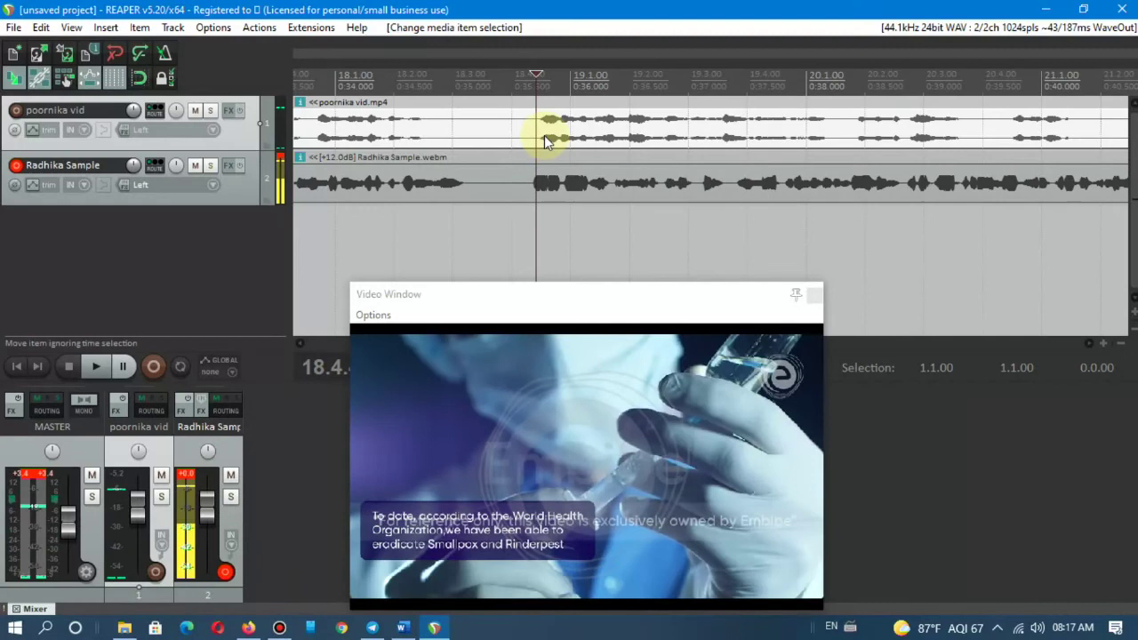
- Split the sample at about 0:35.65 and move the following piece to start at about 0:35.74, in line with the reference speech
click(692, 184)
key(s)
drag(723, 184, 762, 184)
scroll(760, 183, down, 4)
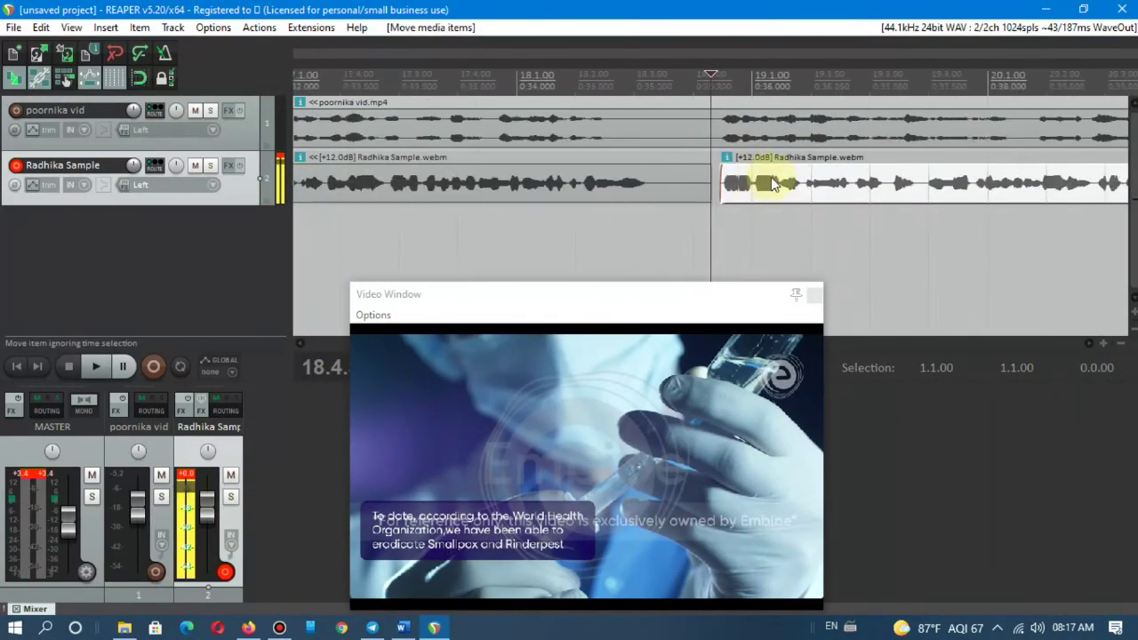
scroll(1091, 156, down, 2)
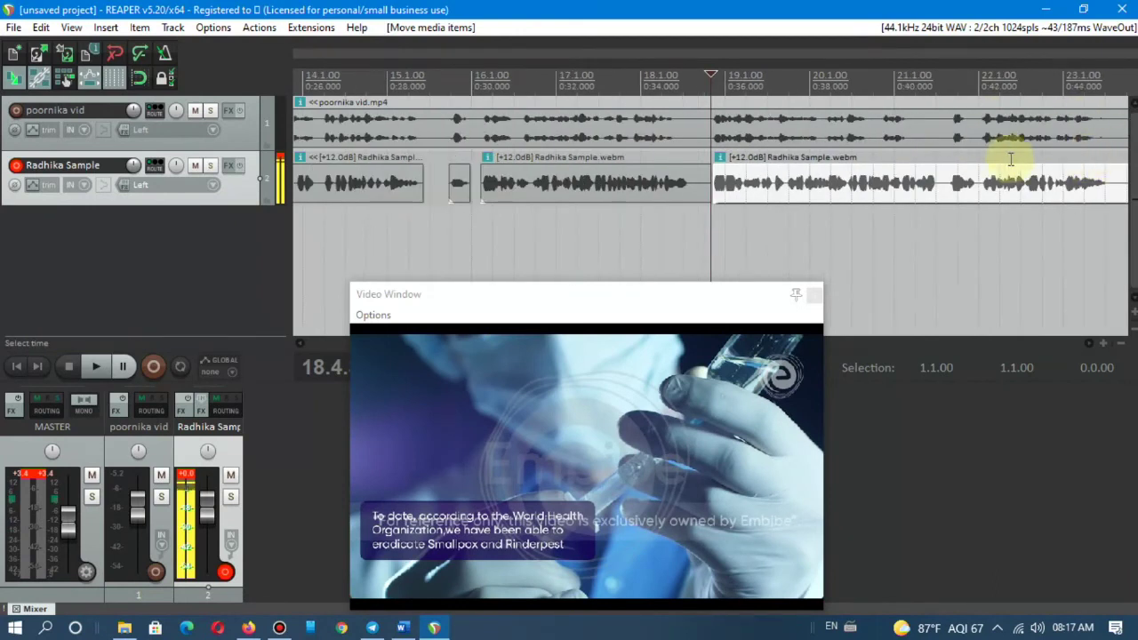
- Play the passages from about 0:40.2 and from 0:41.121 to check the sample against the reference speech
click(903, 146)
scroll(939, 181, up, 3)
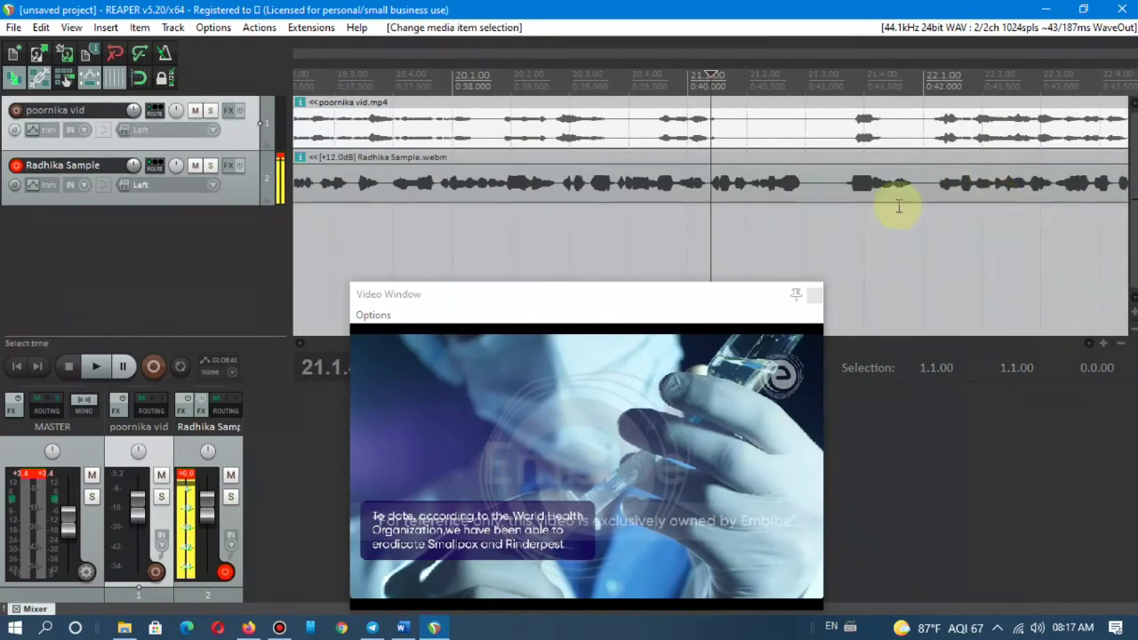
key(space)
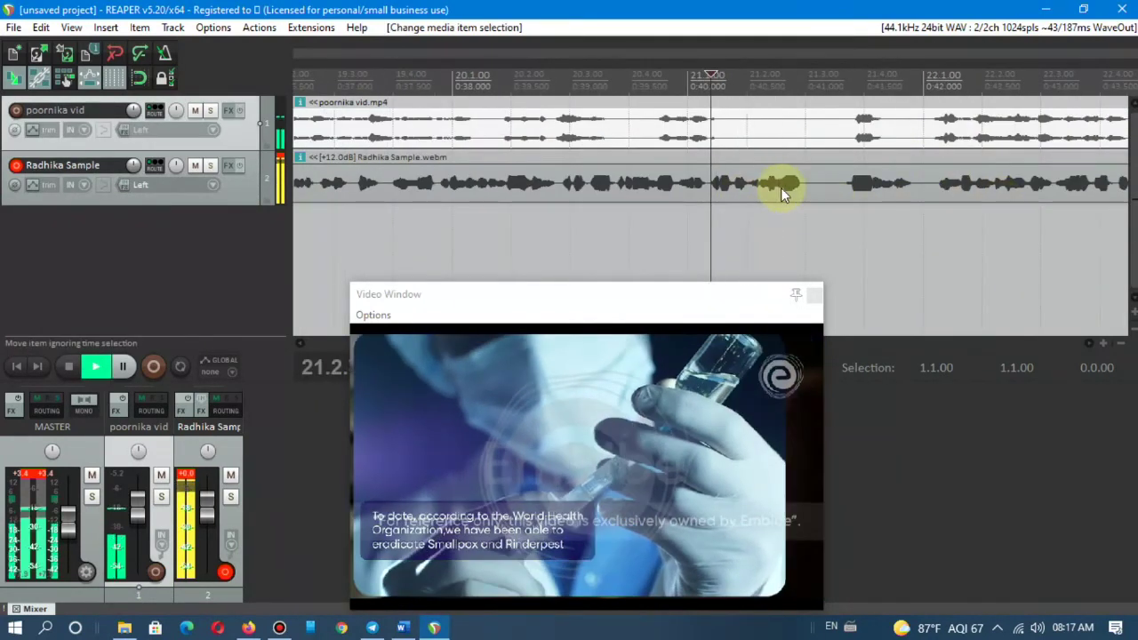
key(space)
click(819, 182)
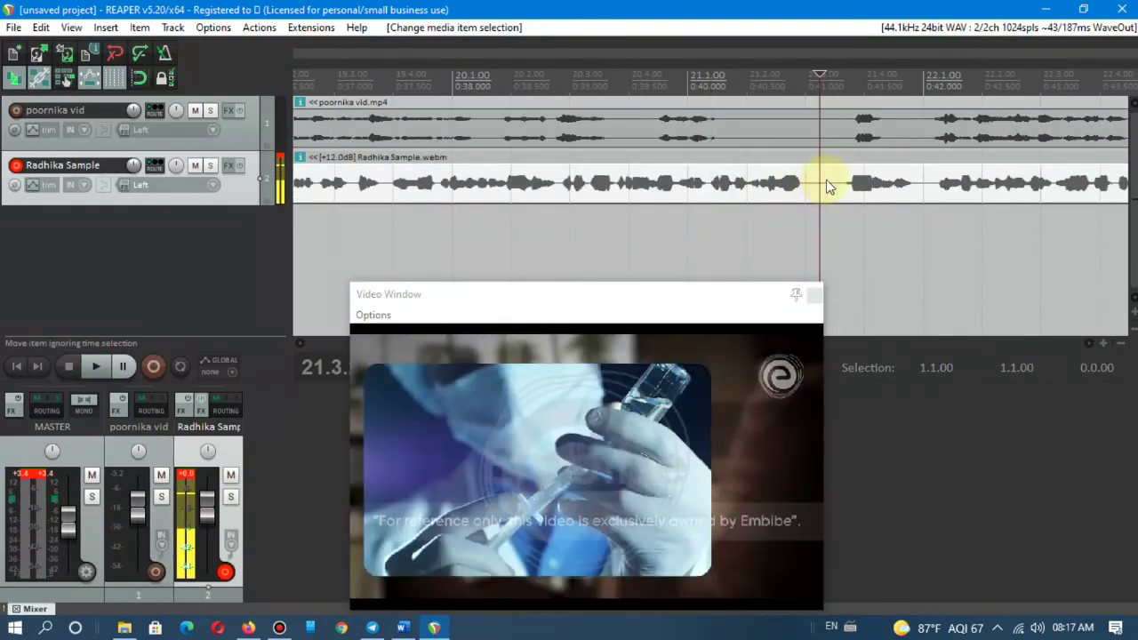
key(space)
scroll(857, 195, down, 2)
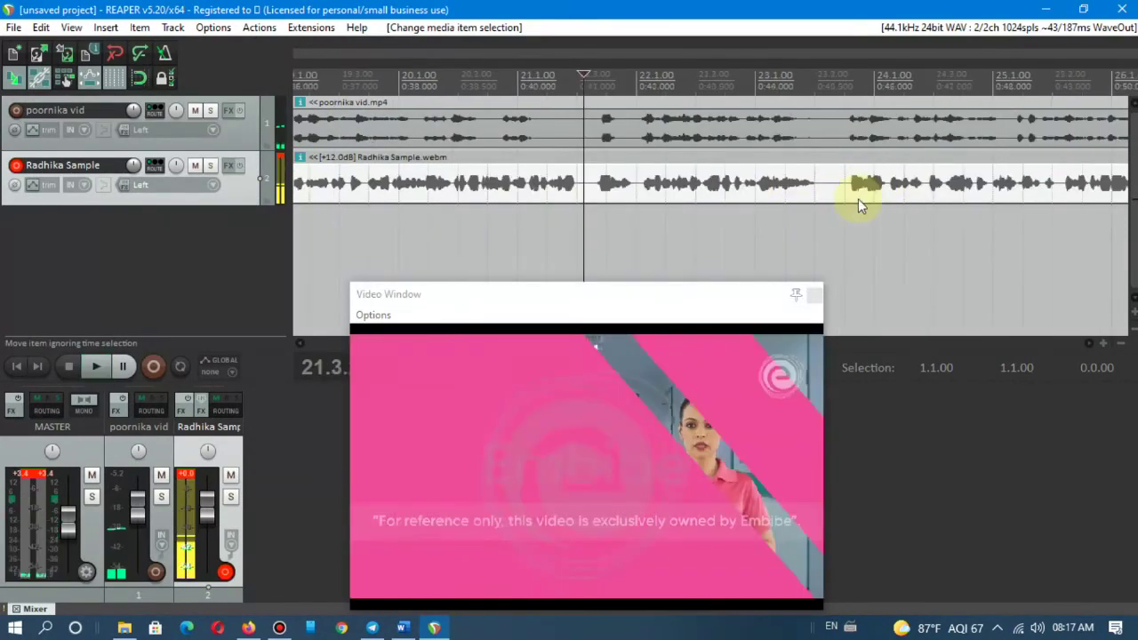
key(space)
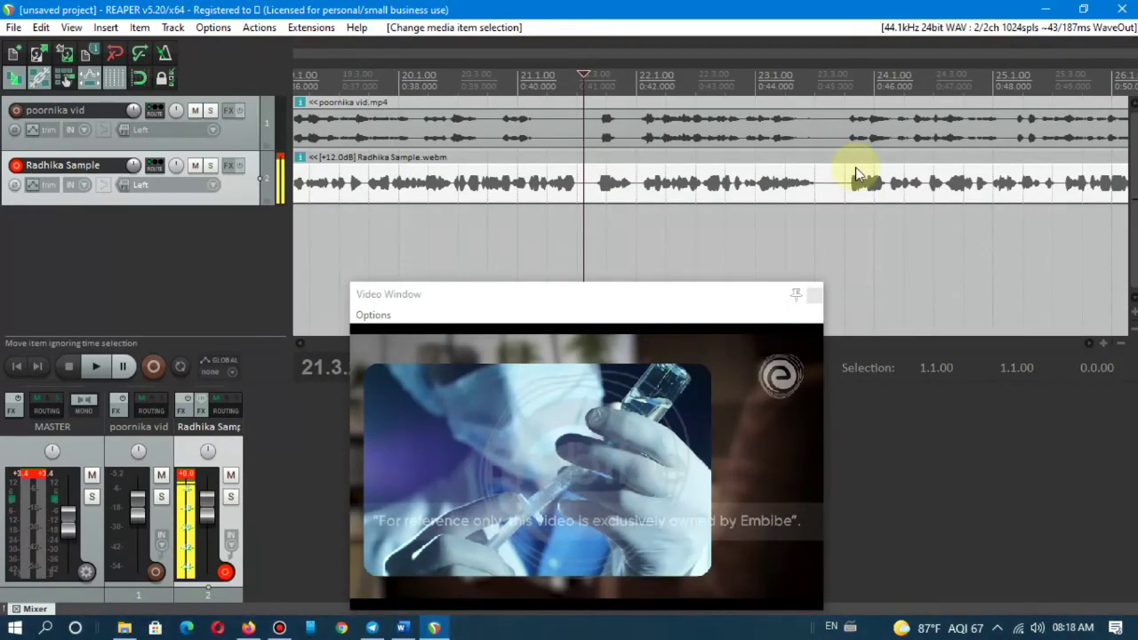
- Move the Video Window clear of the timeline and select the sample piece spanning about 0:30.2 to 0:35.65
drag(574, 292, 1105, 456)
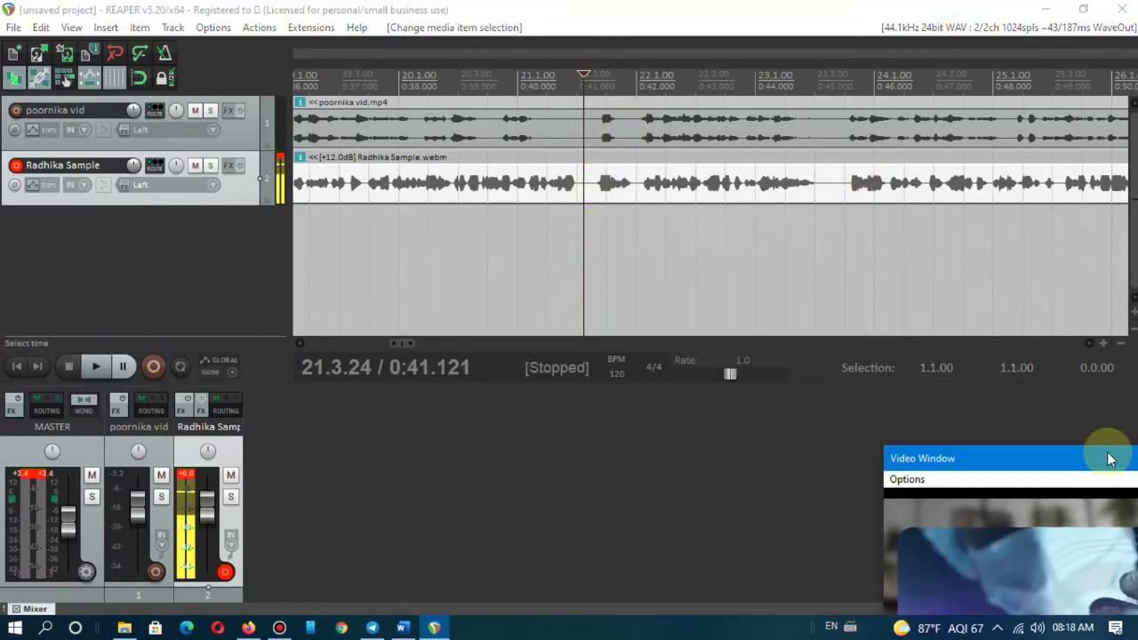
scroll(786, 222, down, 3)
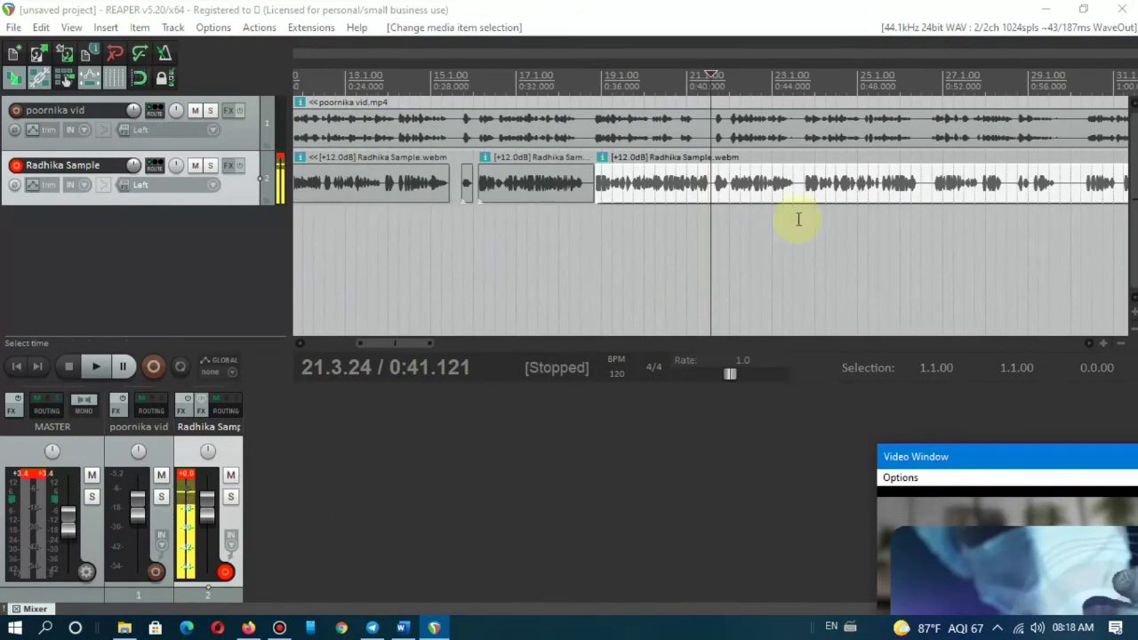
click(537, 197)
scroll(438, 202, down, 5)
scroll(411, 201, up, 6)
scroll(579, 223, down, 4)
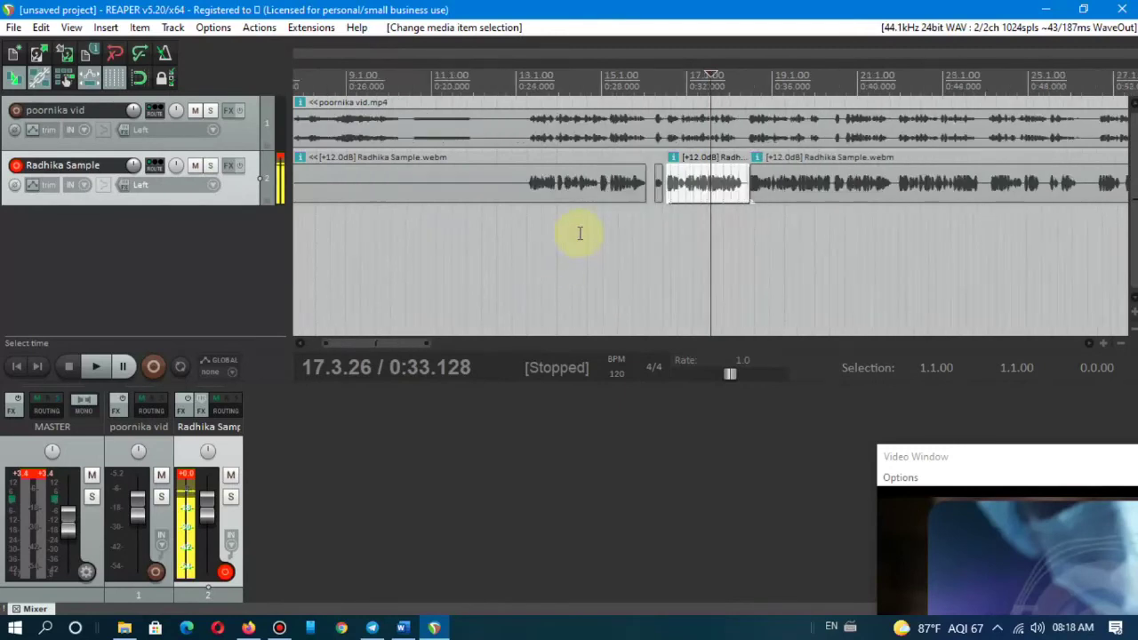
scroll(681, 188, up, 10)
scroll(681, 190, down, 8)
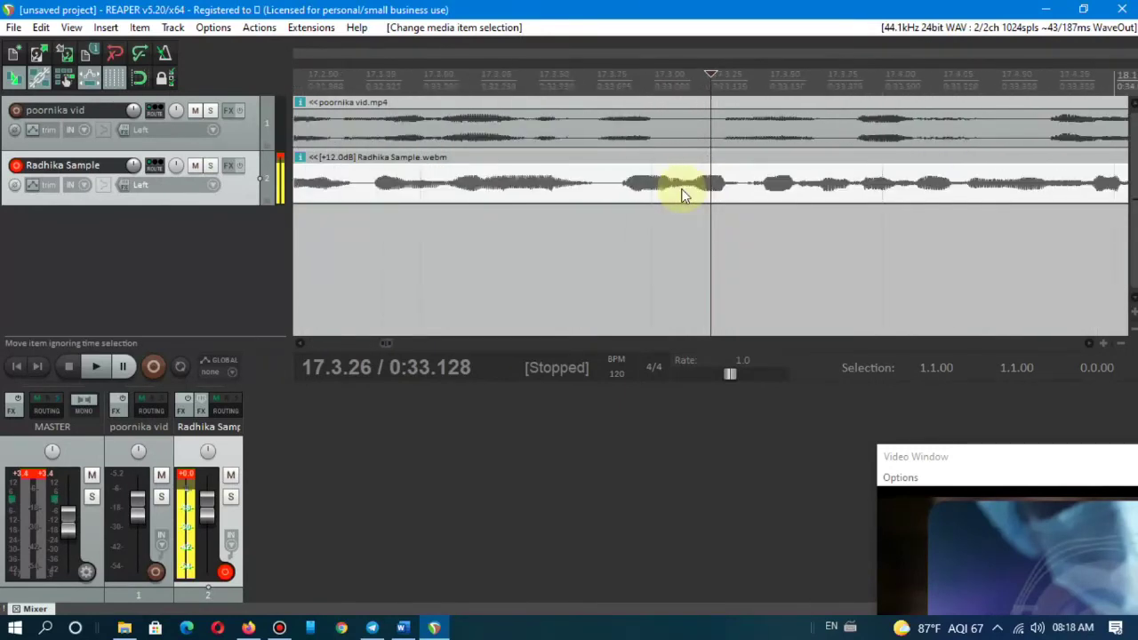
- Zoom the timeline in around the selected piece and back out to an overview of all sample pieces
click(1105, 345)
click(1104, 345)
click(1105, 344)
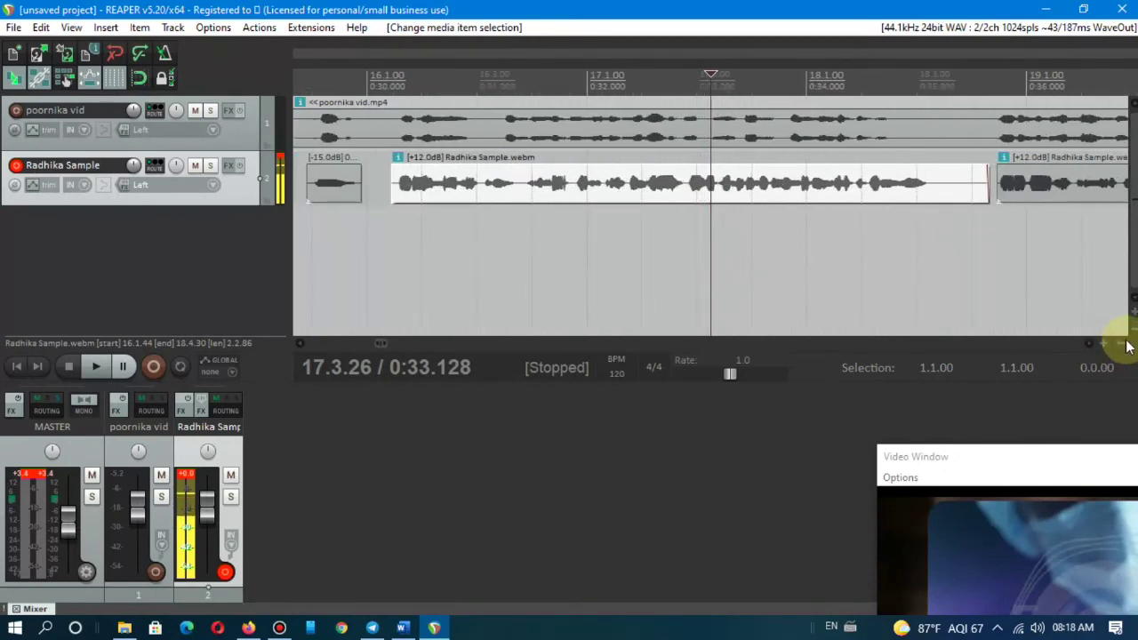
click(1122, 344)
click(1122, 344)
click(1124, 344)
click(1125, 344)
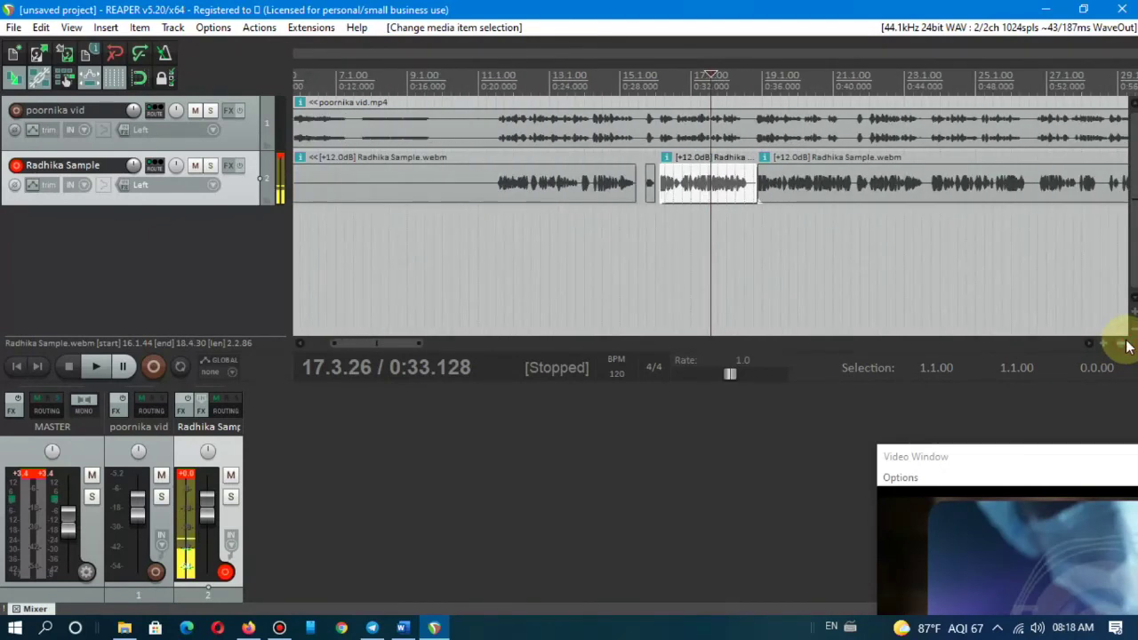
click(1124, 344)
- Split the first sample piece at 0:20.404 and delete the silent part before the split
click(521, 189)
key(s)
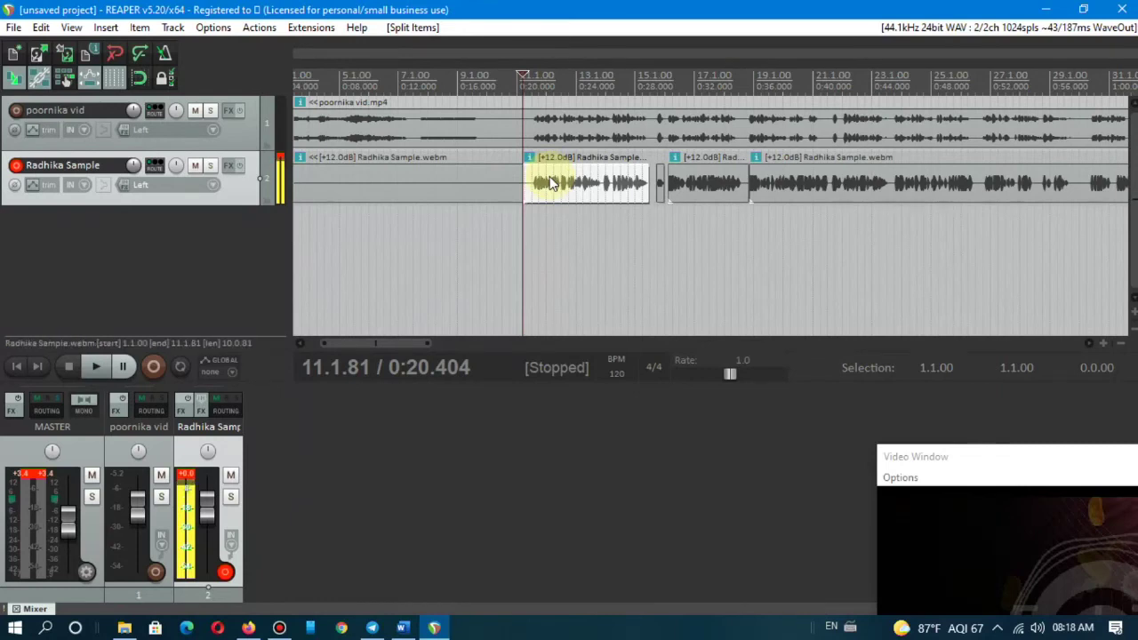
click(413, 174)
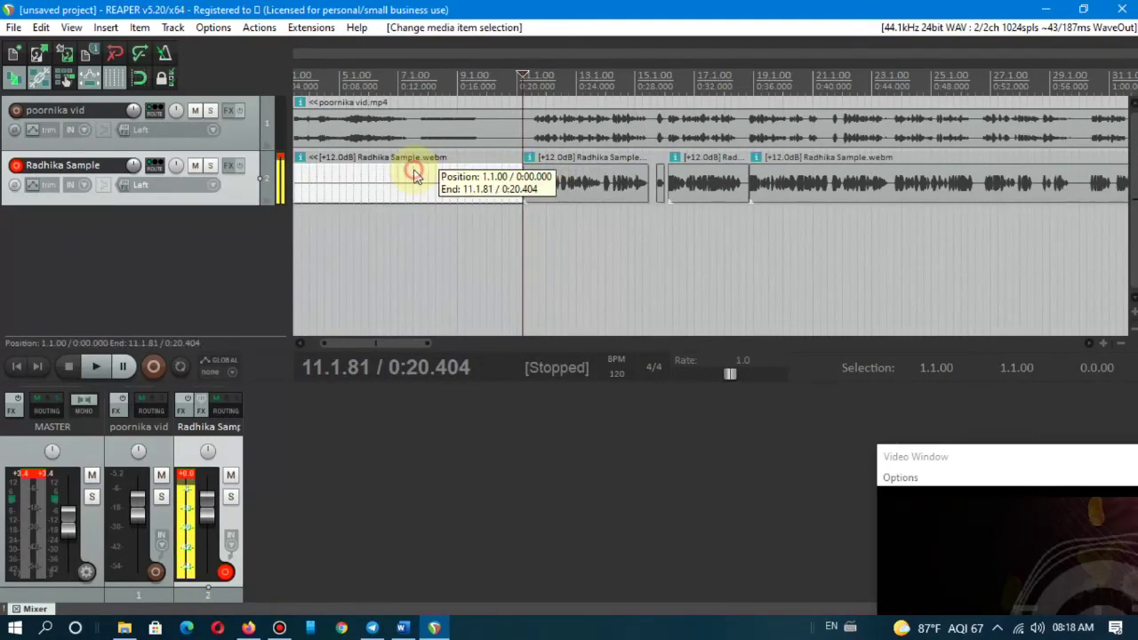
key(Delete)
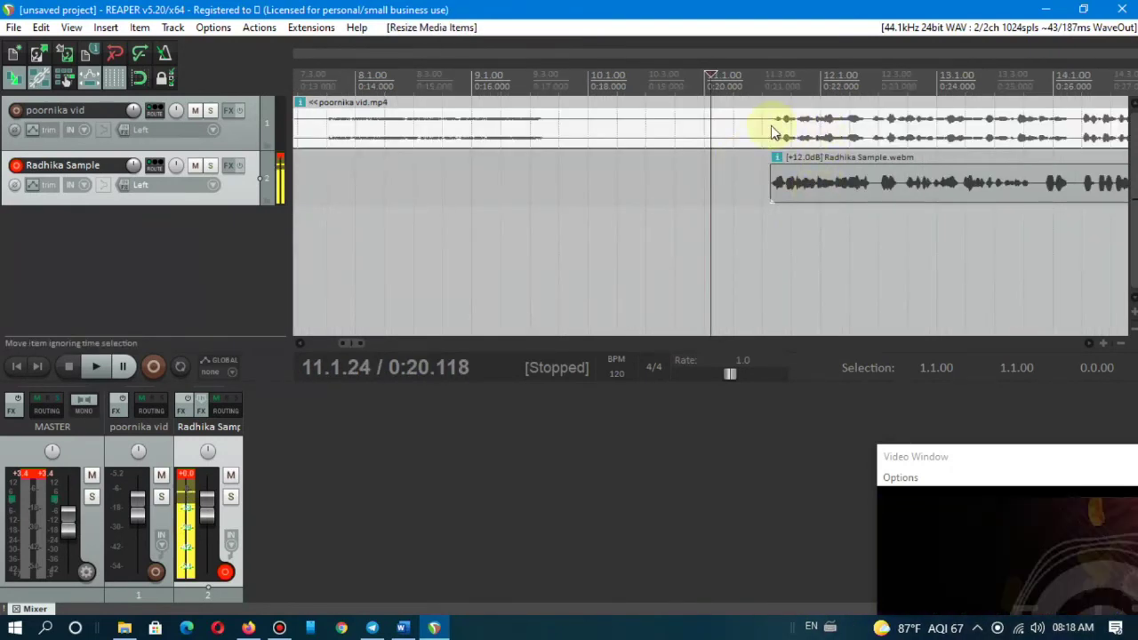
- Try splitting the reference video item at 0:24.363, and undo the split
click(762, 129)
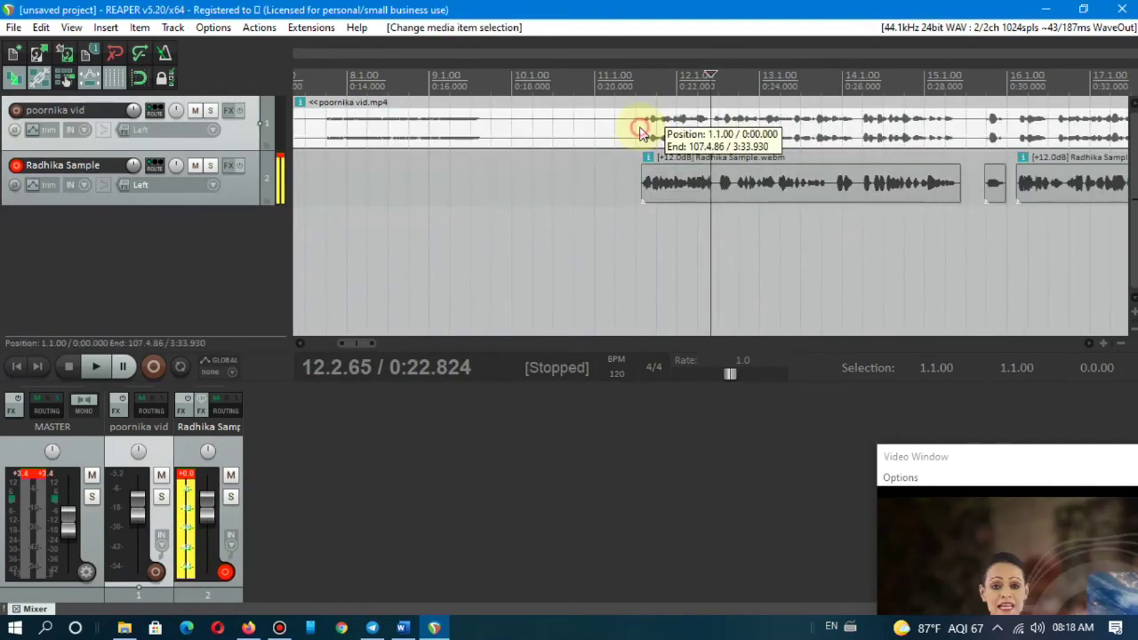
click(640, 132)
click(775, 128)
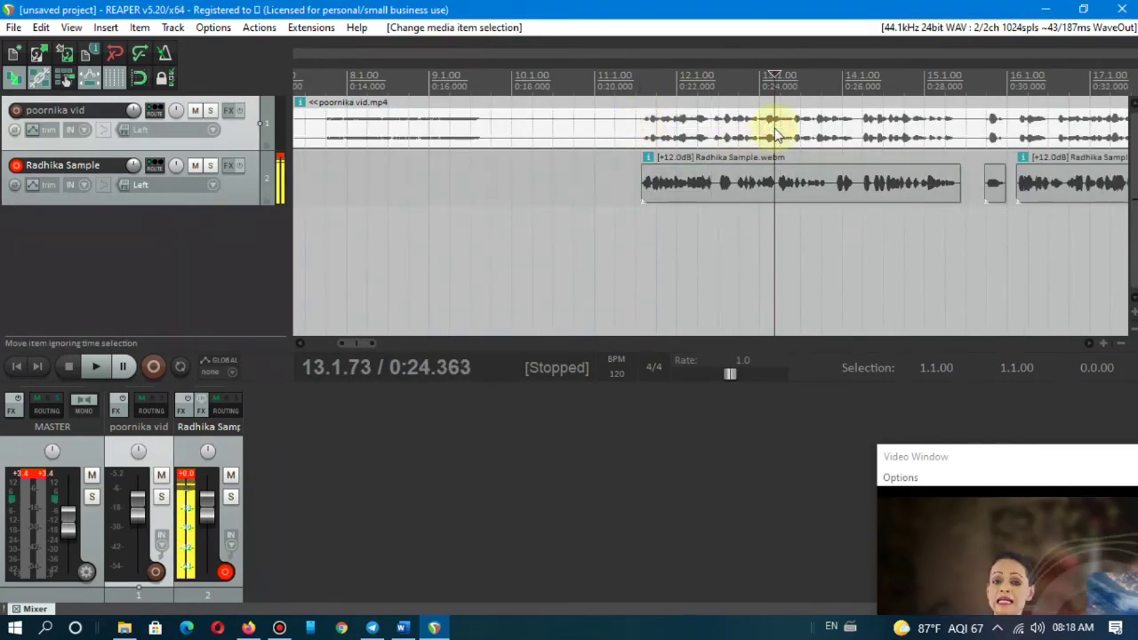
key(s)
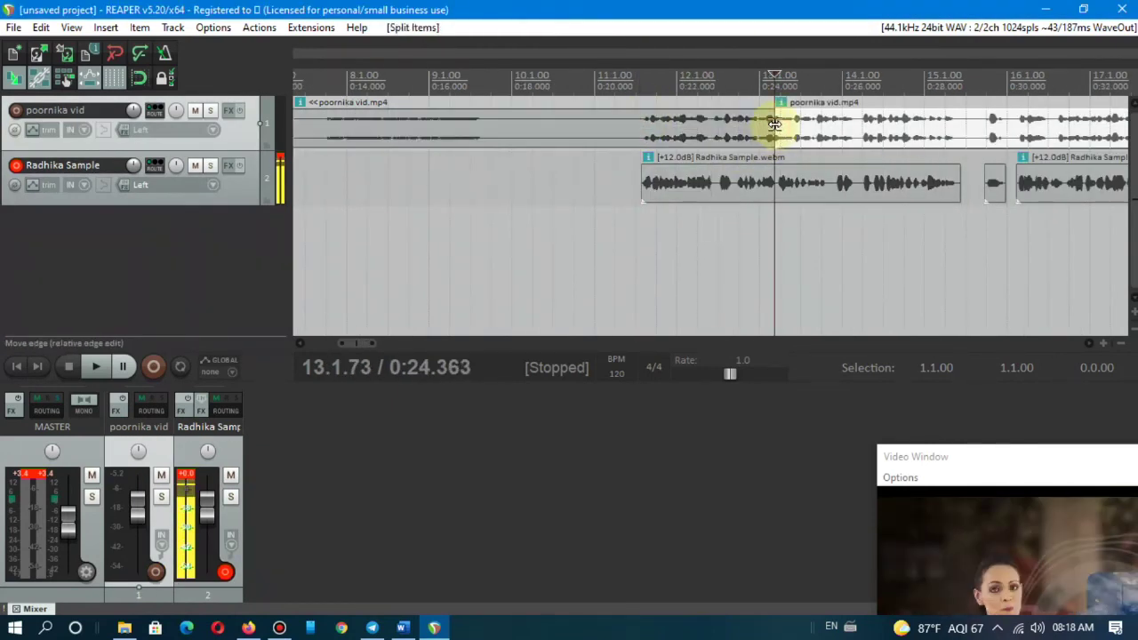
click(774, 125)
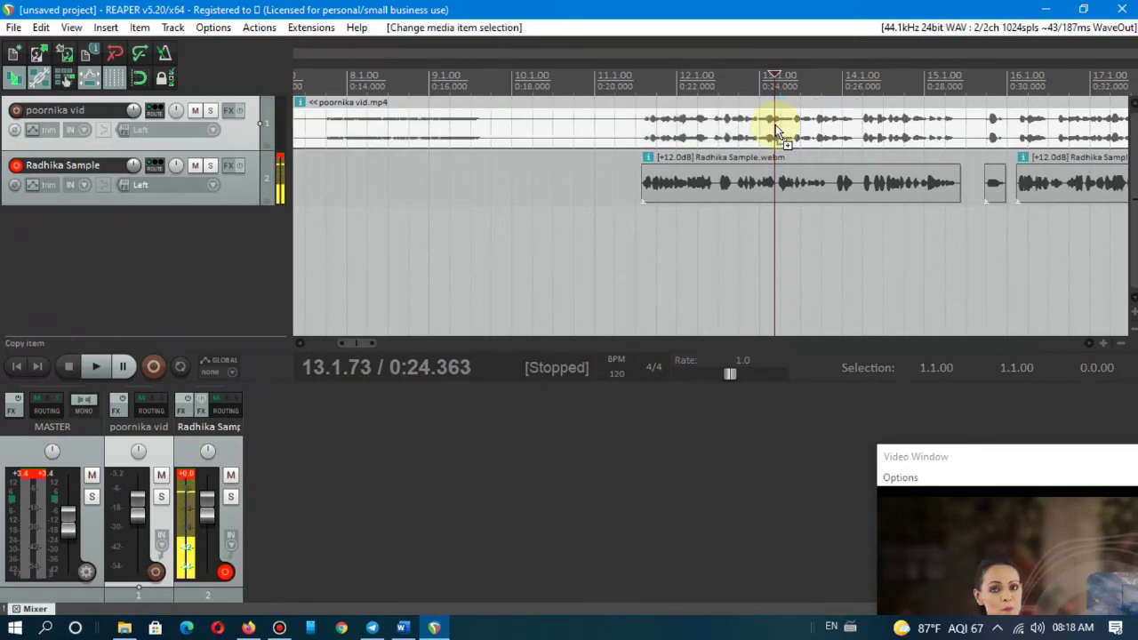
- Split the first sample piece at 0:25.802
click(833, 179)
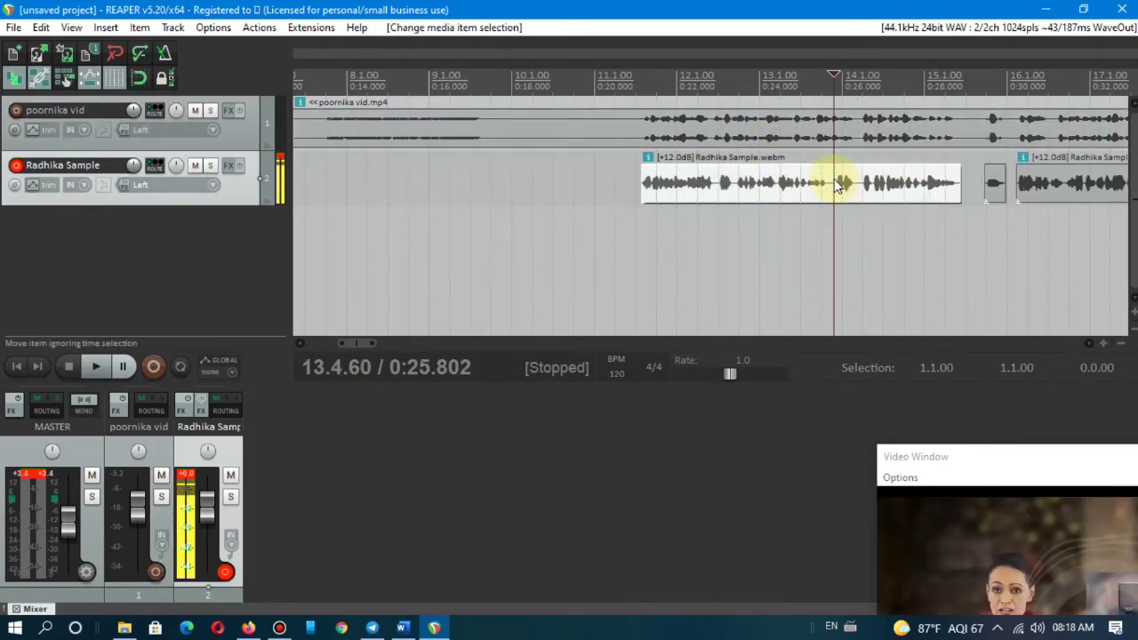
key(s)
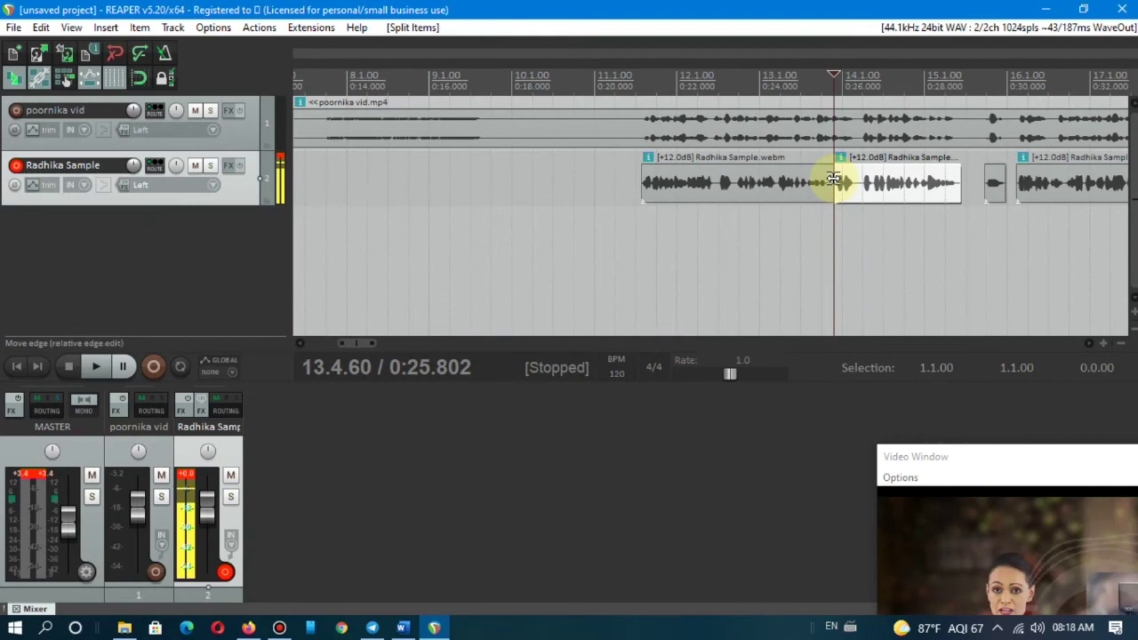
click(834, 179)
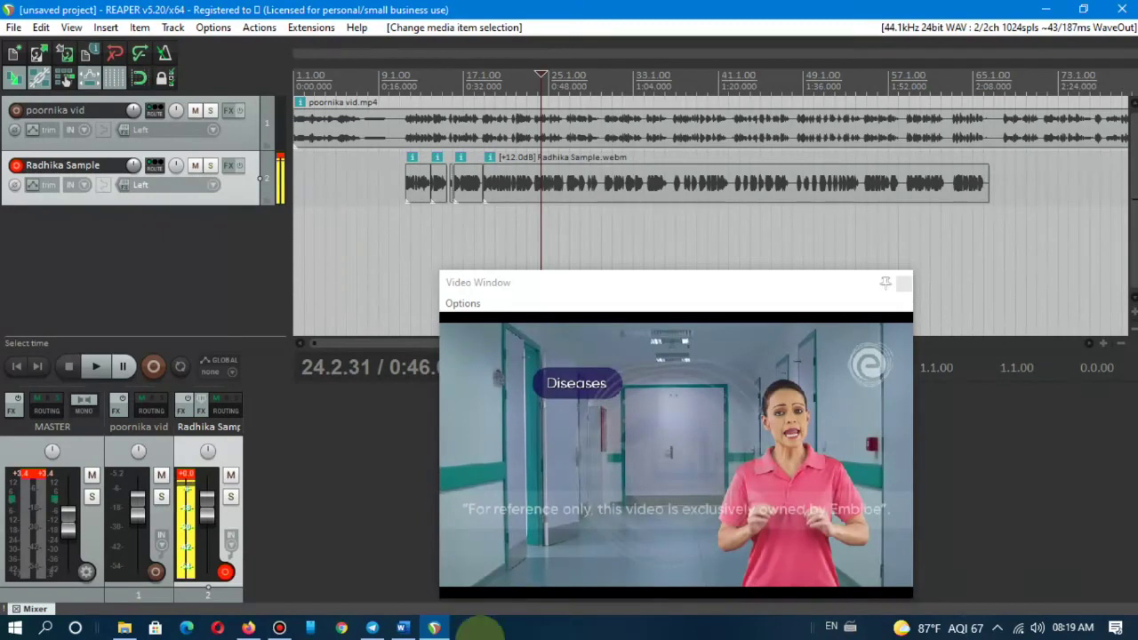
- Select the long last sample piece and solo the sample track, leaving the reference video track unsoloed
click(562, 155)
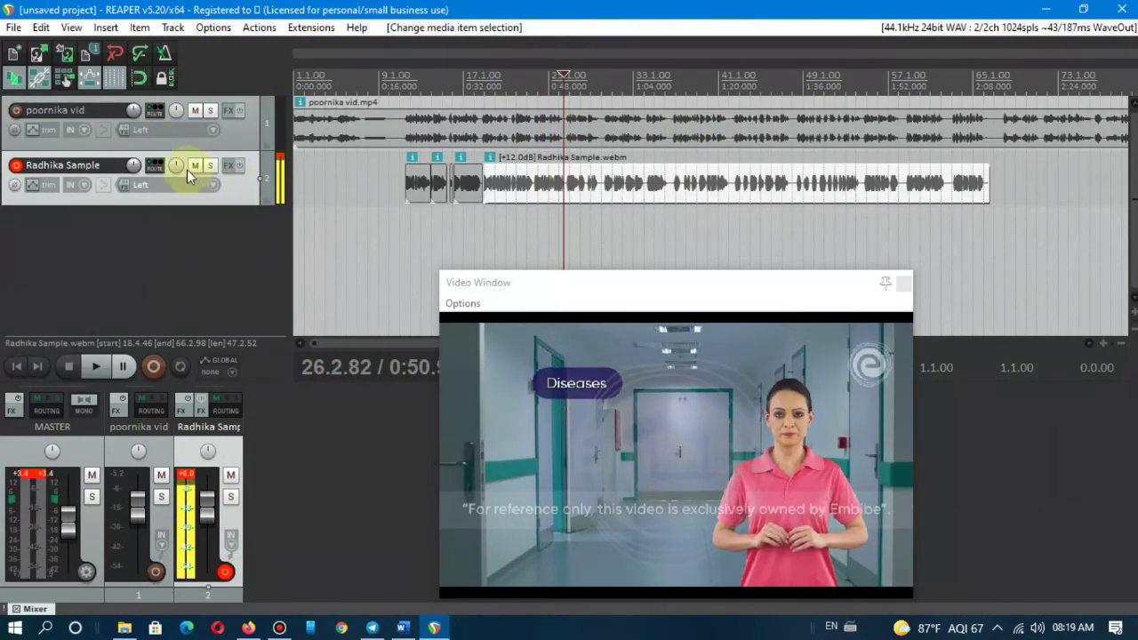
click(212, 166)
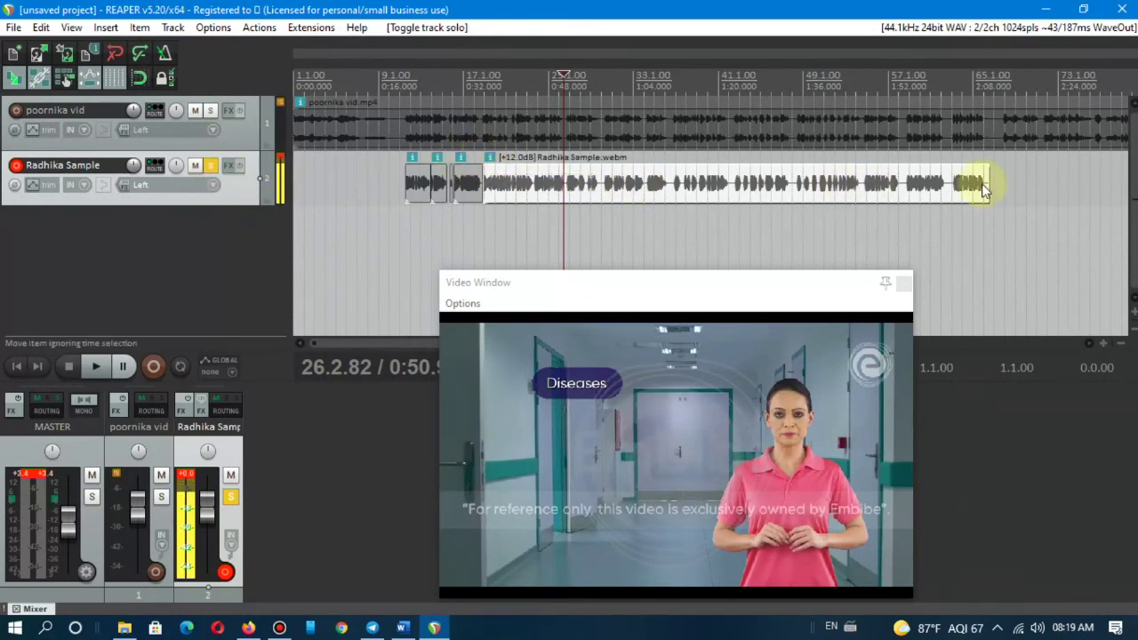
click(210, 112)
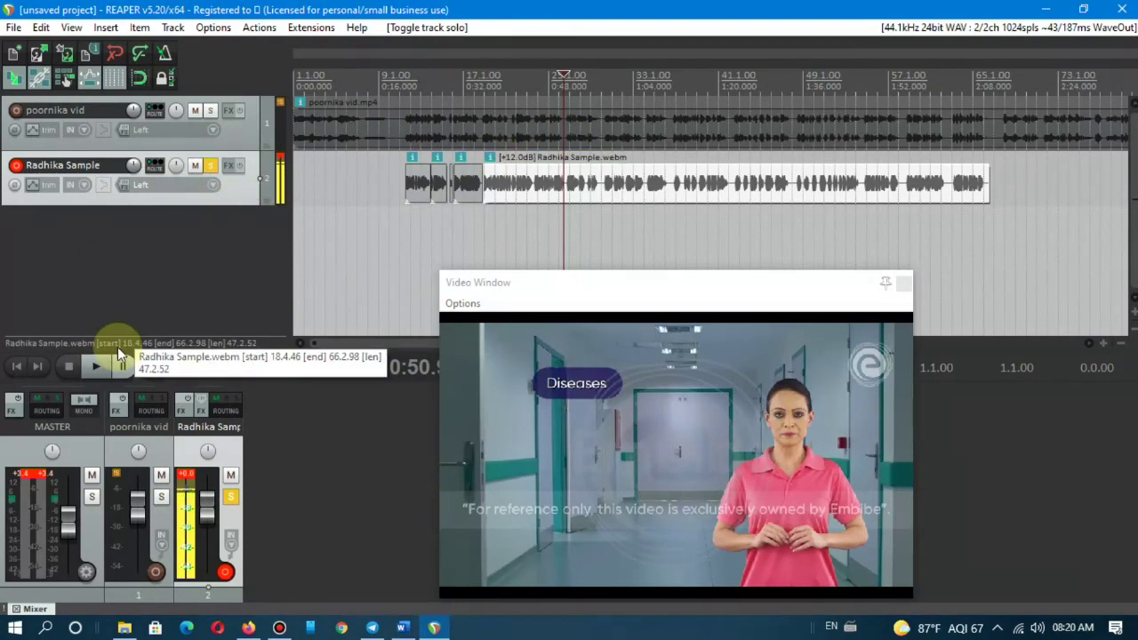
- Render the entire project's master mix to untitled.wav at 48000 Hz in mono, and close the render report
key(ctrl+alt+r)
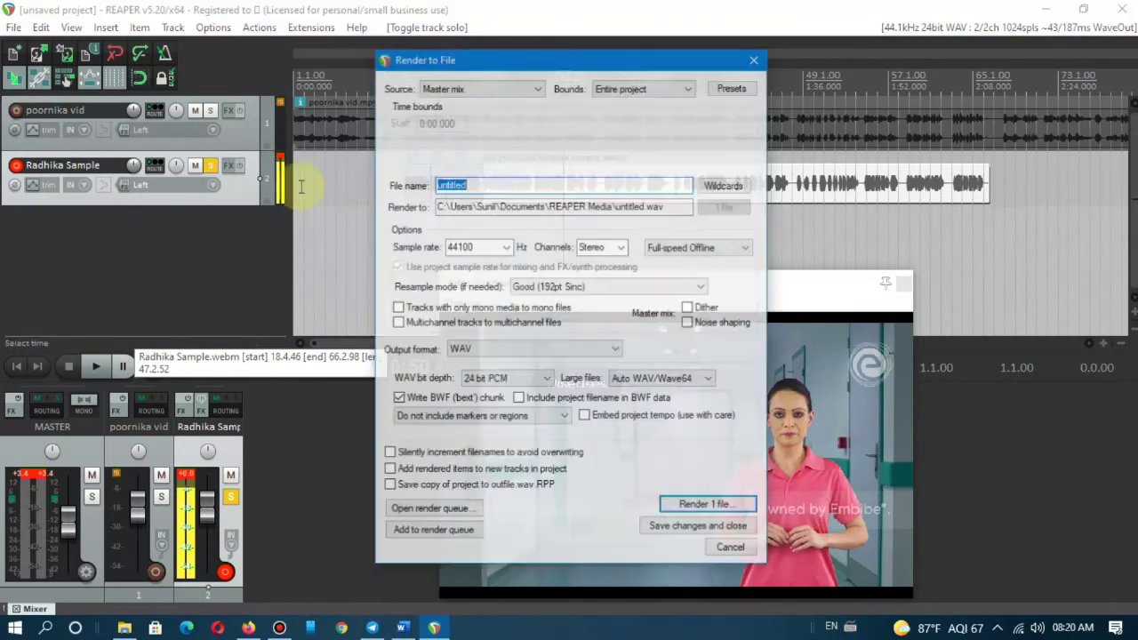
click(19, 30)
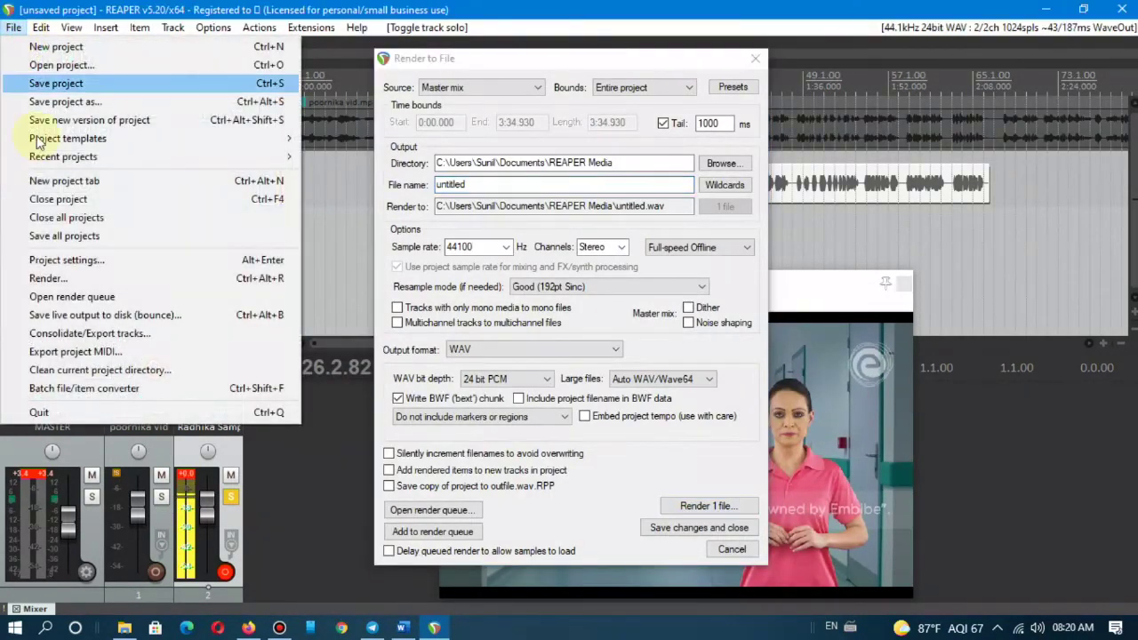
click(575, 71)
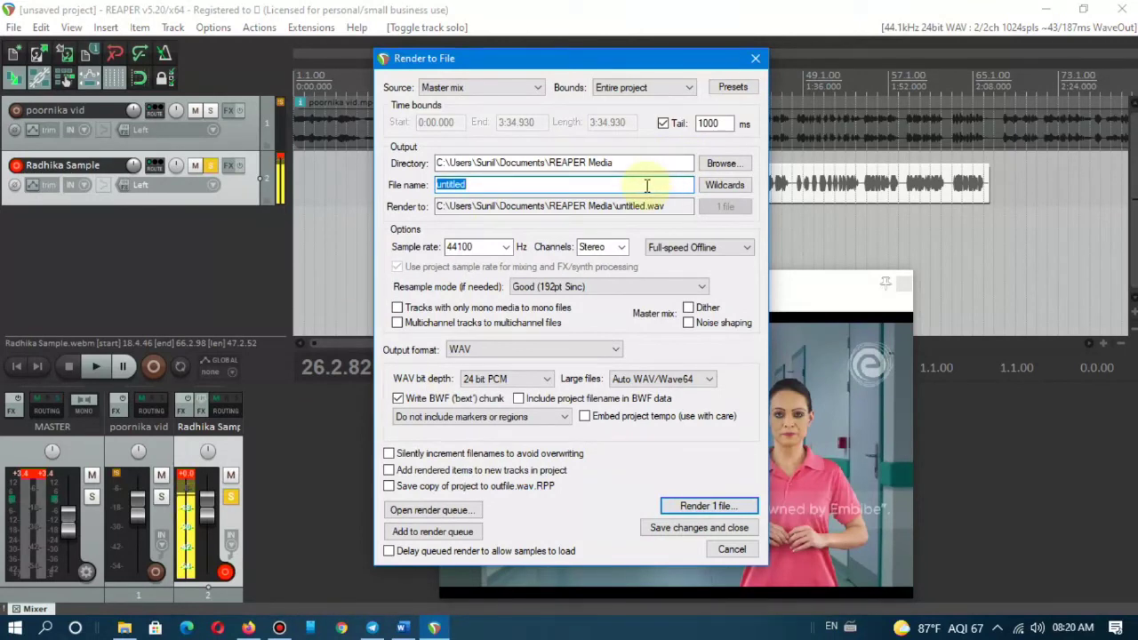
click(505, 246)
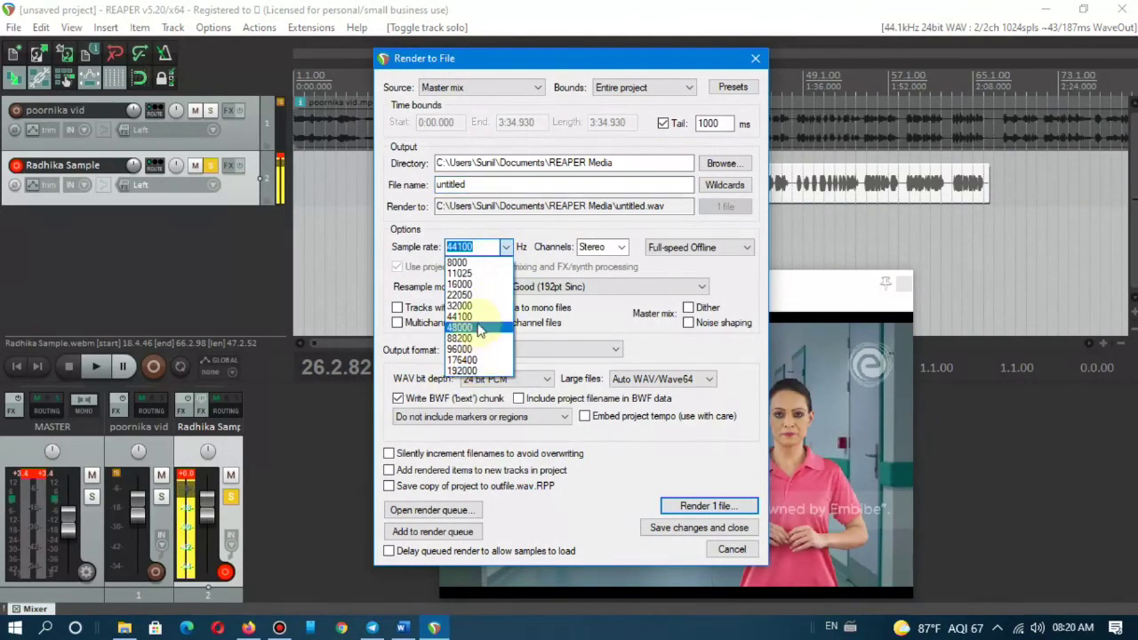
click(485, 338)
click(621, 247)
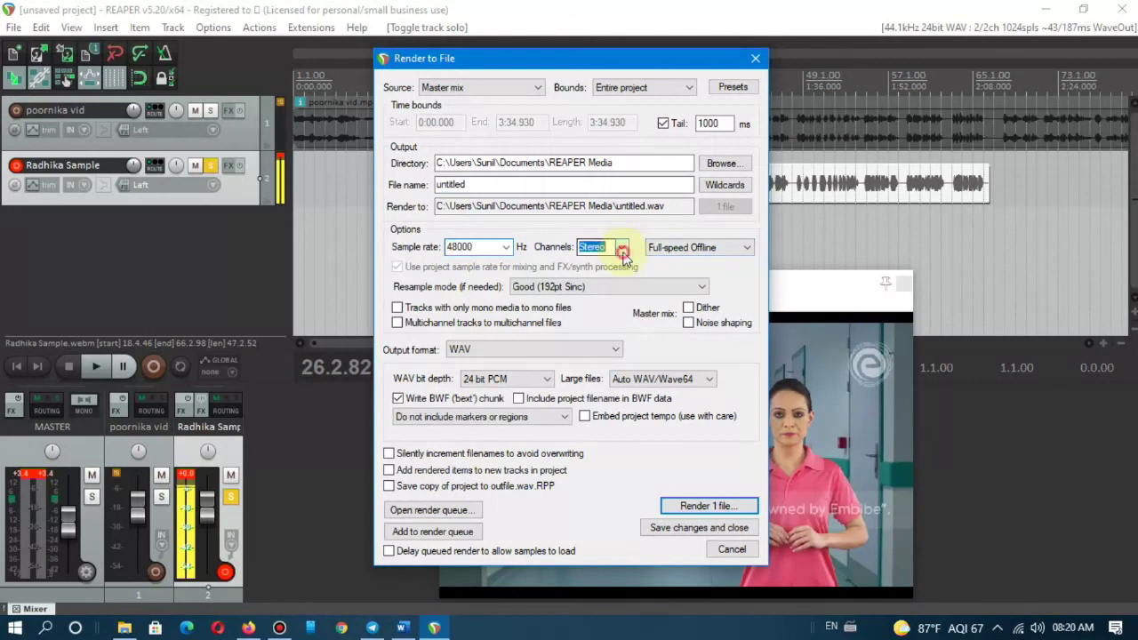
click(590, 263)
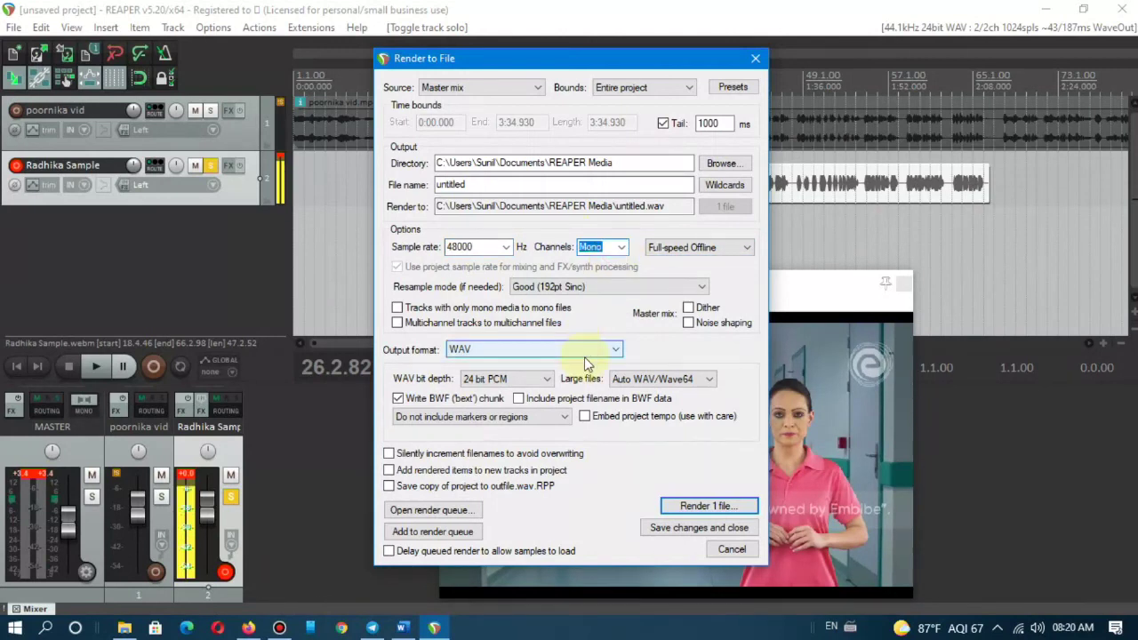
click(711, 506)
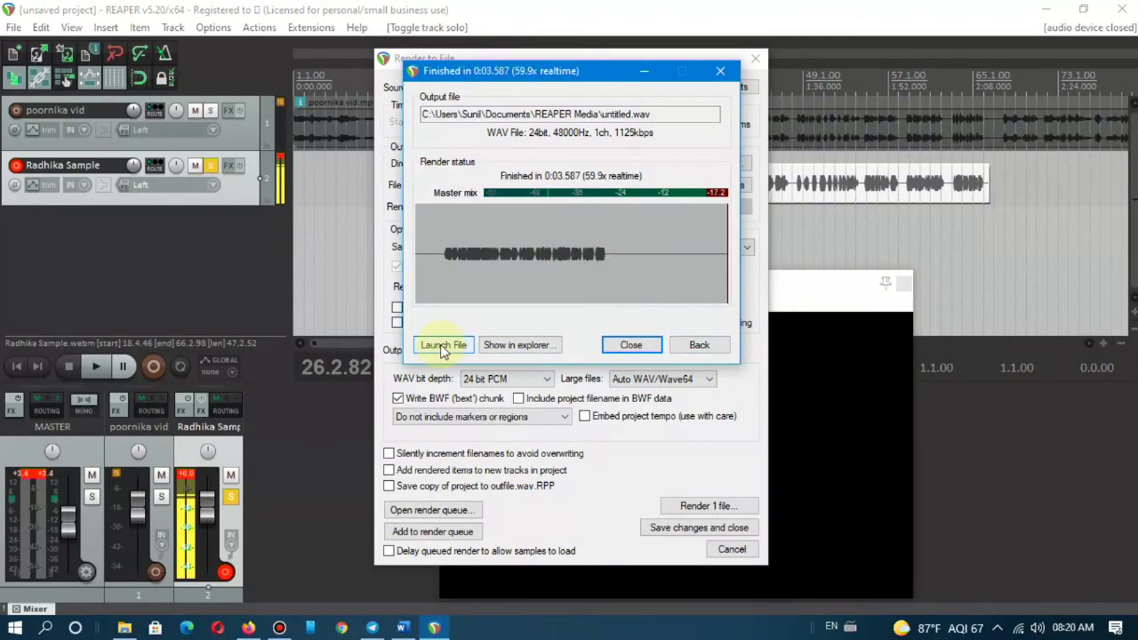
click(615, 340)
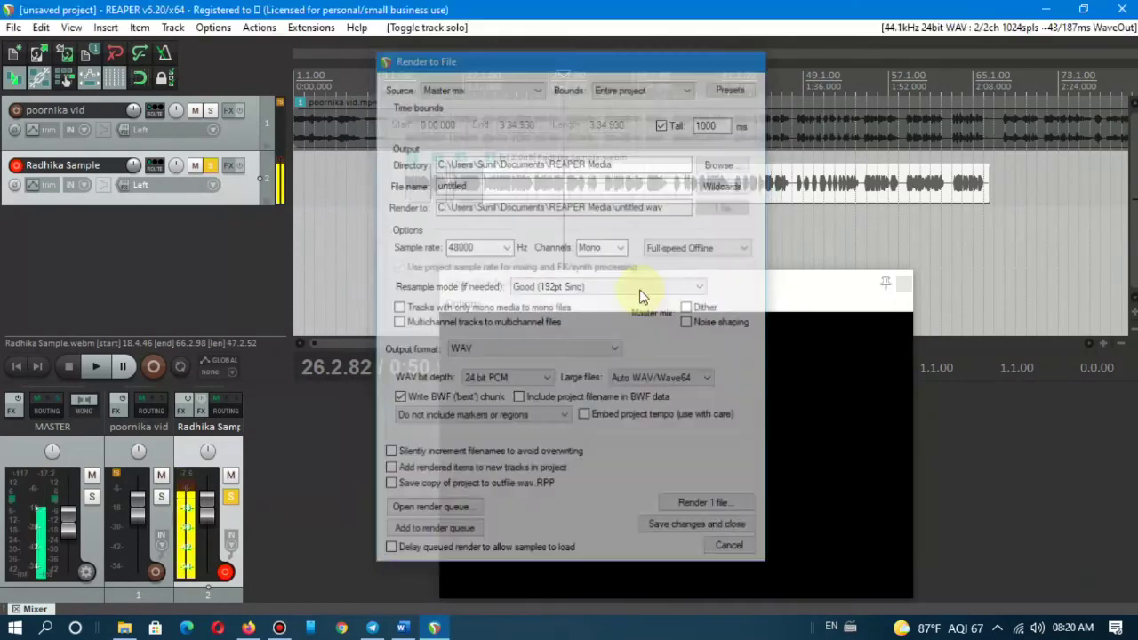